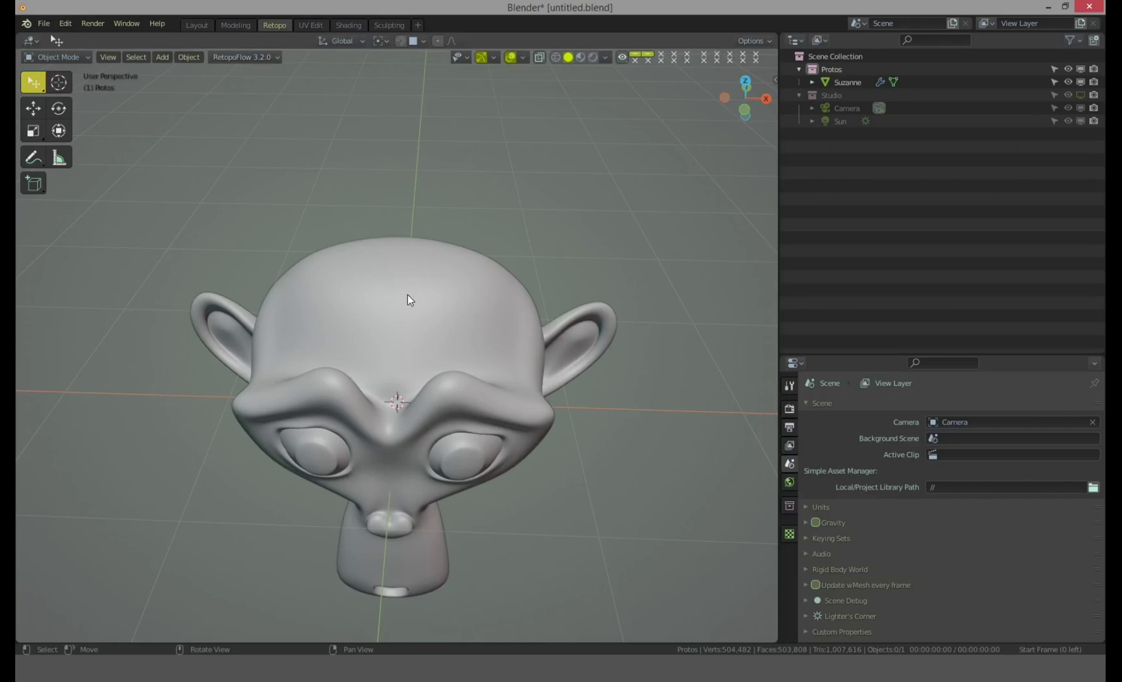
Select the Suzanne head and create a new RetopoFlow target at the cursor
middle_click_drag(418, 298, 447, 276)
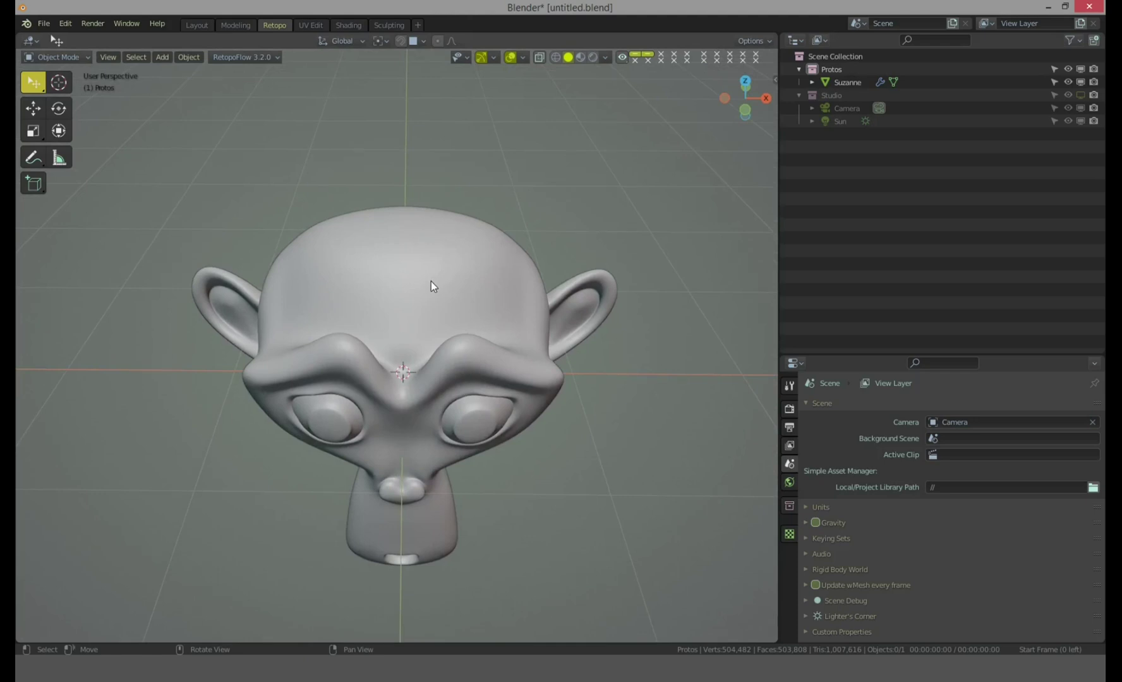
left_click(433, 287)
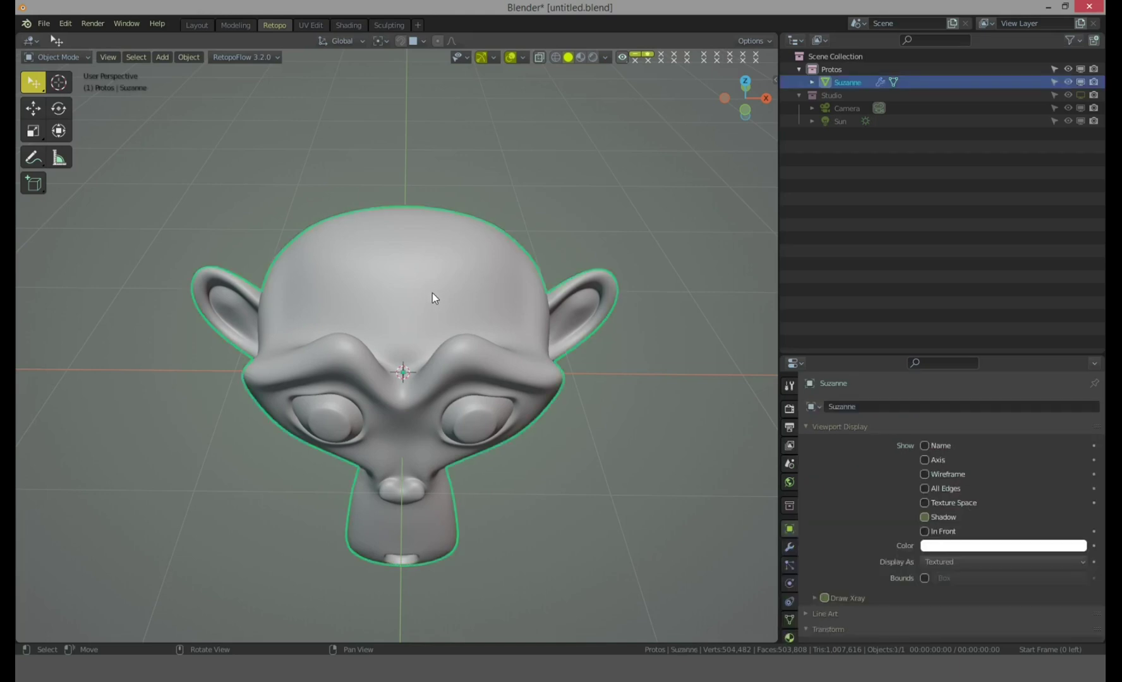
right_click_drag(441, 275, 434, 282)
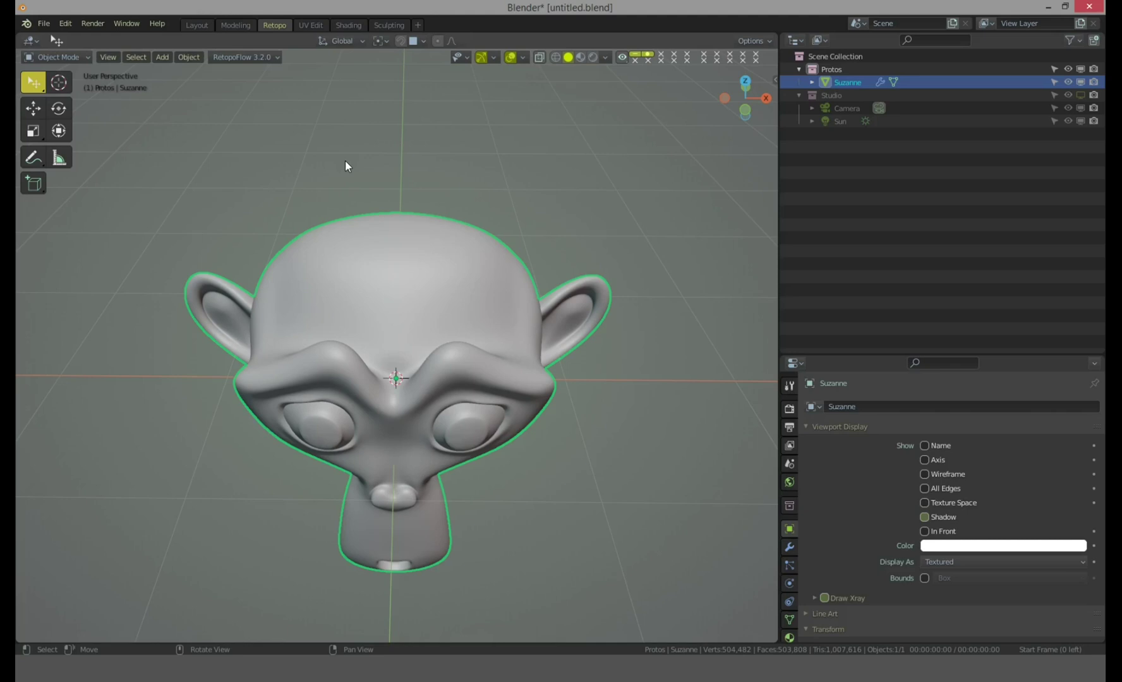
middle_click_drag(455, 253, 451, 284)
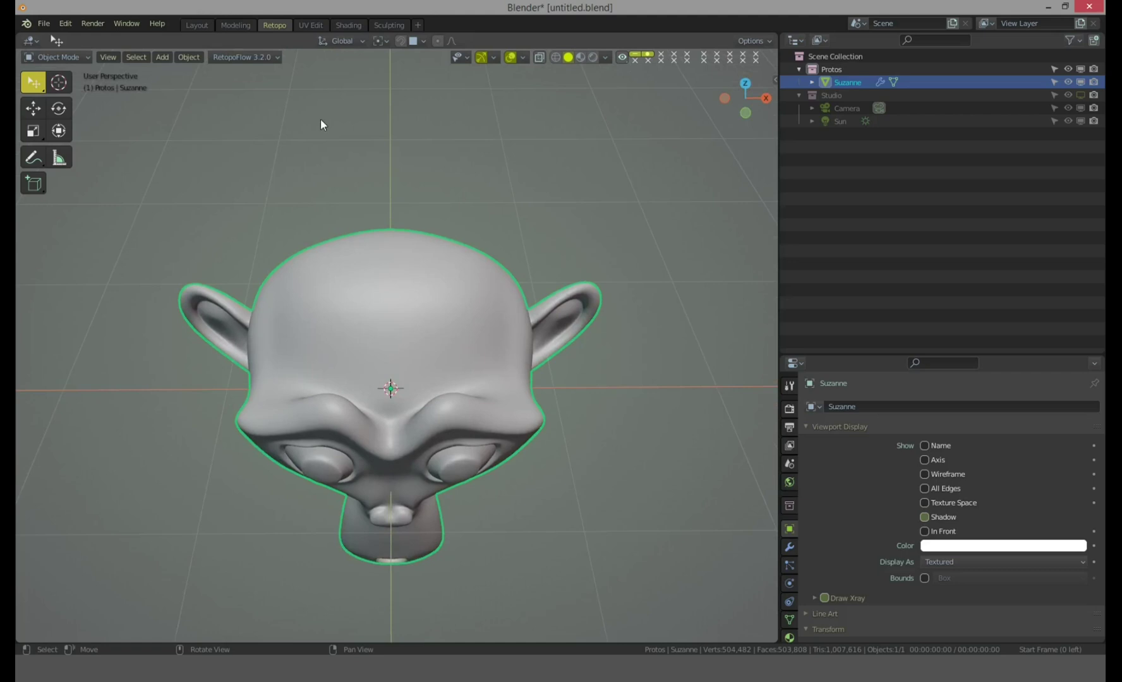
left_click(266, 57)
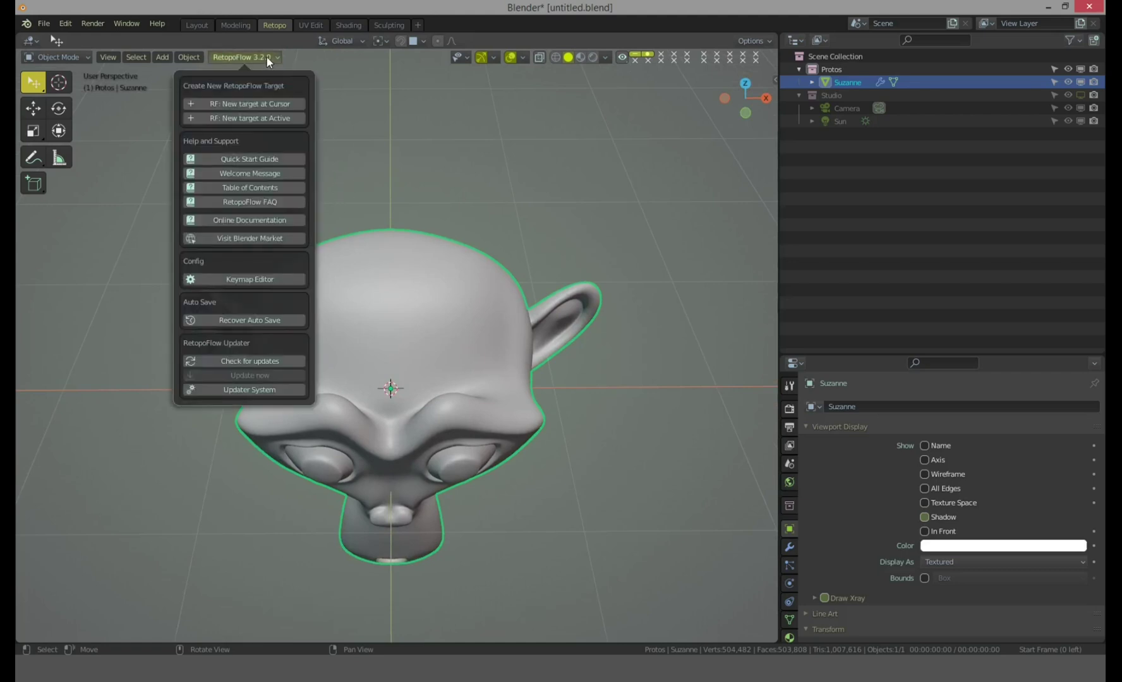
left_click(273, 101)
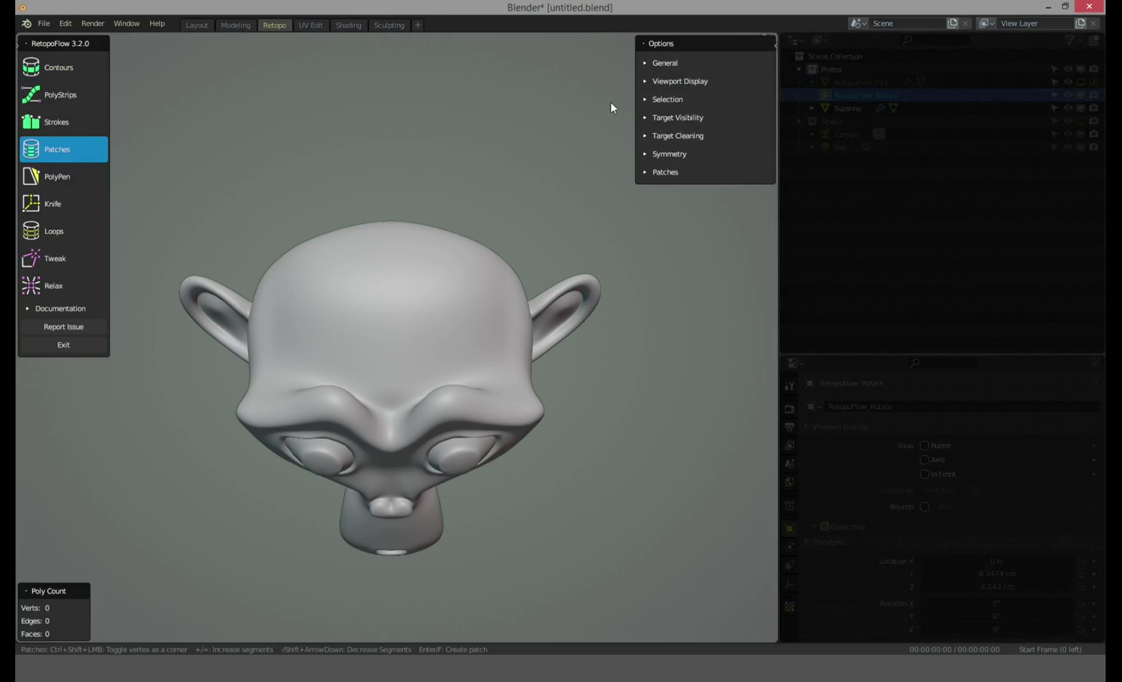
Exit RetopoFlow to maximize the 3D viewport, and restart it on the target mesh with the Contours tool
left_click(74, 343)
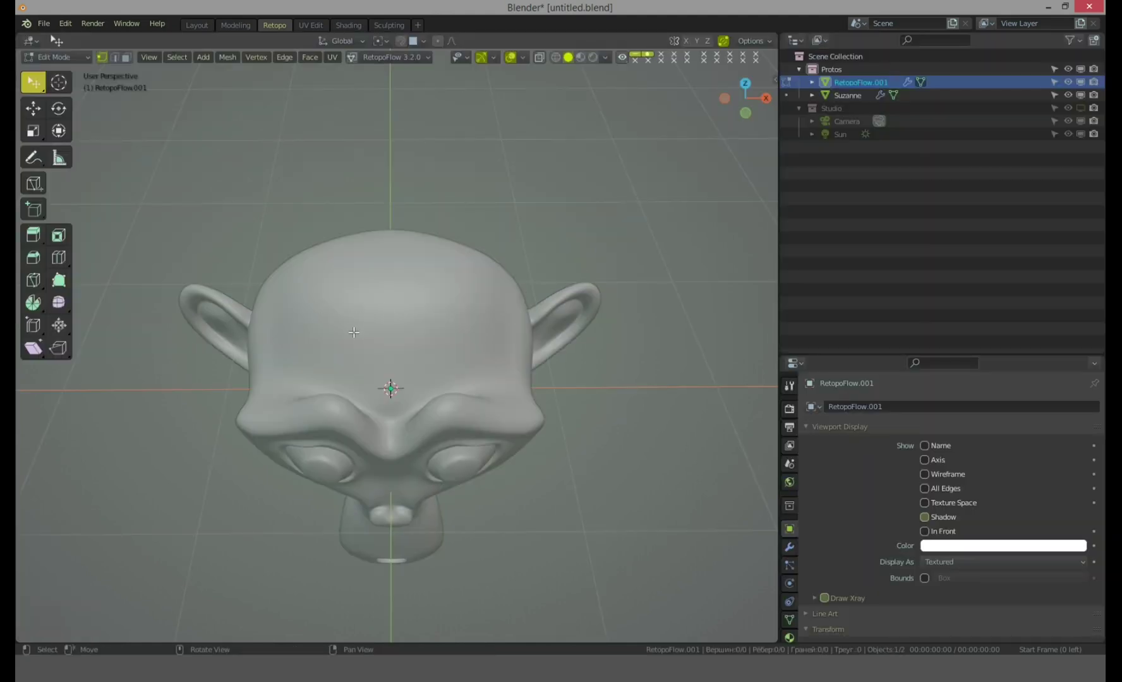
key("ctrl+space")
right_click_drag(344, 251, 330, 236)
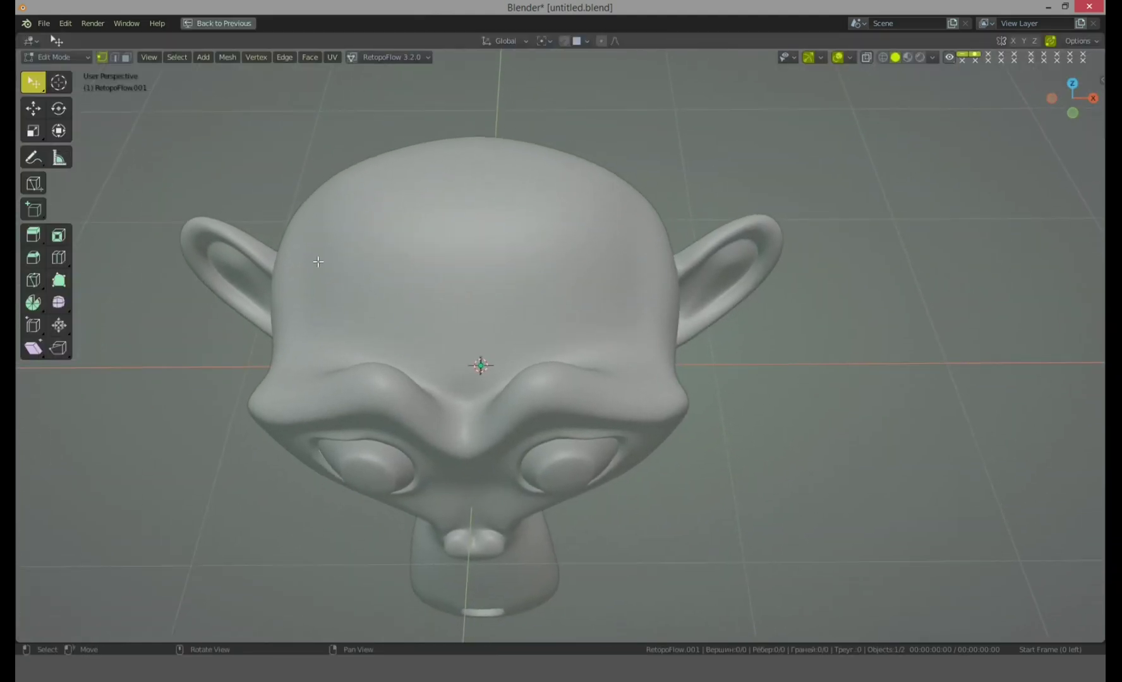
left_click(403, 58)
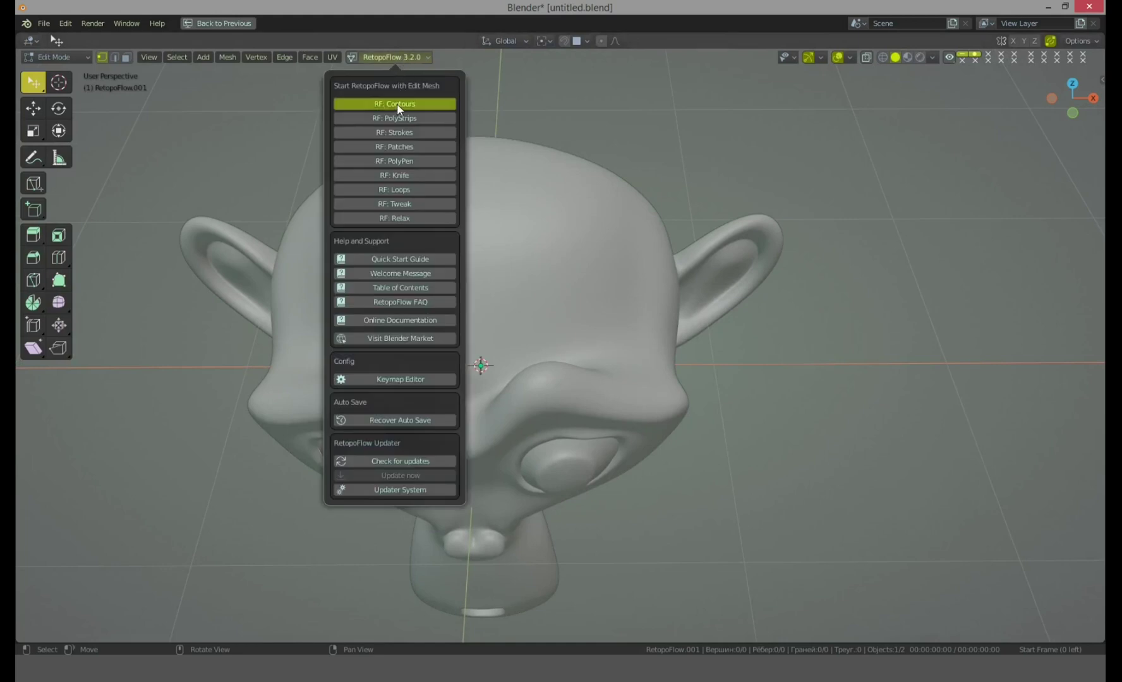
key("Return")
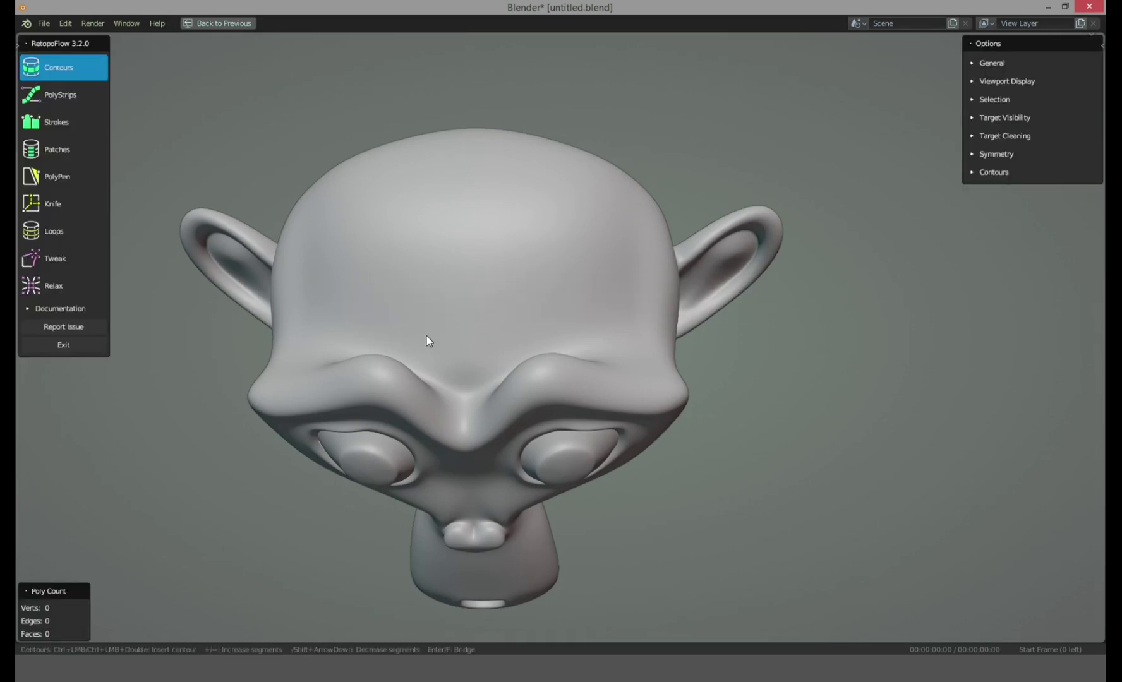
Switch to the PolyPen tool and place a first quad between the nose bridge, the brow and the upper inner corner of Suzanne's left eye
middle_click_drag(426, 337, 430, 298)
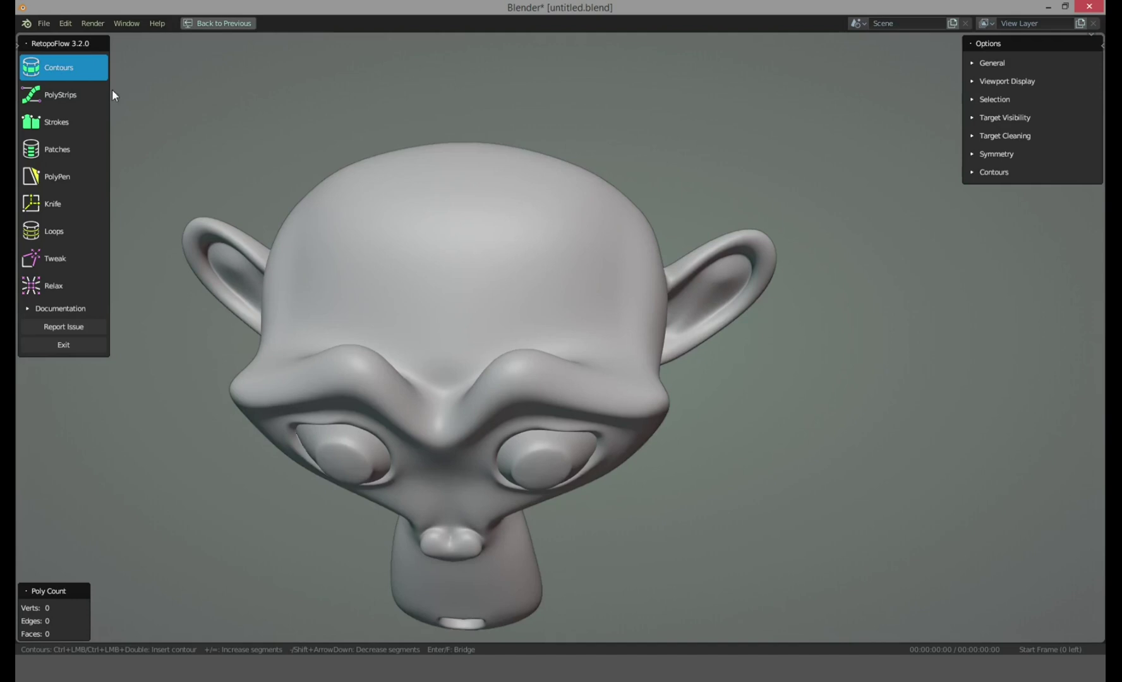
middle_click_drag(425, 290, 407, 305)
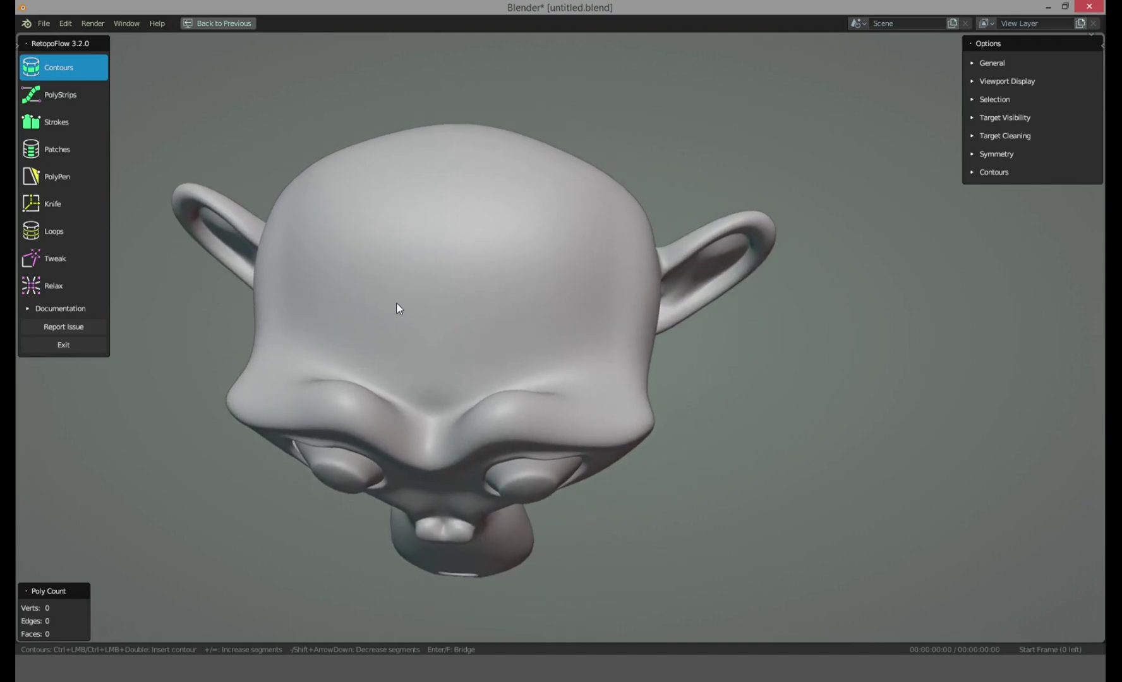
left_click(65, 177)
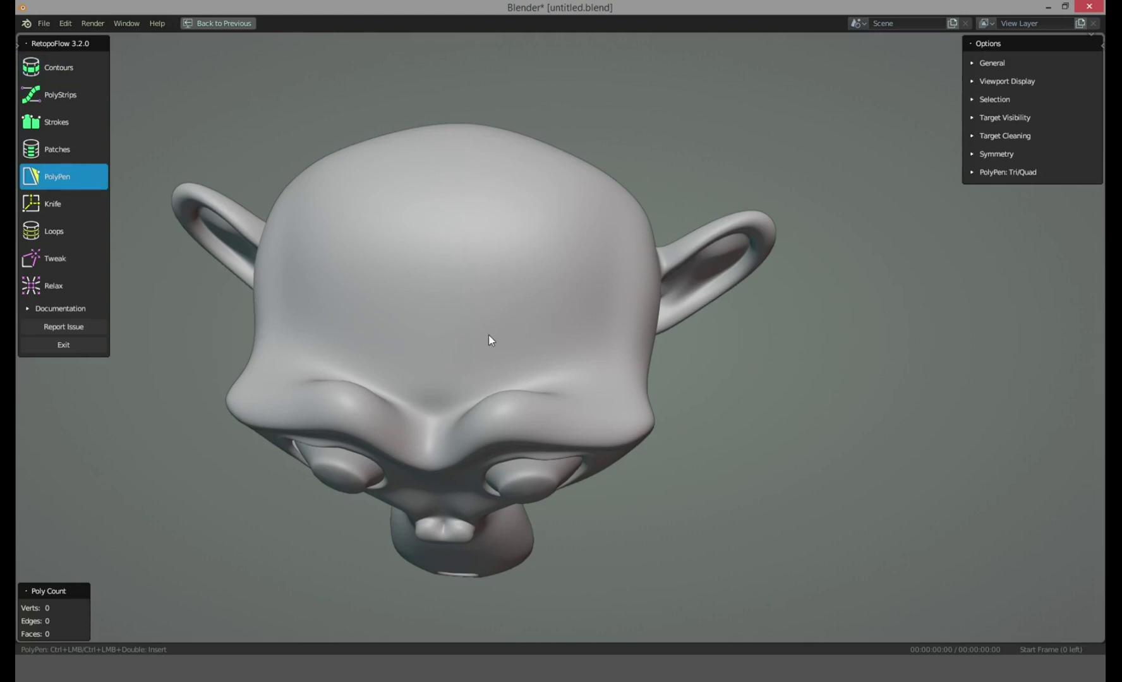
middle_click_drag(488, 335, 453, 177)
middle_click_drag(437, 330, 397, 187, "shift")
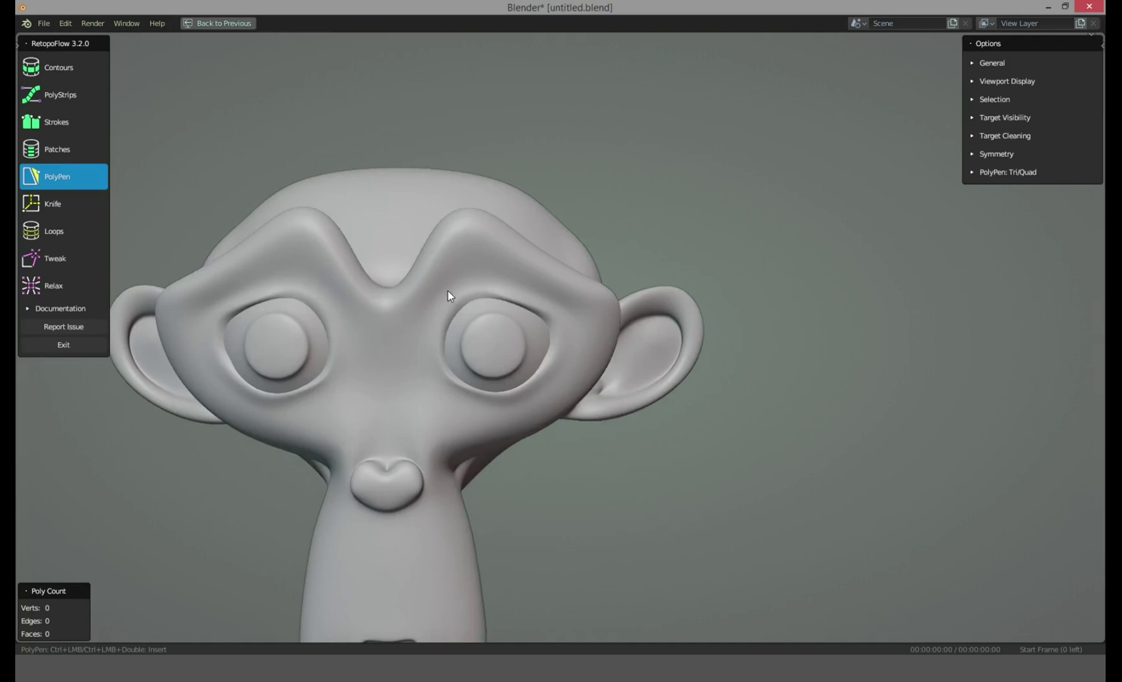
scroll(448, 291, "up", 3)
scroll(447, 289, "up", 1)
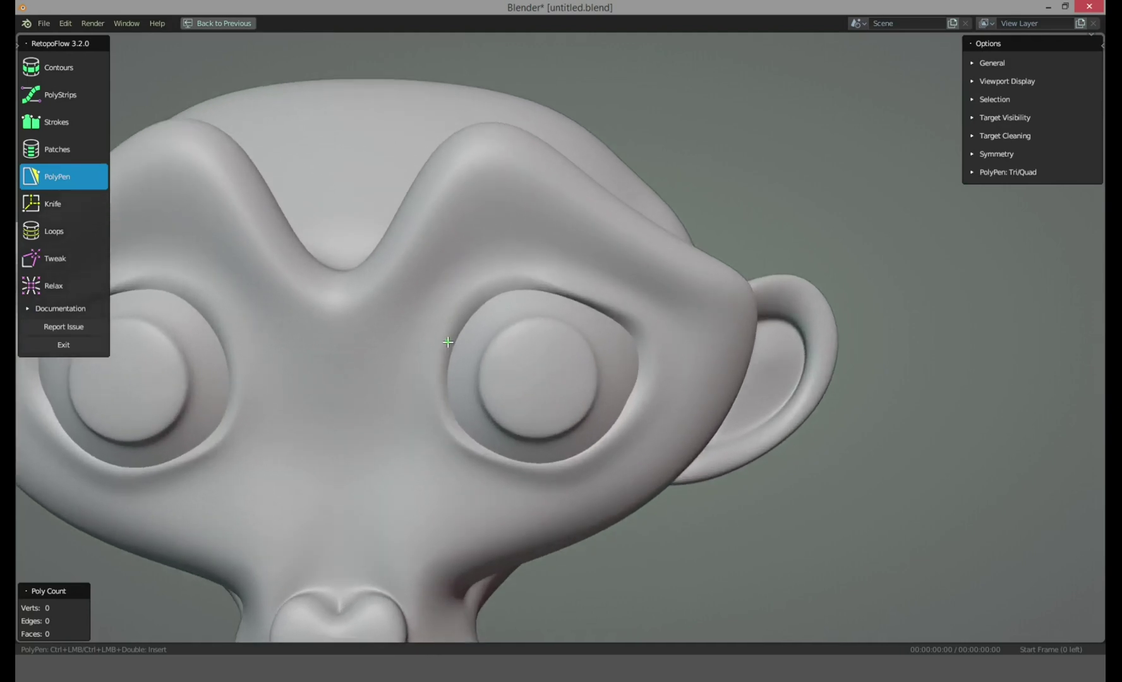
left_click(453, 330, "ctrl")
left_click(371, 282, "ctrl")
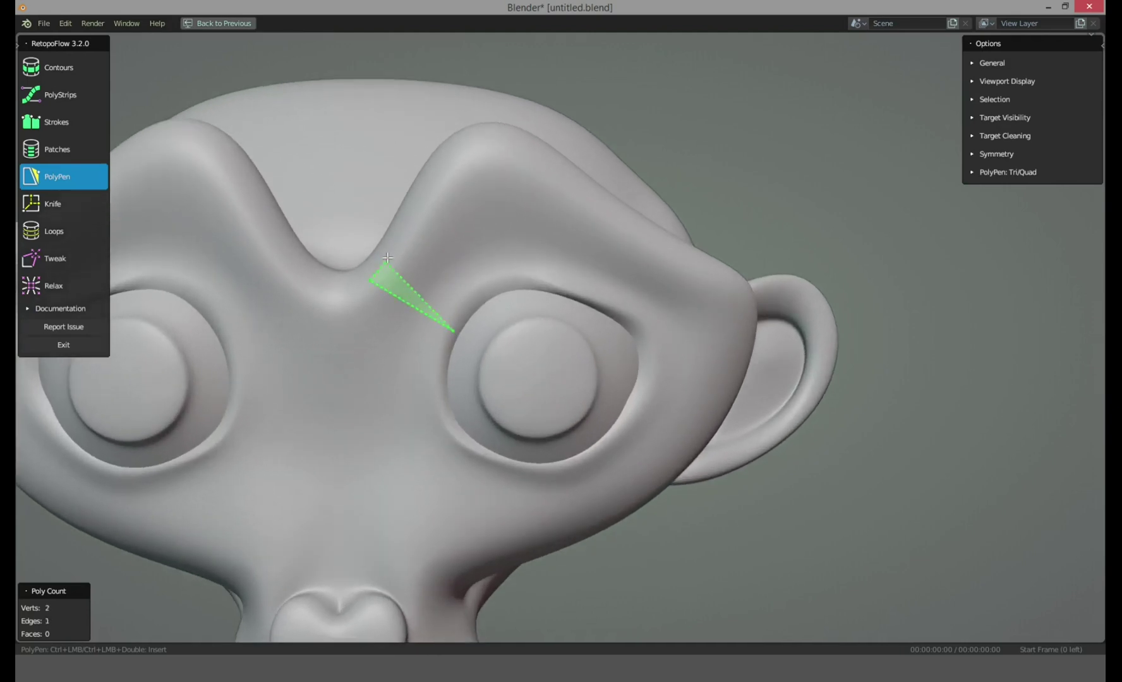
left_click(414, 207, "ctrl")
left_click(487, 284, "ctrl")
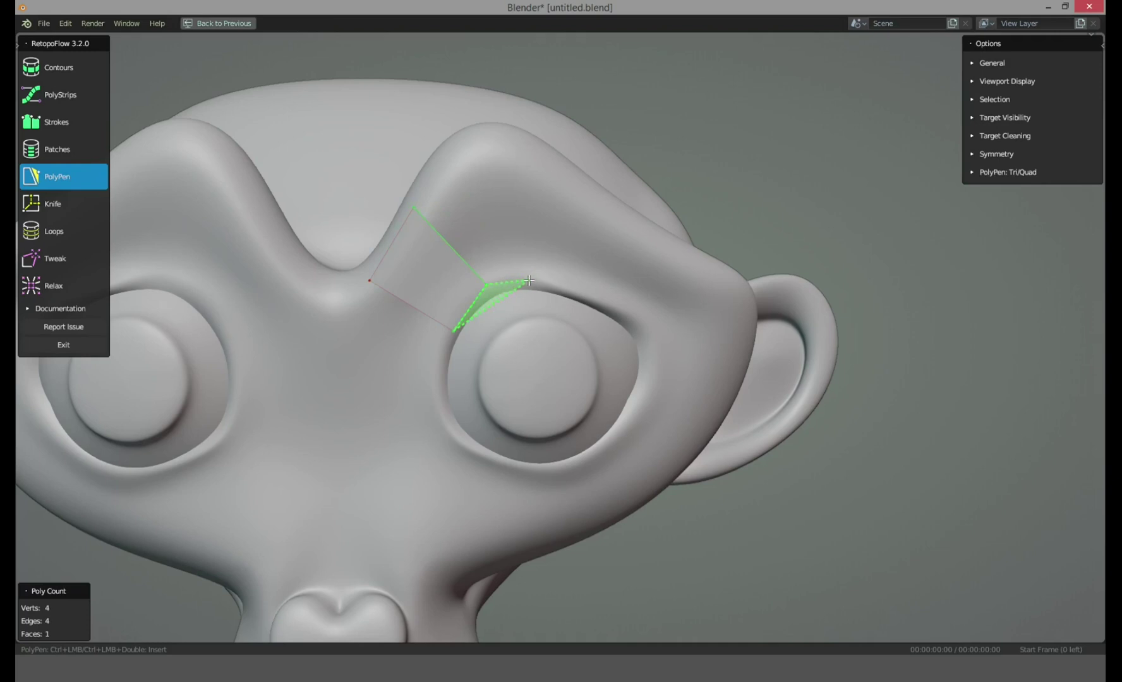
key("a")
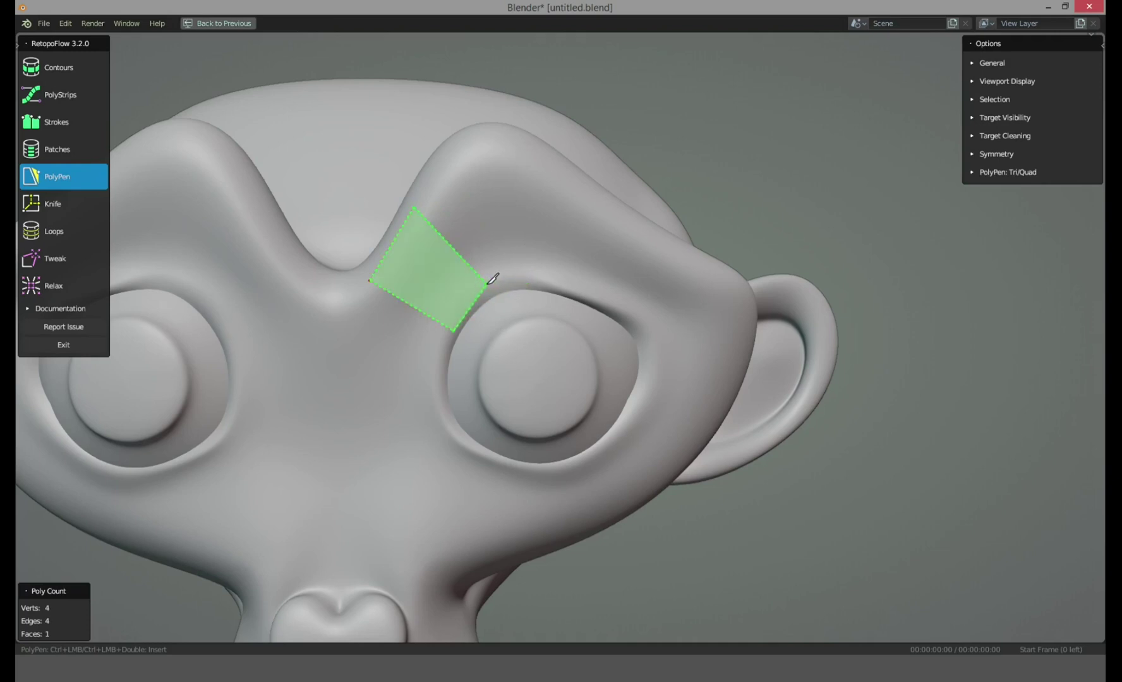
Extend the first quad with PolyPen faces along the brow and upper eyelid to the outer corner of the eye
left_click(492, 277)
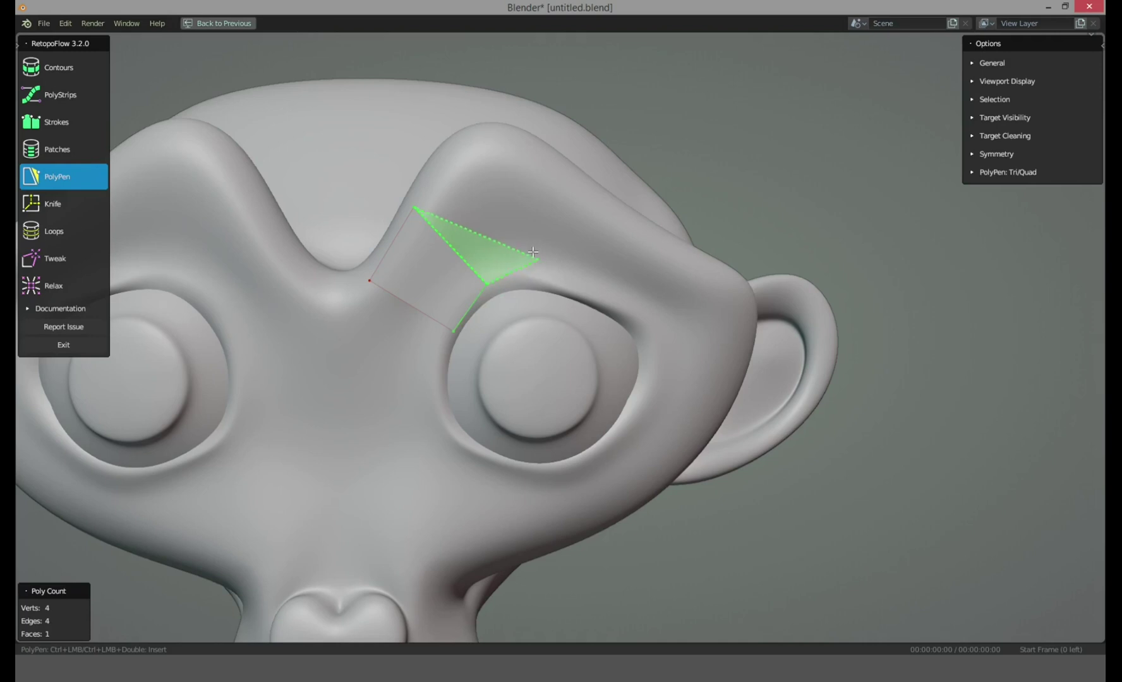
left_click(459, 149)
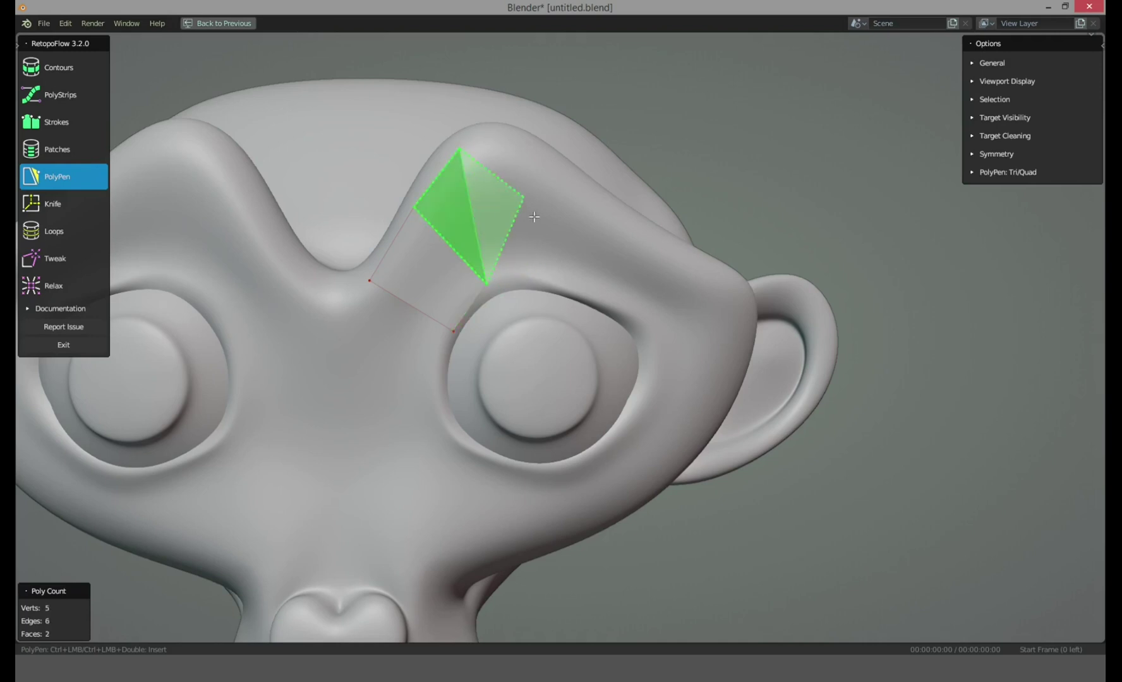
left_click(545, 282)
left_click(567, 185)
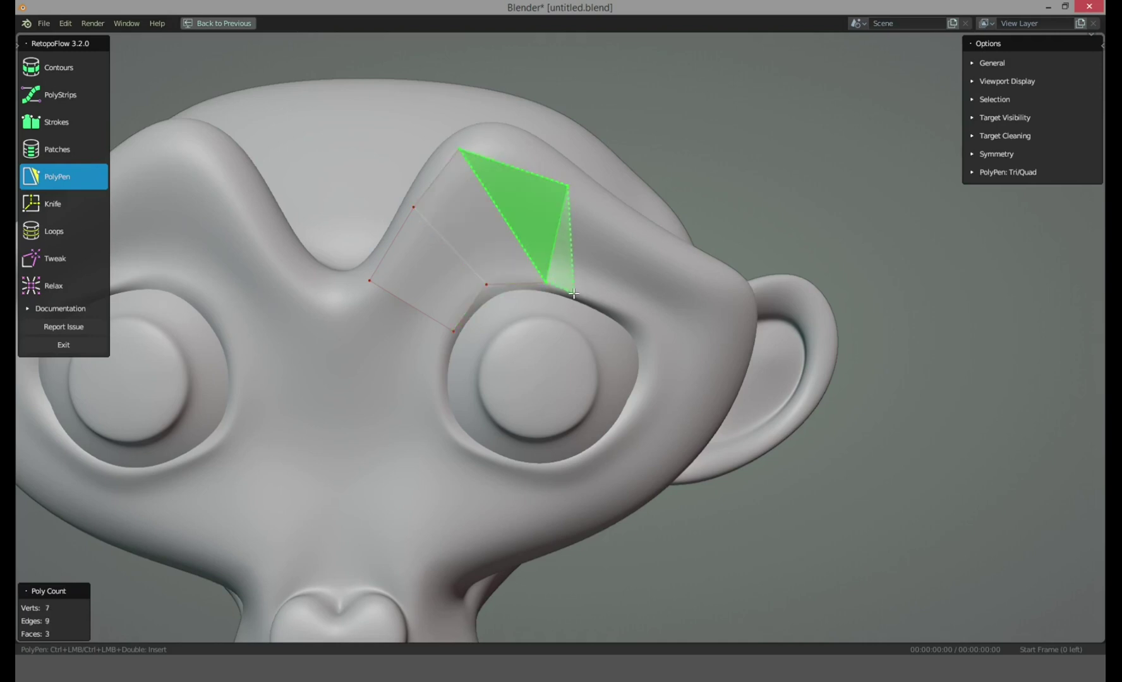
left_click(573, 294)
left_click(677, 272)
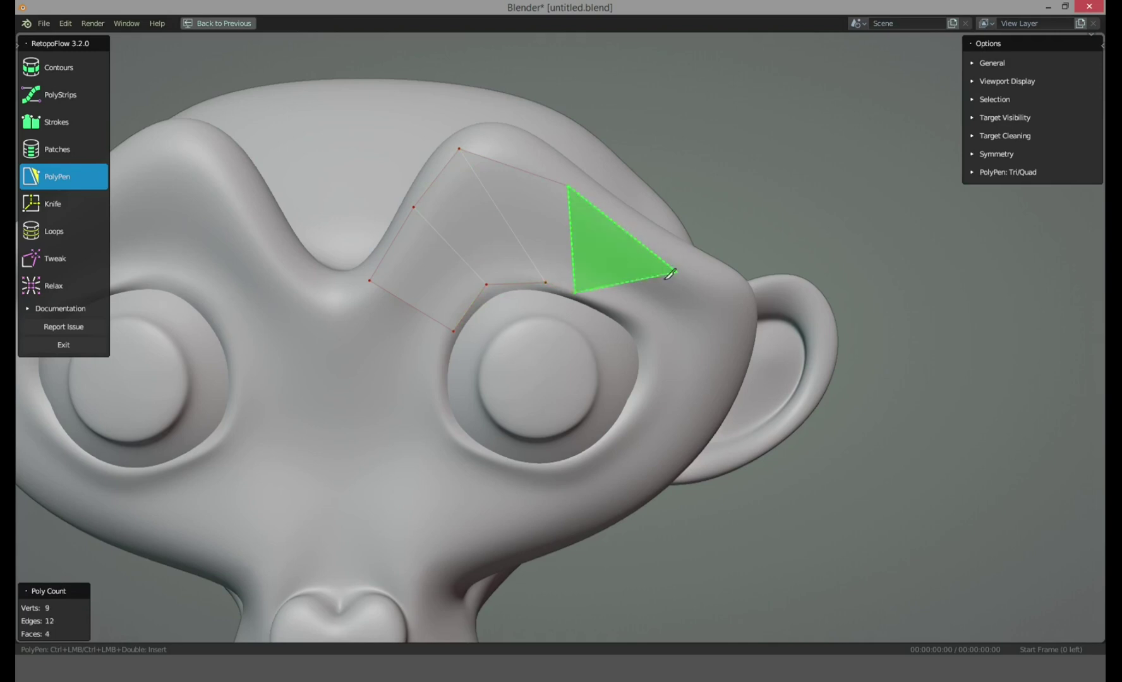
left_click(616, 318)
left_click(746, 336)
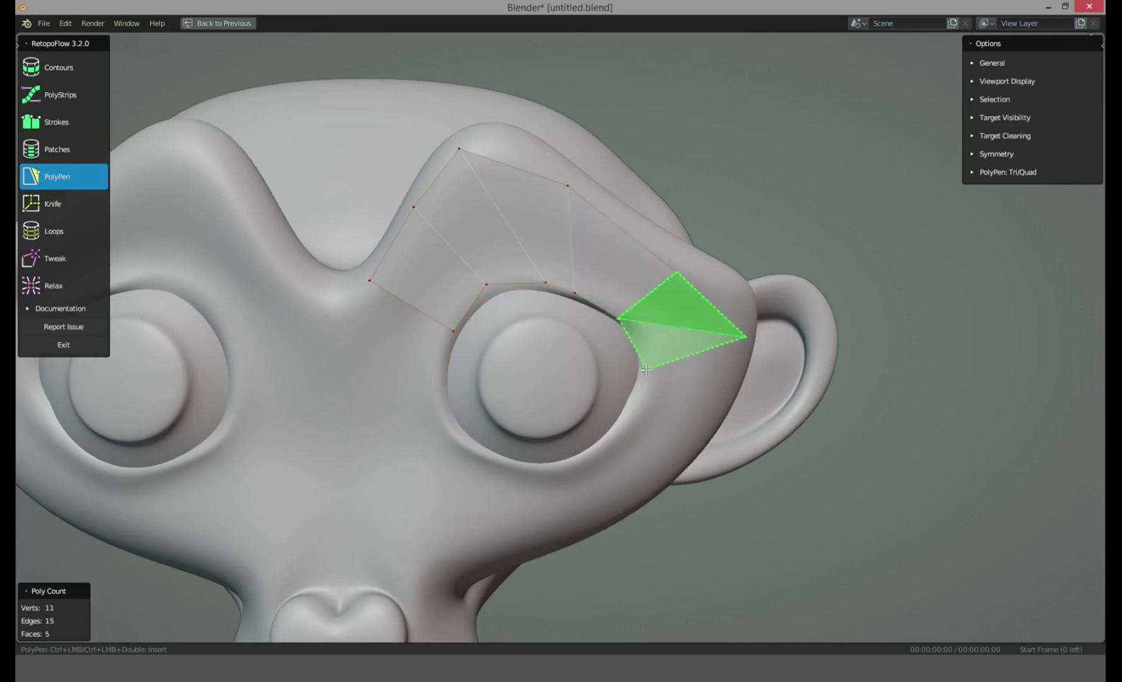
Continue the PolyPen quad strip down the outer side of the eye and beneath the lower eyelid
left_click(645, 370)
left_click(701, 447)
left_click(620, 423)
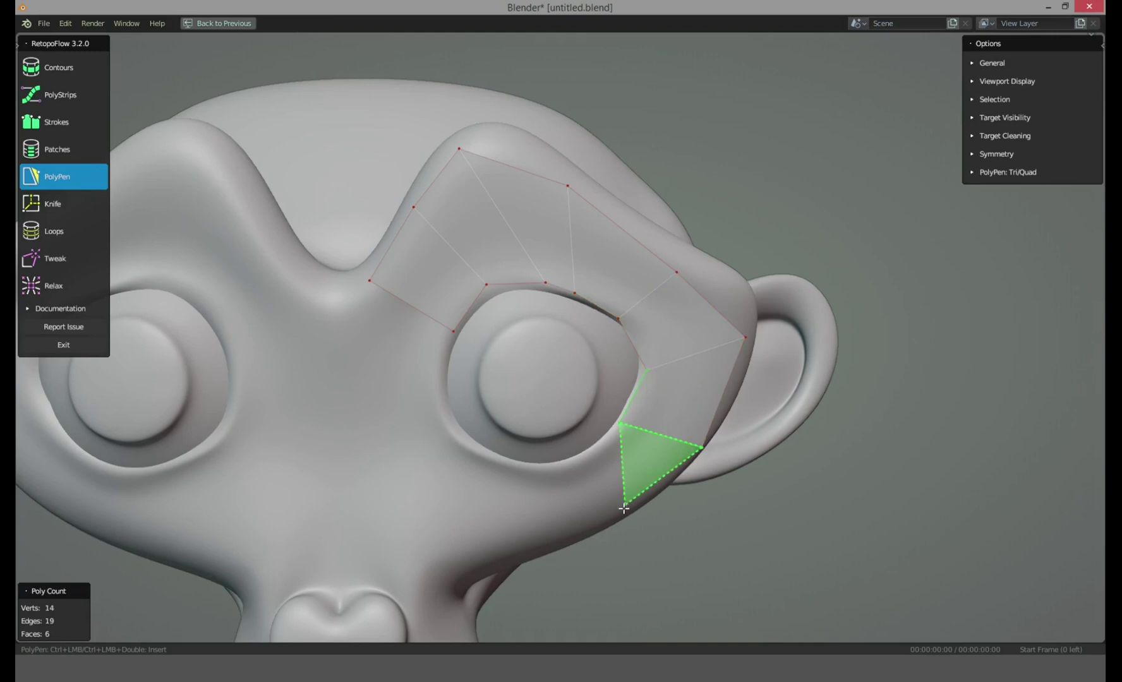
left_click(624, 508)
left_click(573, 464)
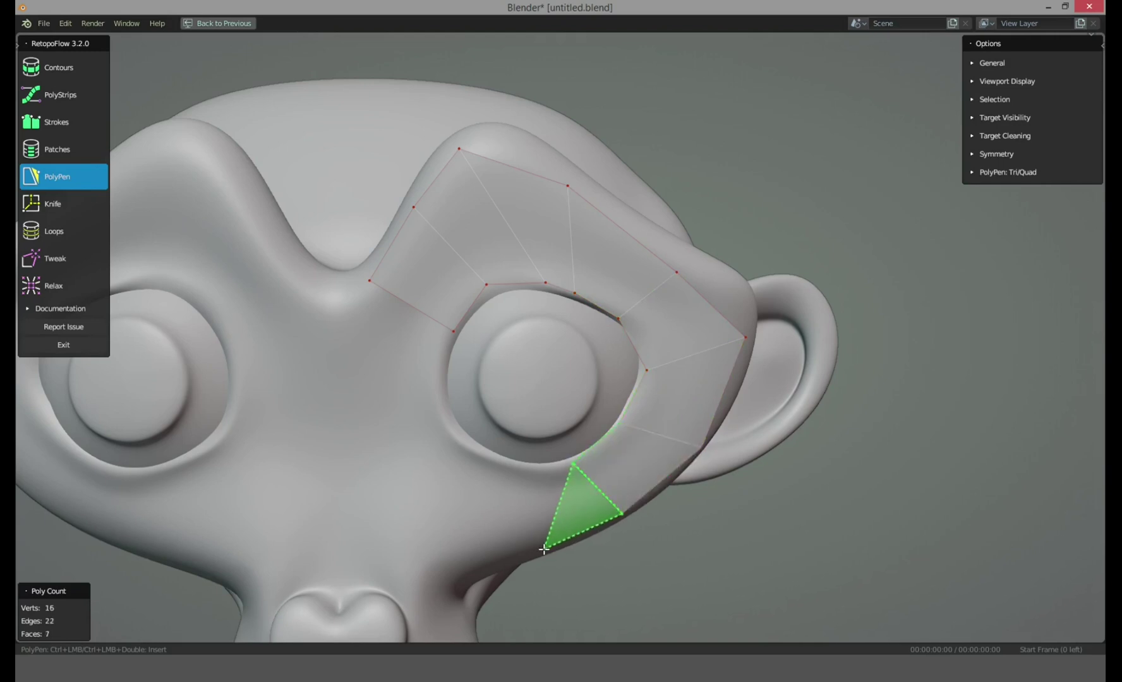
left_click(544, 548)
left_click(525, 467)
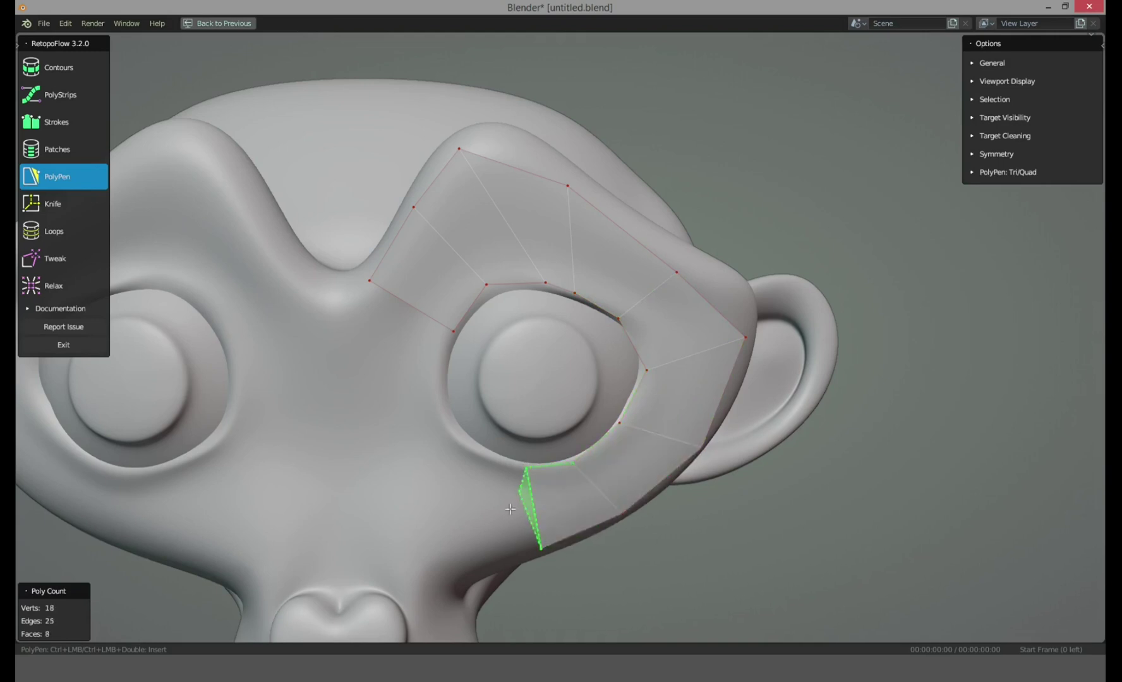
Continue the PolyPen faces under the inner eye and up beside the nose, closing the ring at the first quad
left_click(477, 555)
left_click(487, 458)
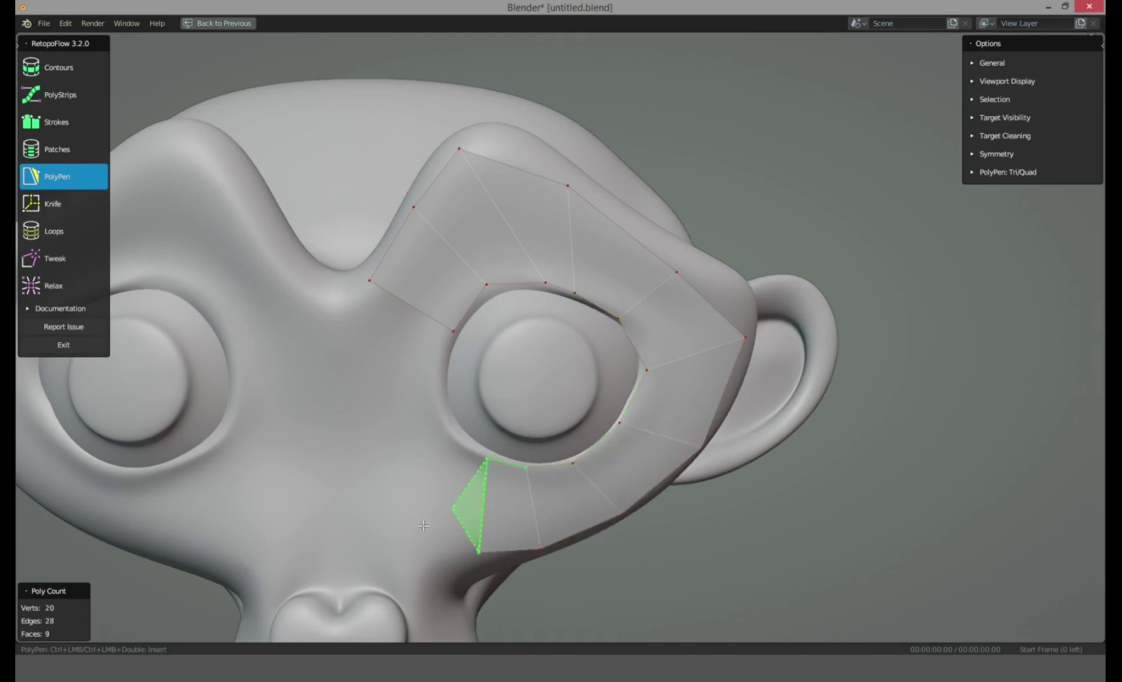
left_click(455, 431)
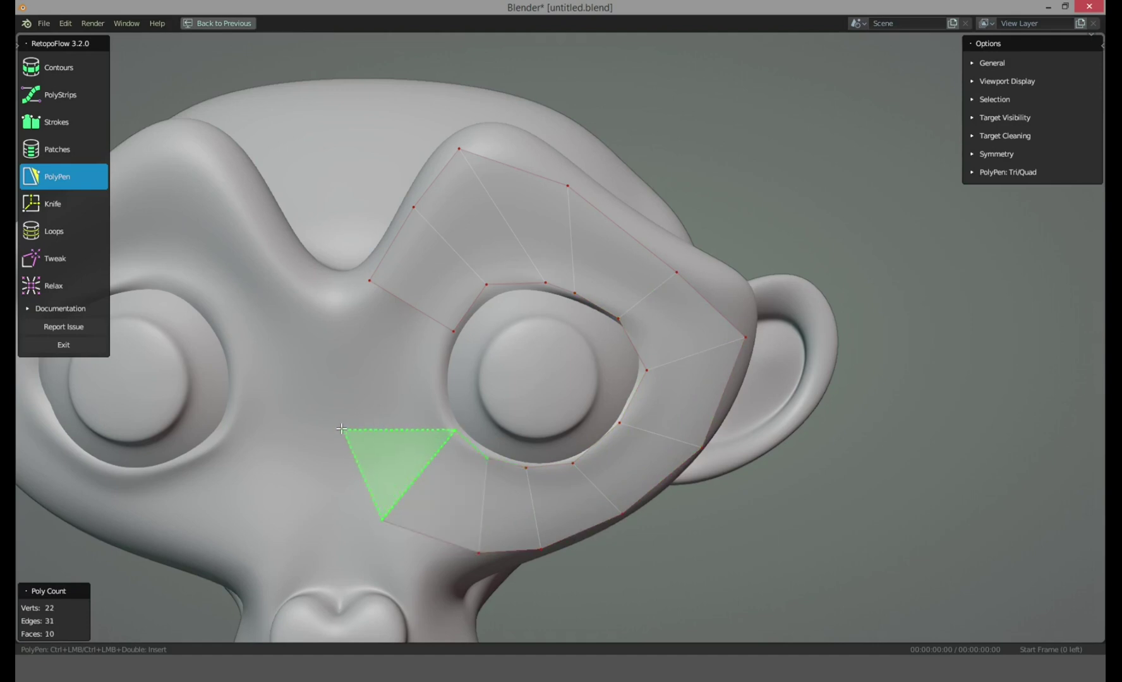
left_click(438, 384)
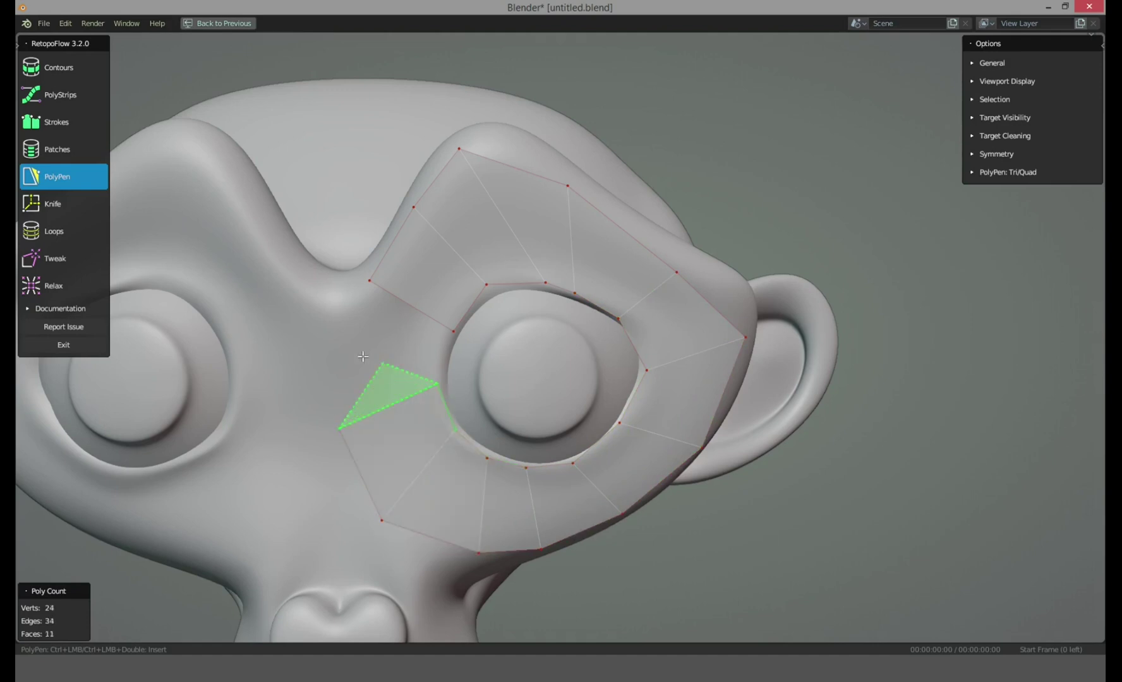
left_click(450, 330)
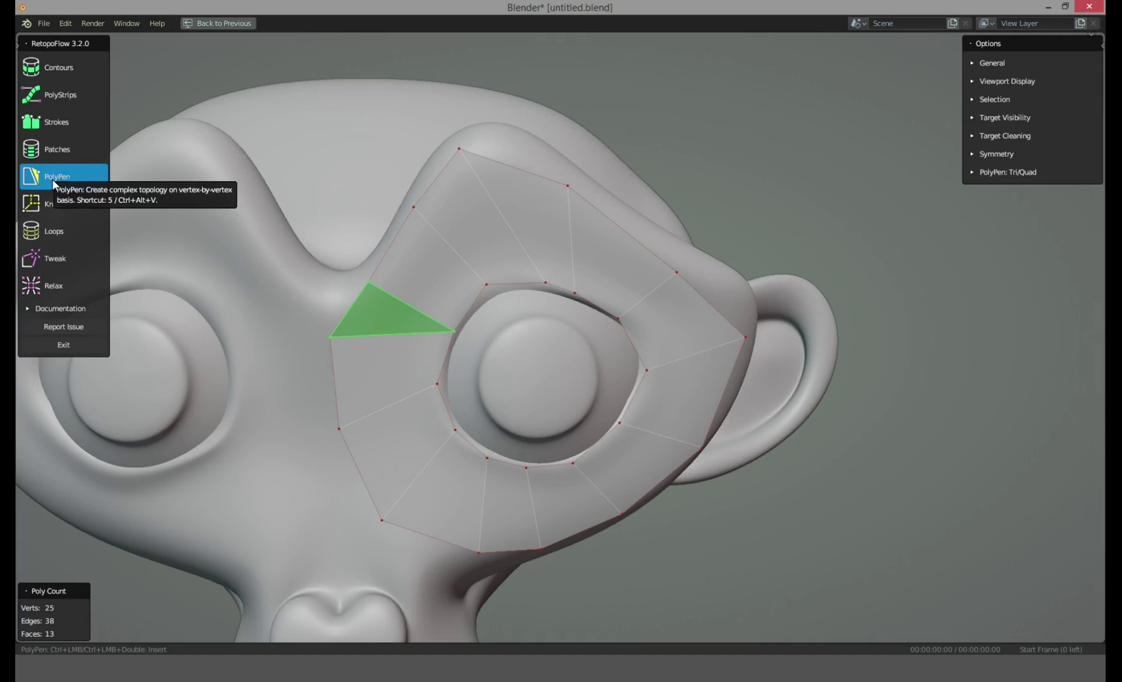
Switch to the PolyStrips tool with the forehead in close view
middle_click_drag(388, 273, 388, 416, "shift")
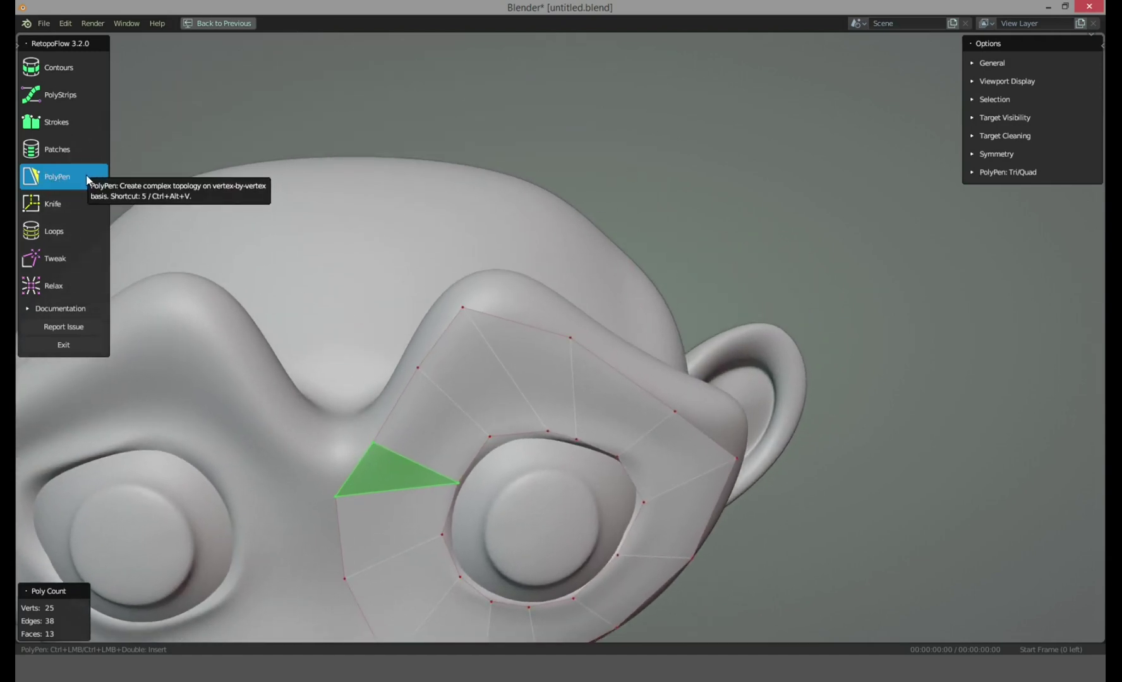
middle_click_drag(271, 240, 385, 394, "shift")
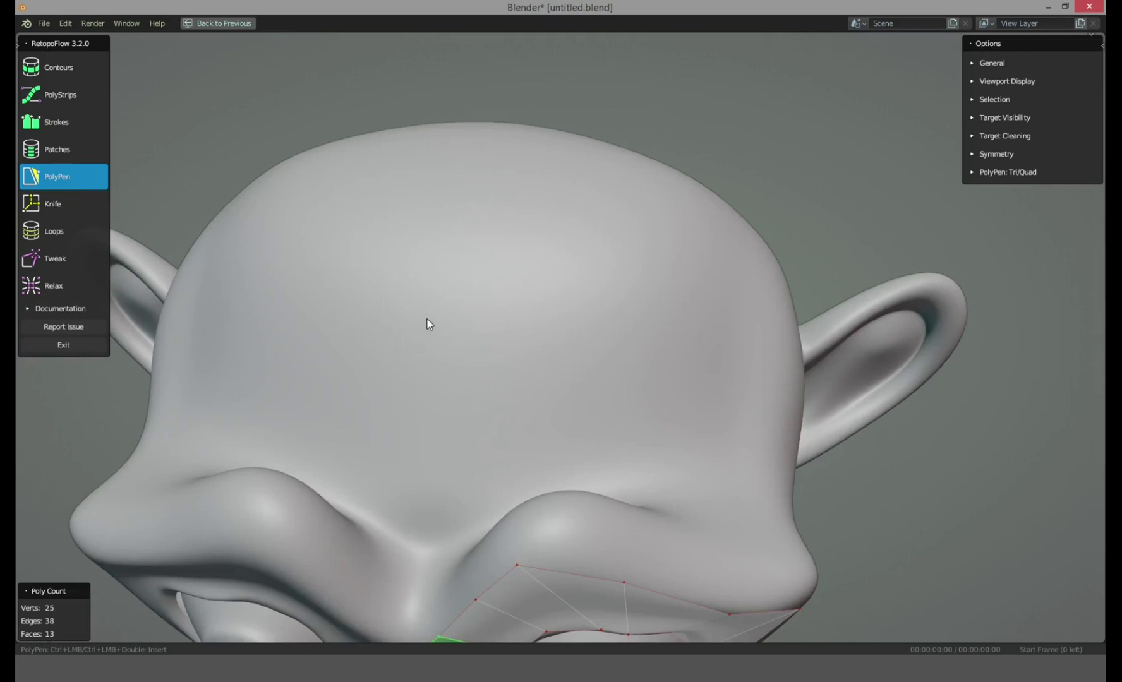
scroll(428, 321, "down", 4)
middle_click_drag(431, 353, 388, 396)
left_click(104, 101)
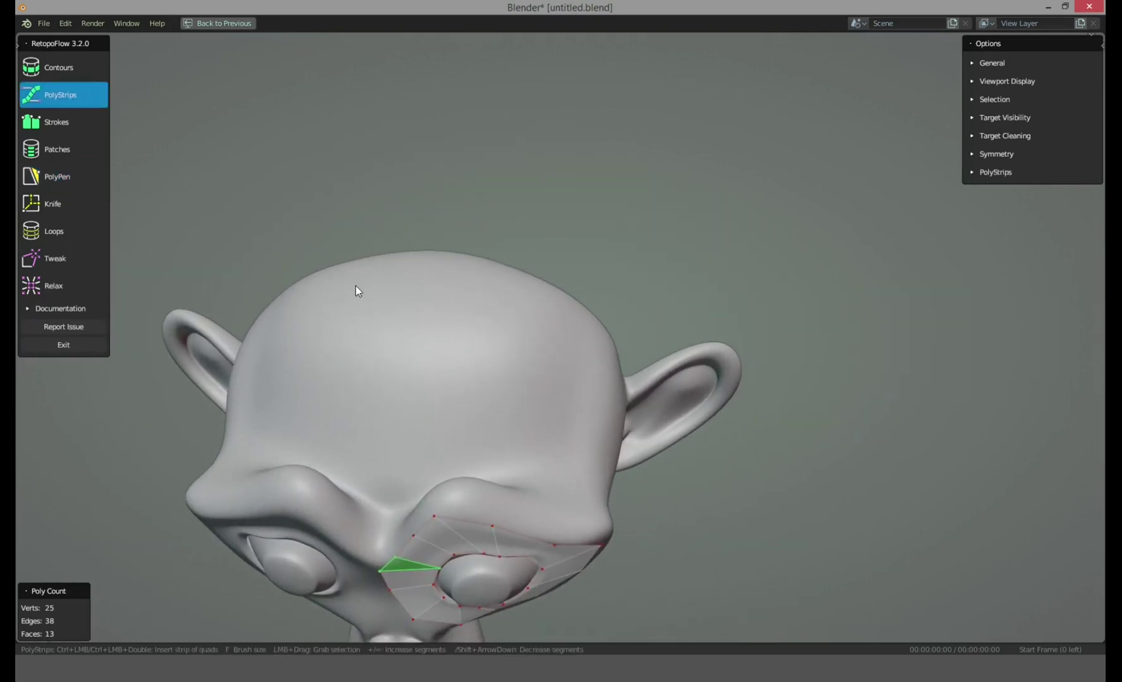
middle_click_drag(358, 288, 372, 405)
scroll(378, 375, "up", 2)
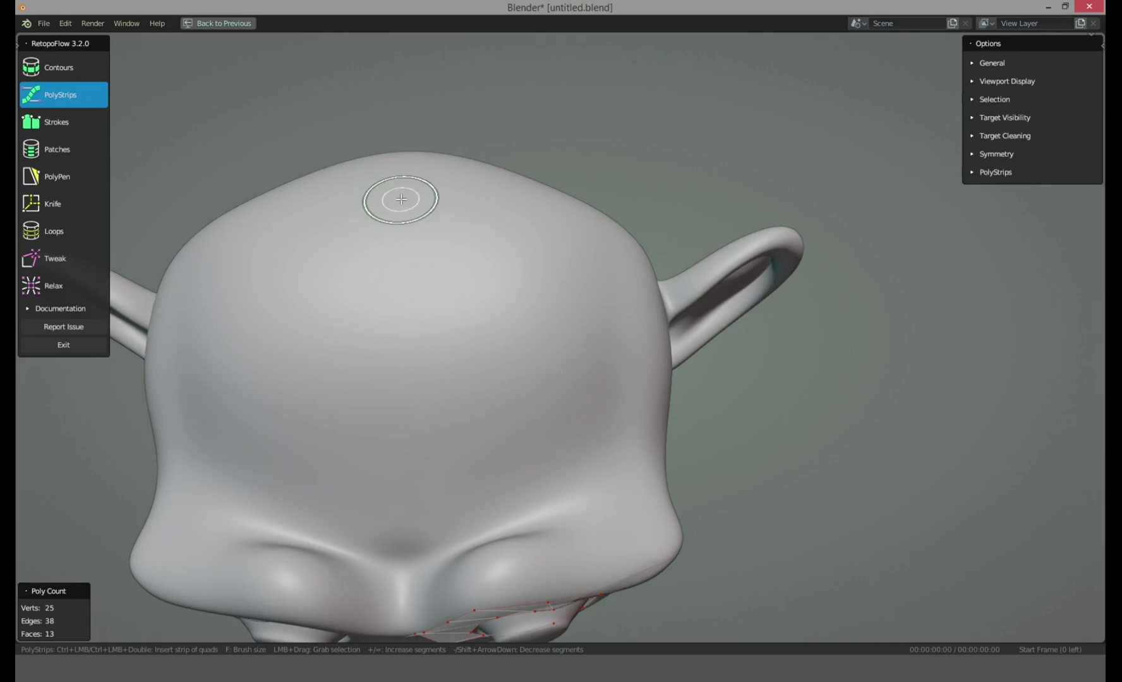
Try drawing PolyStrips quad strips from the crown down the forehead to the brows, and undo them
mouse_move(403, 205)
left_mouse_down()
mouse_move(376, 254)
mouse_move(424, 391)
mouse_move(412, 552)
left_mouse_up()
mouse_move(481, 433)
middle_mouse_down()
mouse_move(453, 453)
mouse_move(463, 441)
middle_mouse_up()
mouse_move(413, 253)
left_mouse_down()
mouse_move(605, 278)
mouse_move(534, 524)
left_mouse_up()
mouse_move(539, 472)
middle_mouse_down()
mouse_move(431, 361)
mouse_move(566, 393)
middle_mouse_up()
key("ctrl+z")
key("ctrl+z")
key("ctrl+z")
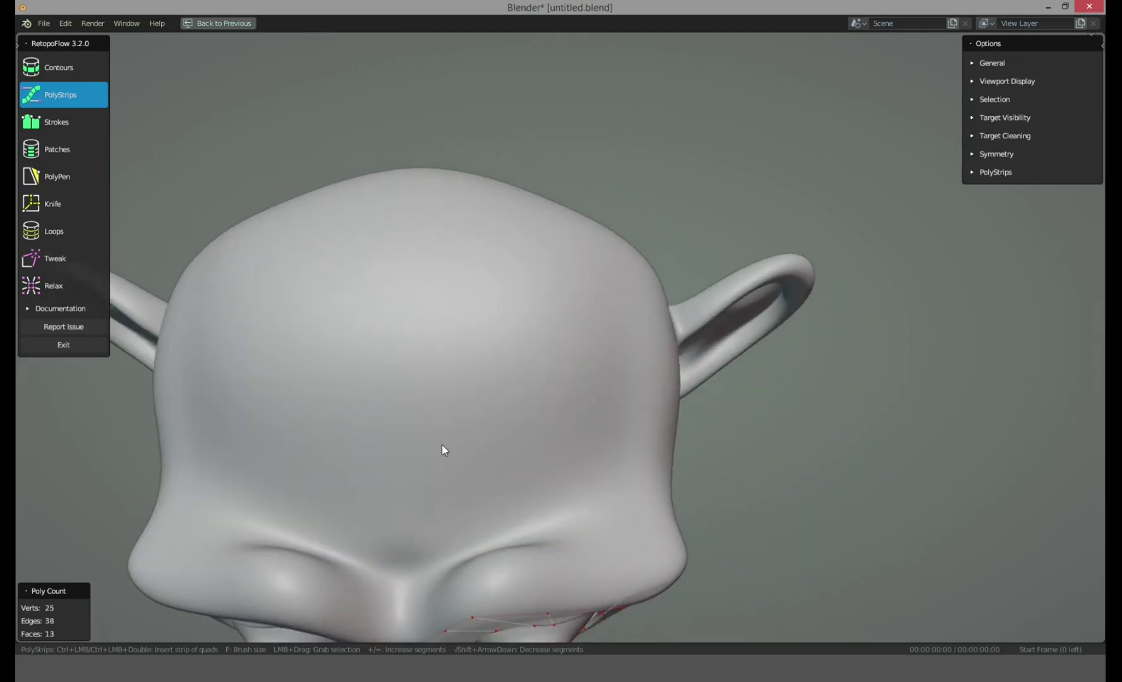
Try drawing a PolyStrips quad strip from between the brows up over the crown towards the ear, and undo it
mouse_move(402, 561)
left_mouse_down()
mouse_move(421, 509)
mouse_move(371, 371)
mouse_move(371, 230)
mouse_move(446, 217)
mouse_move(544, 264)
mouse_move(603, 315)
left_mouse_up()
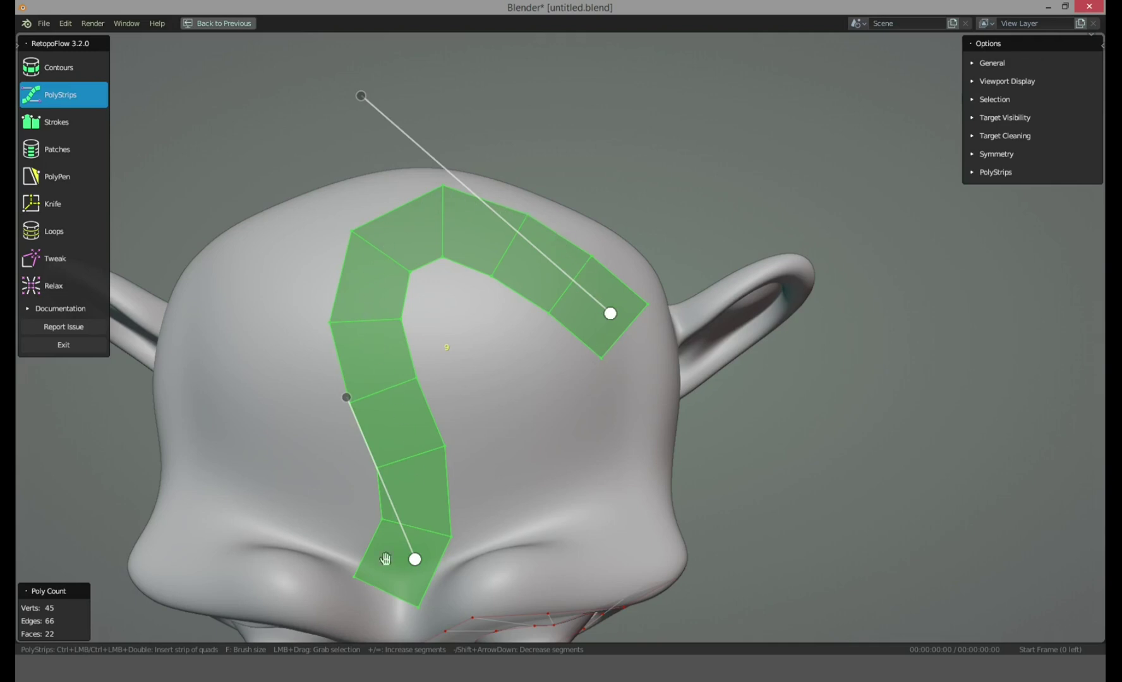
middle_click_drag(409, 364, 401, 361)
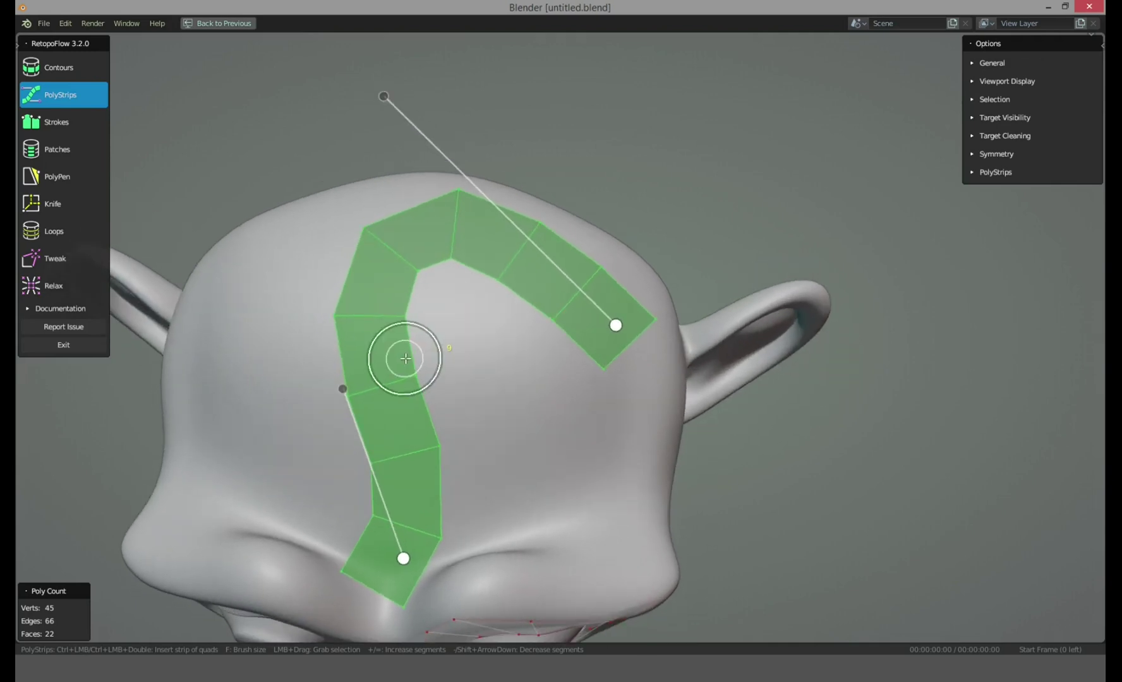
key("ctrl+z")
Draw a PolyStrips quad strip from the outer brow up over the temple and back down to the base of the ear
mouse_move(377, 506)
left_mouse_down("ctrl")
mouse_move(478, 331)
mouse_move(592, 488)
left_mouse_up("ctrl")
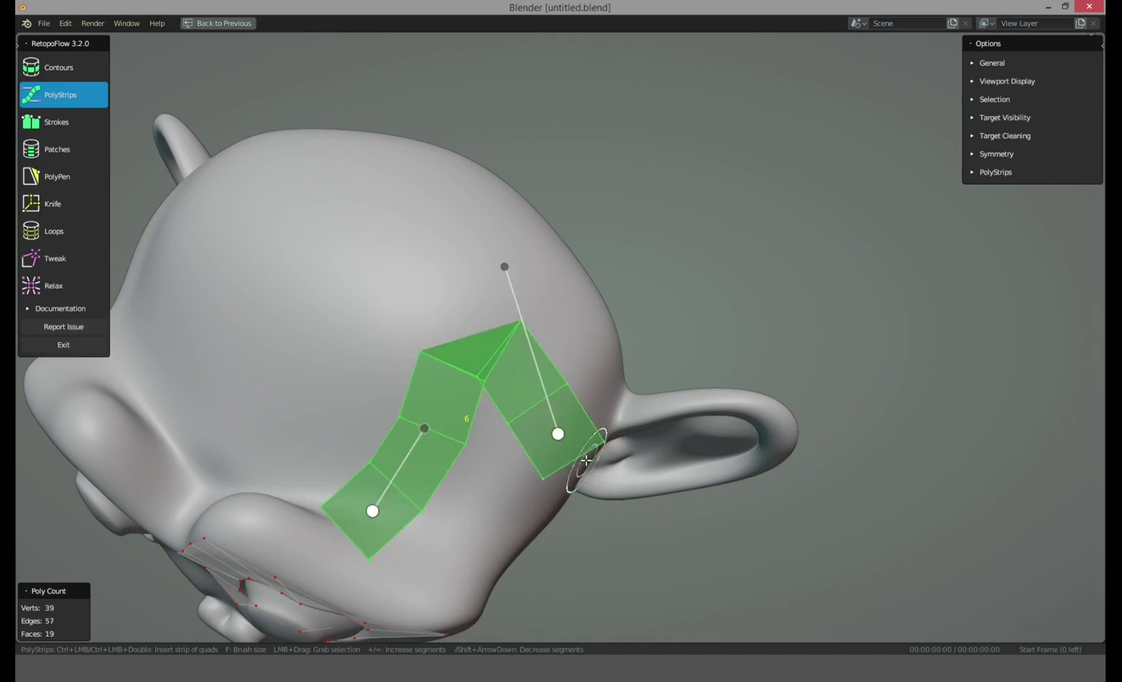
middle_click_drag(542, 442, 435, 453)
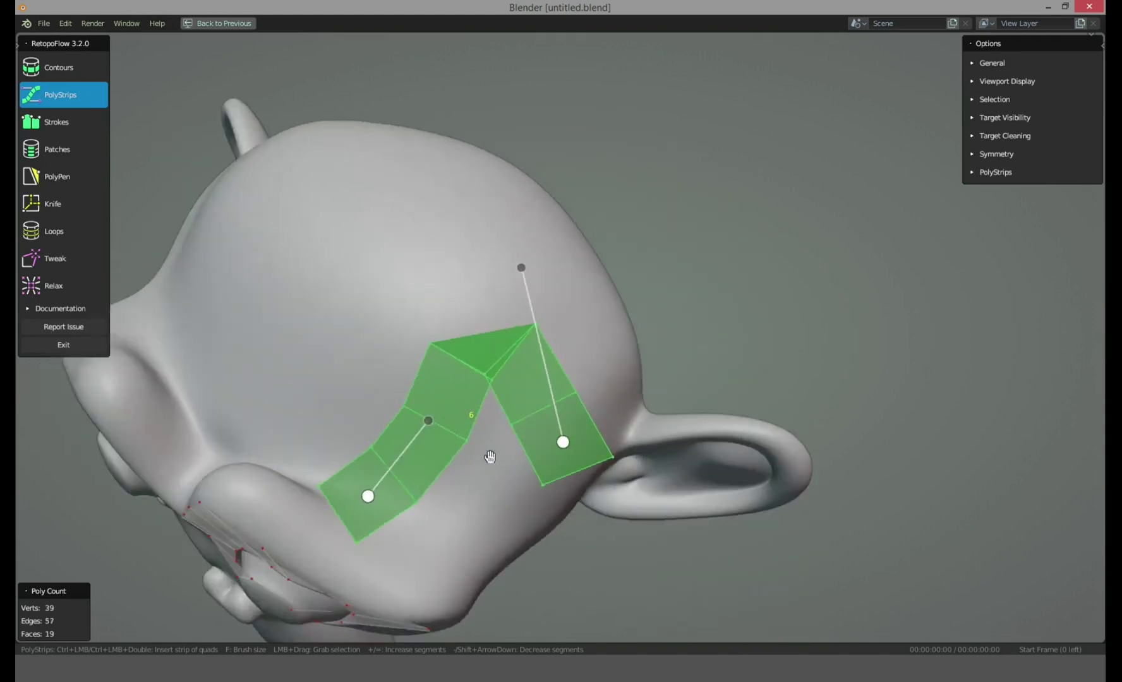
middle_click_drag(490, 456, 481, 365)
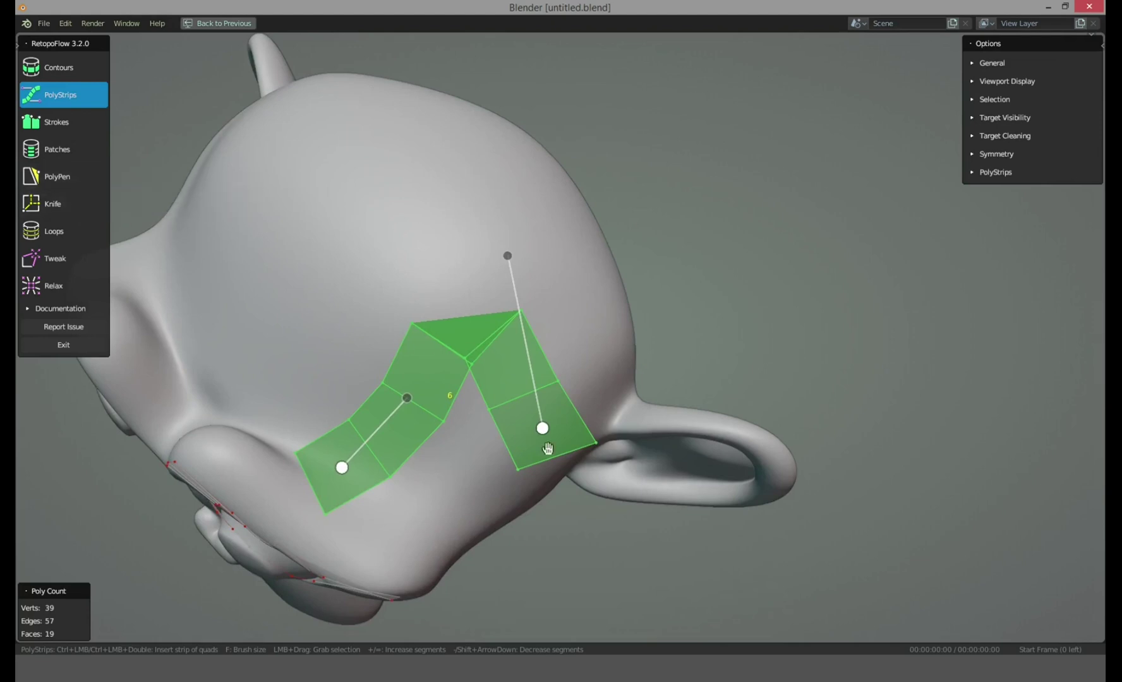
middle_click_drag(599, 451, 442, 379)
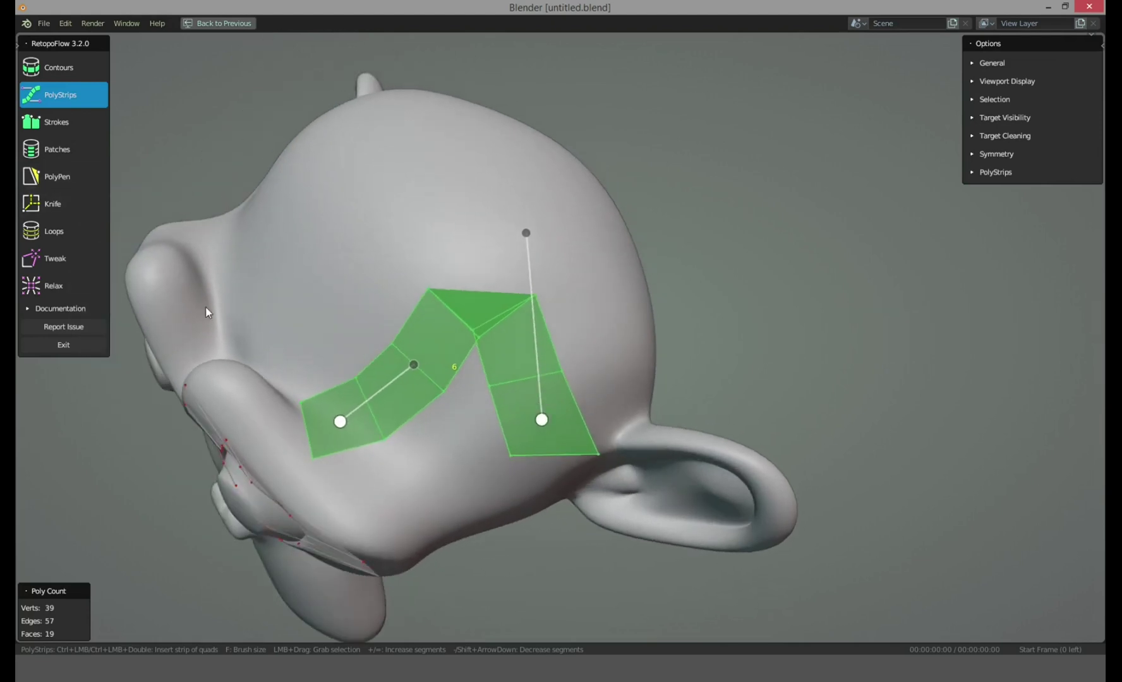
Tweak the vertices at the peak of the temple strip to open up the folded faces at its bend
left_click(70, 255)
left_click_drag(451, 393, 450, 387)
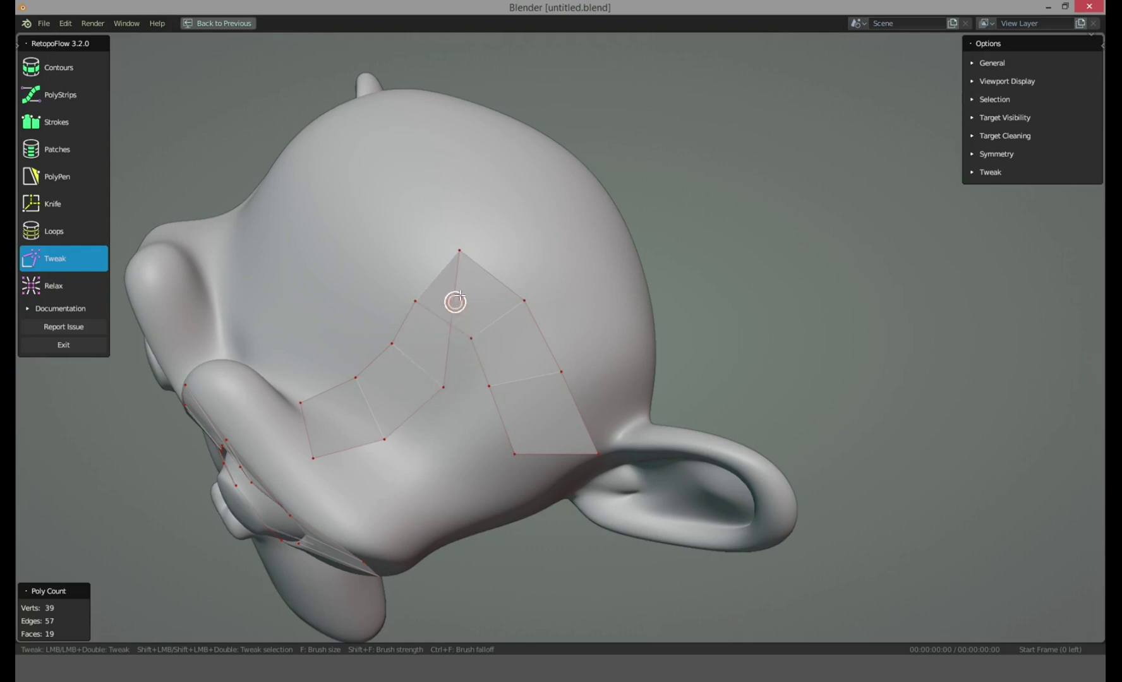
mouse_move(468, 348)
middle_mouse_down()
mouse_move(514, 321)
mouse_move(505, 331)
mouse_move(476, 305)
mouse_move(545, 280)
mouse_move(462, 335)
middle_mouse_up()
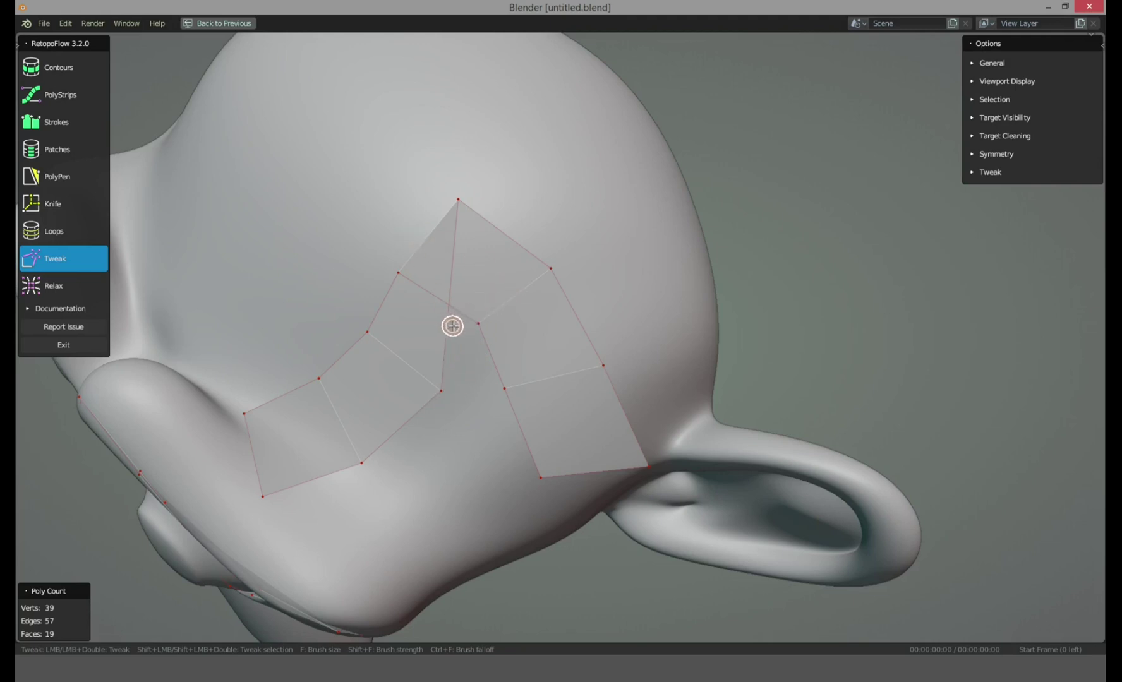
Delete the edge that crosses the bend of the temple strip, together with its overlapping face
left_click(59, 95)
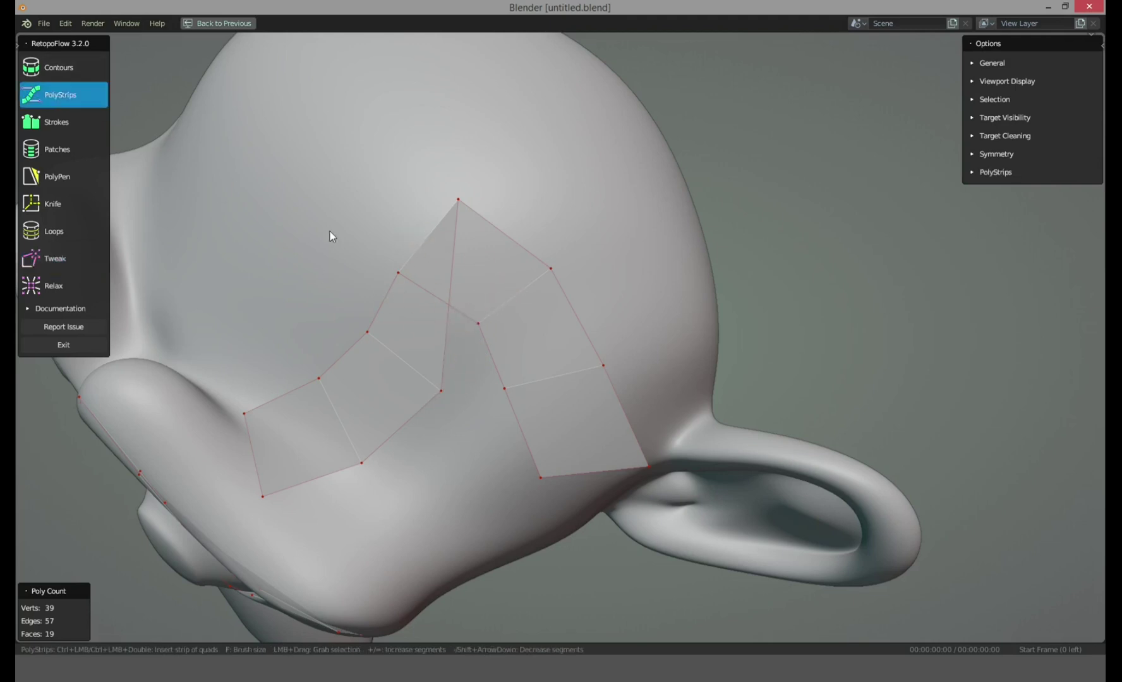
left_click(441, 389)
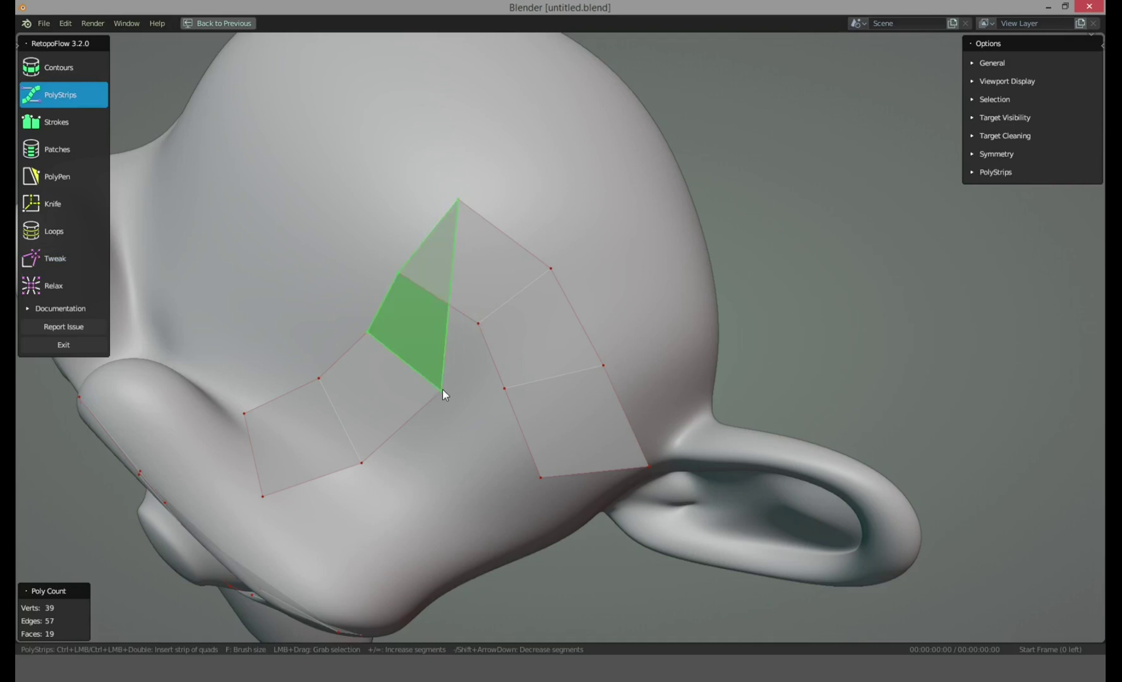
left_click(61, 67)
key("alt+a")
left_click(448, 348)
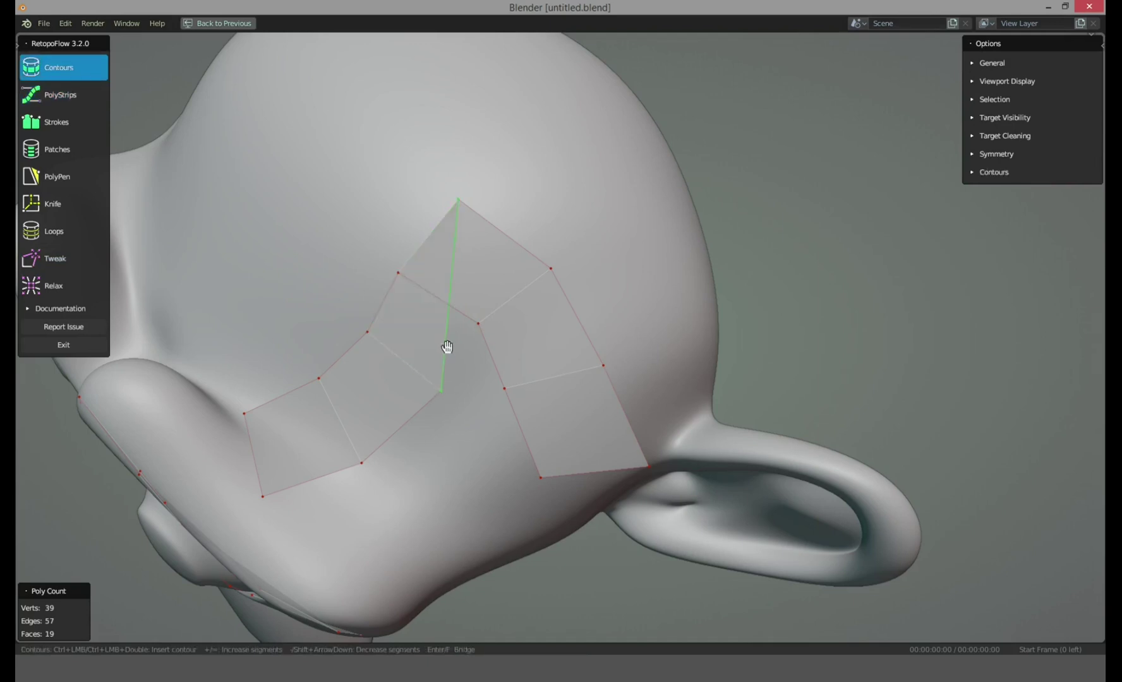
key("x")
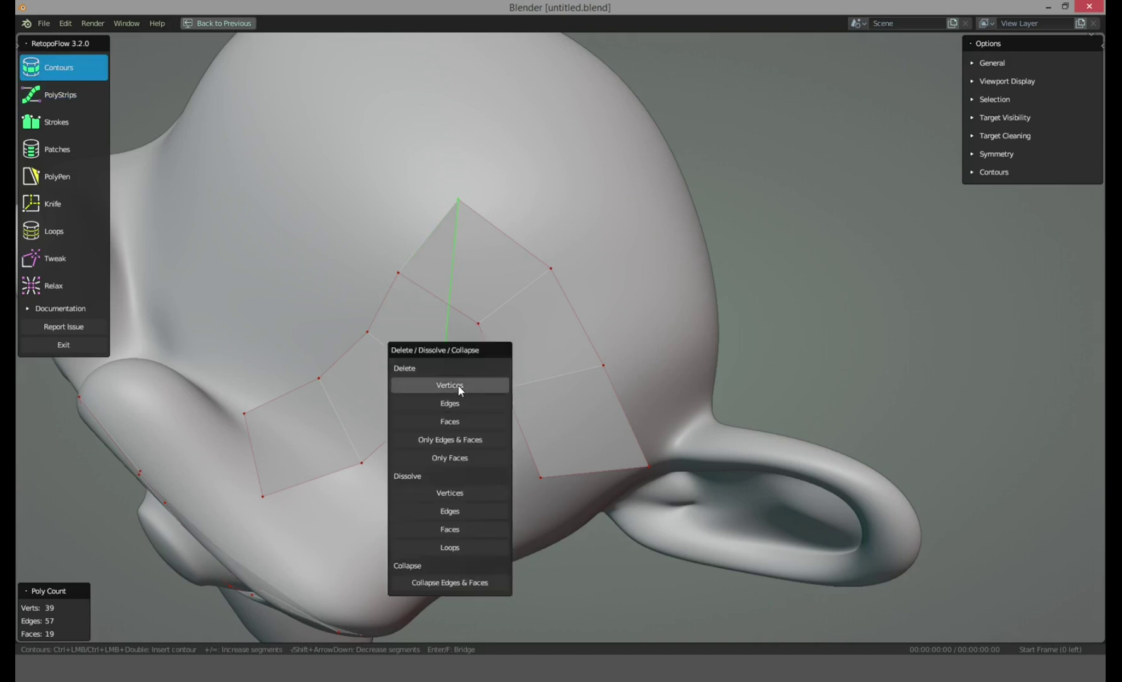
left_click(461, 388)
key("ctrl+z")
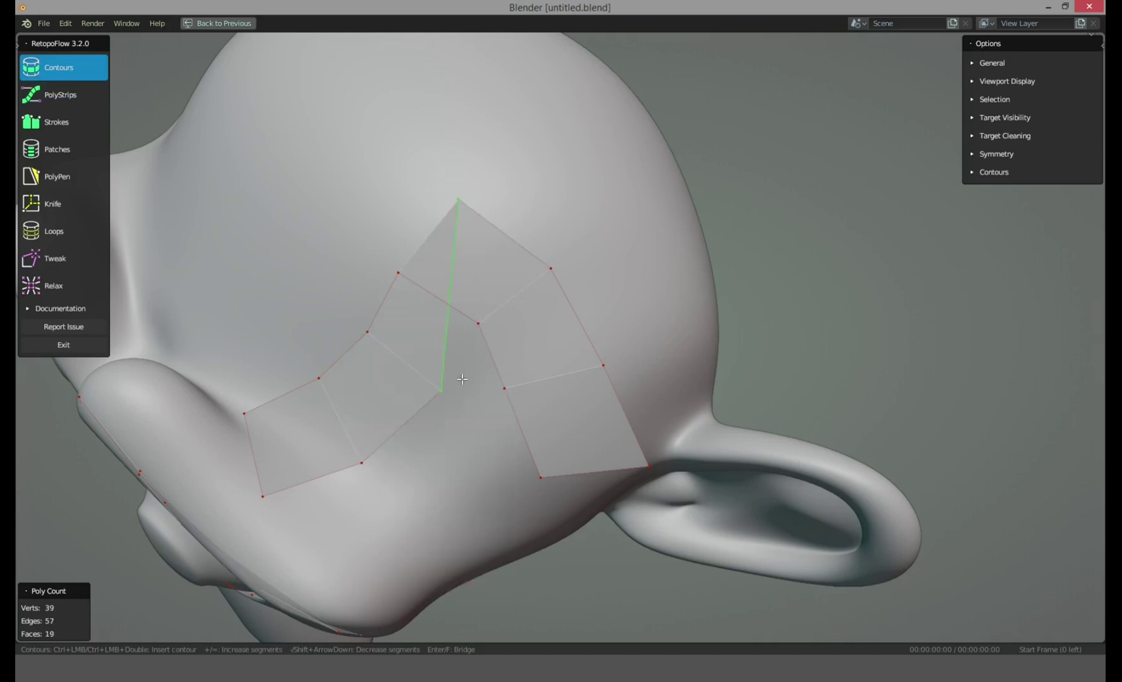
key("x")
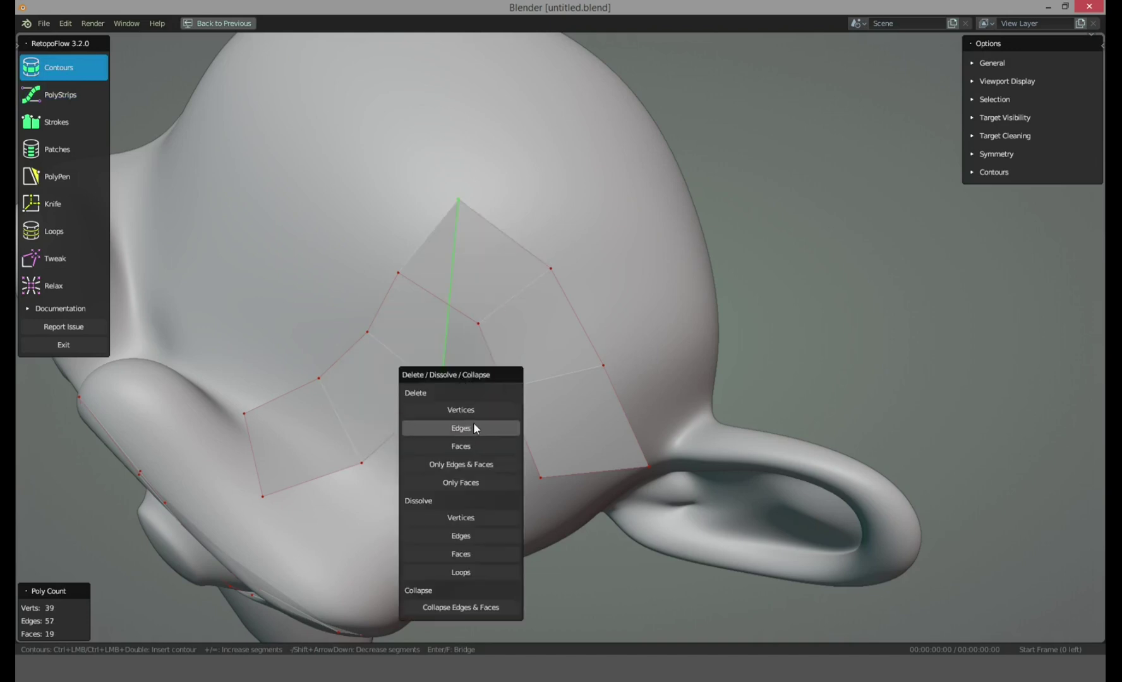
left_click(475, 428)
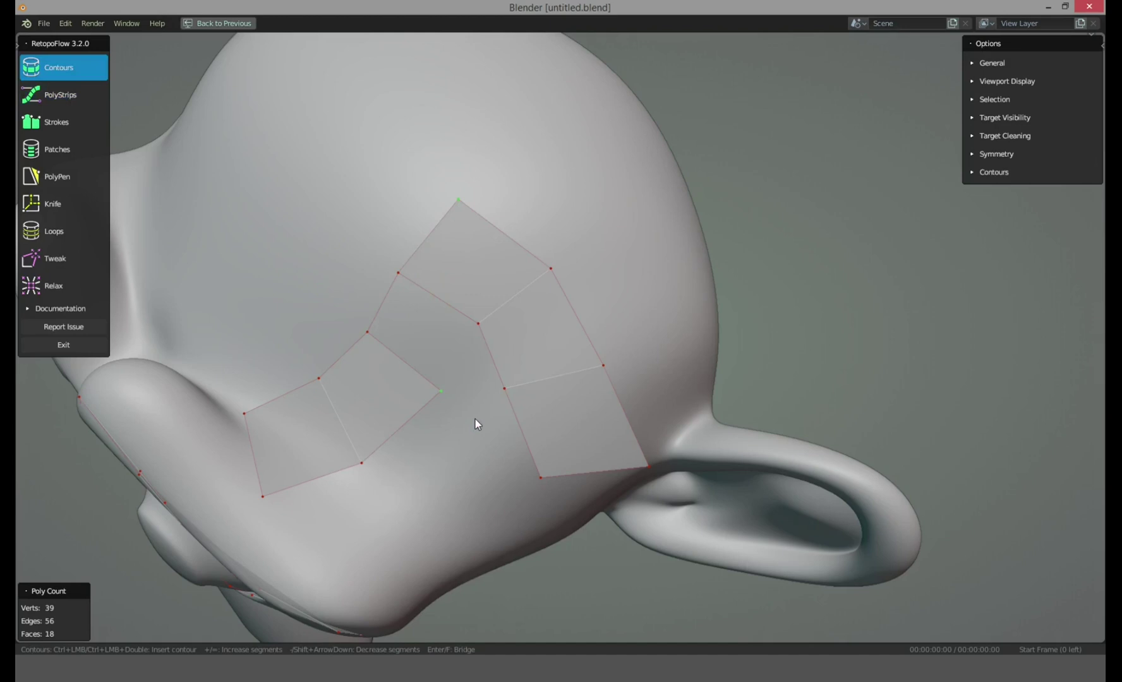
Fill the gap beside the bend of the temple strip with a 1x1 quad using the Patches tool
left_click(471, 330)
key("3")
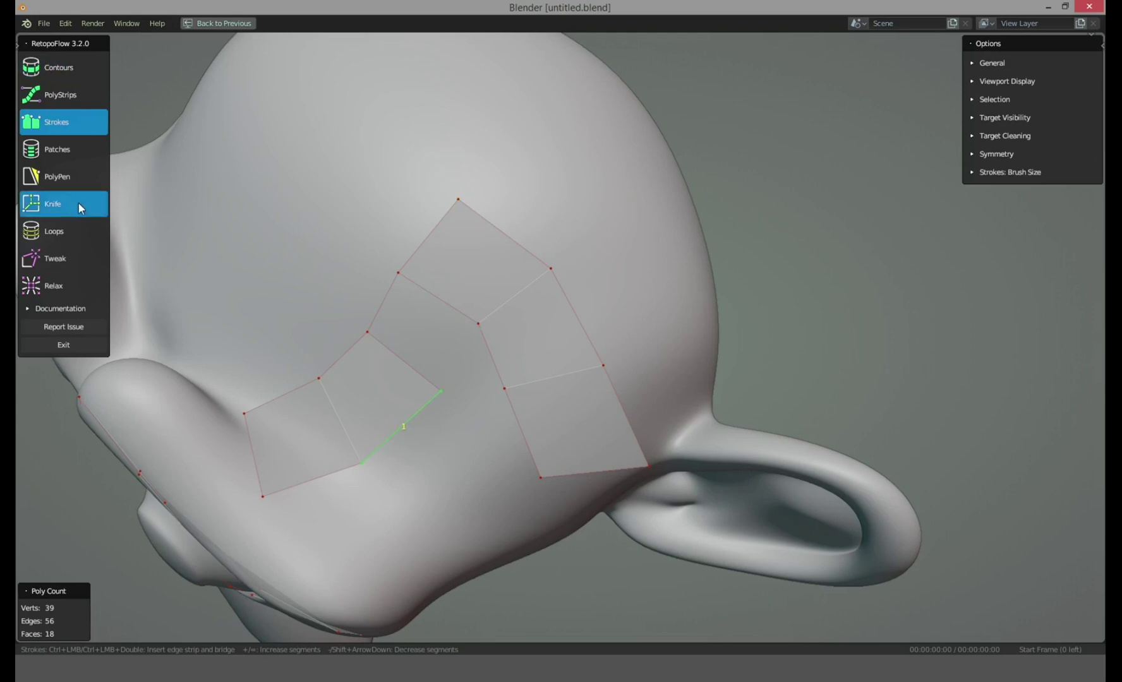
left_click(78, 204)
left_click(440, 391)
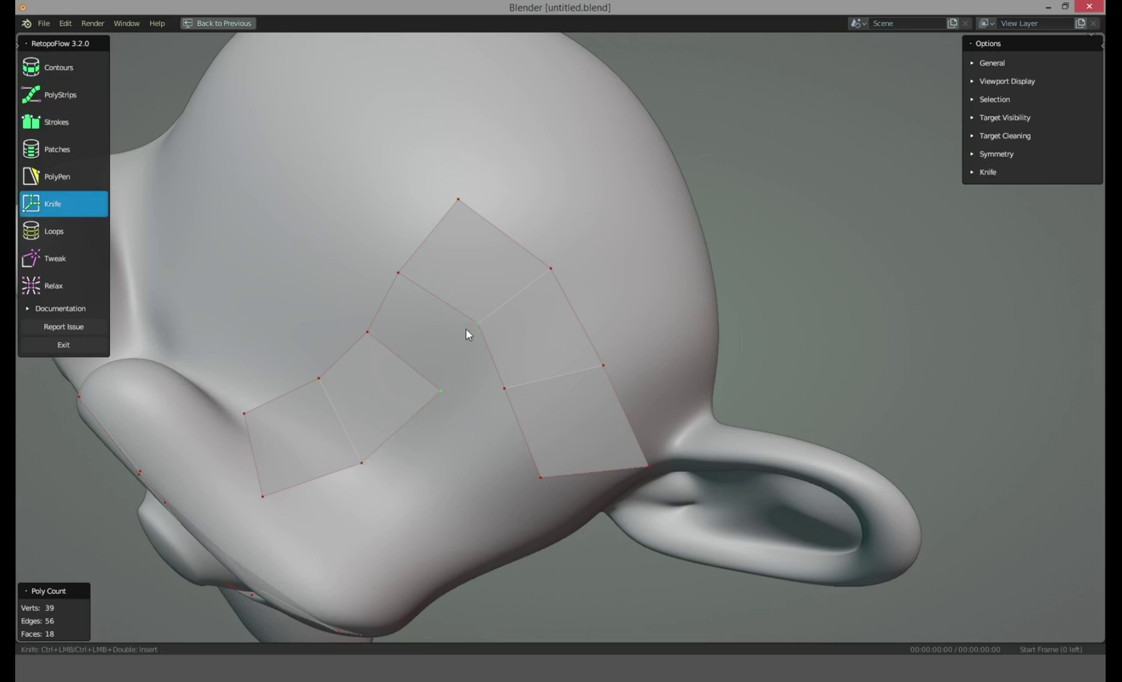
mouse_move(467, 335)
middle_mouse_down()
mouse_move(468, 357)
mouse_move(553, 328)
mouse_move(474, 339)
mouse_move(466, 318)
middle_mouse_up()
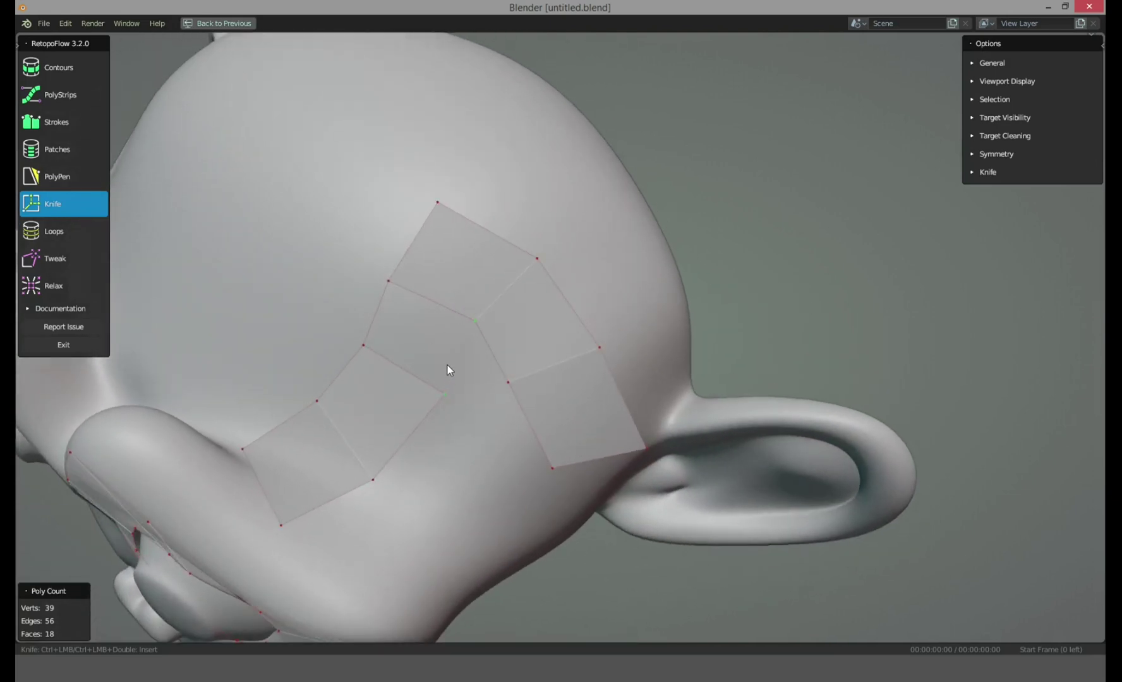
middle_click_drag(448, 349, 475, 295)
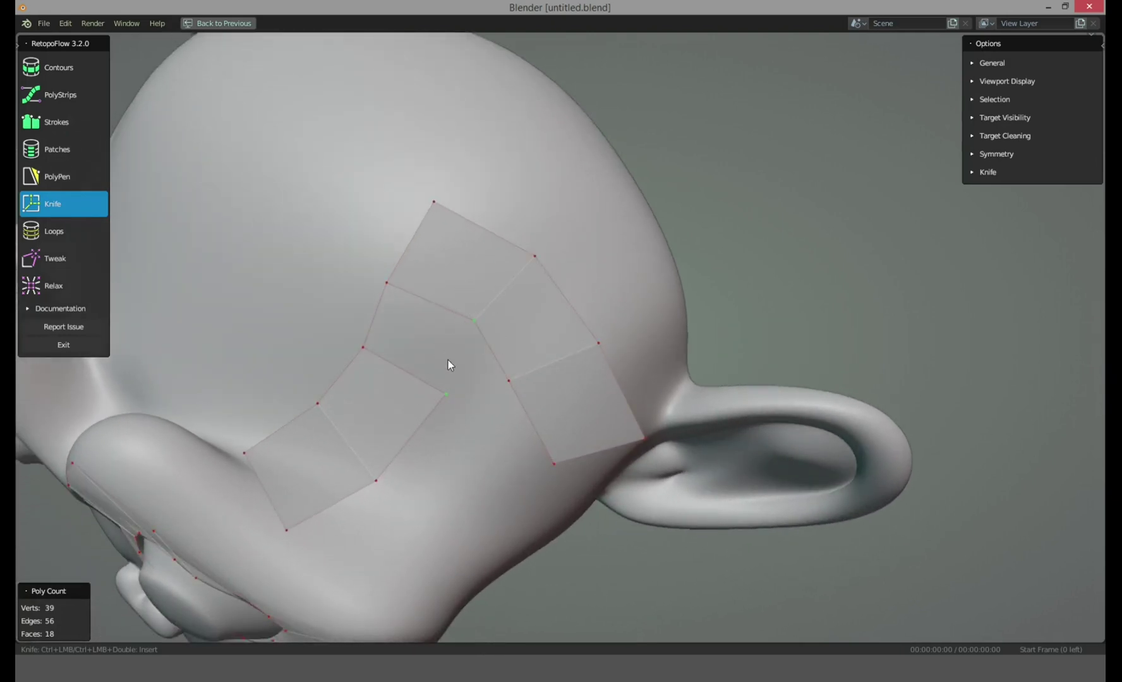
left_click(387, 284)
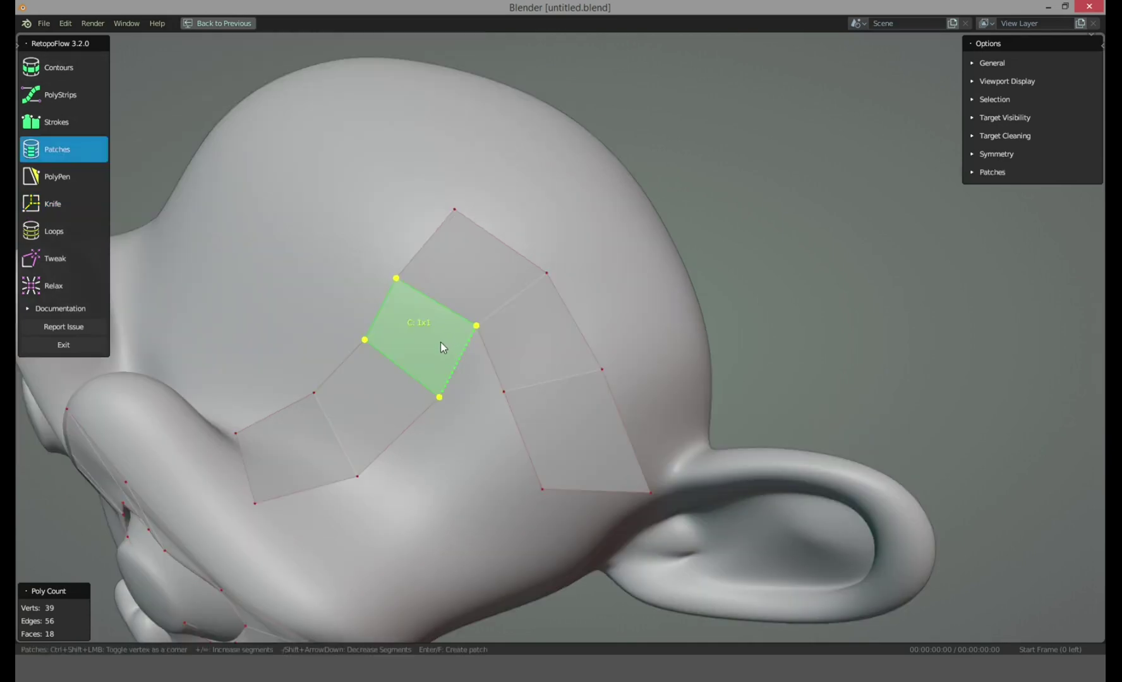
key("Return")
middle_click_drag(434, 350, 396, 243)
left_click(431, 323)
Try cutting the brow-end quad of the strip lengthwise with the RetopoFlow Knife, and undo the cuts
left_click(62, 205)
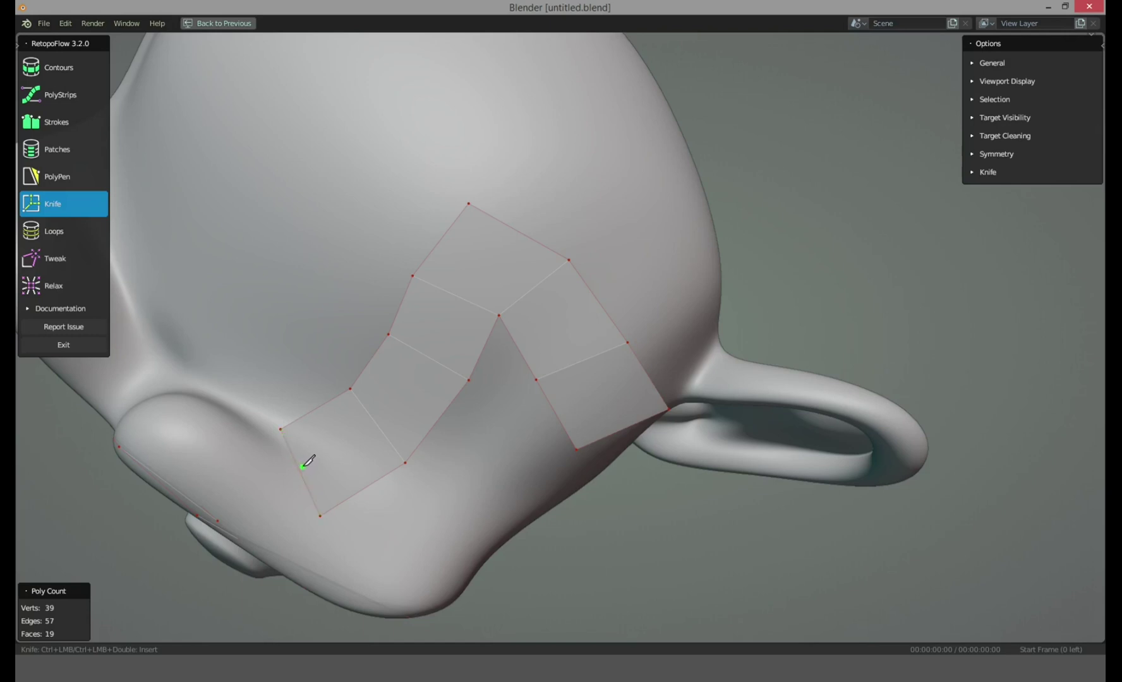
middle_click_drag(320, 446, 359, 444)
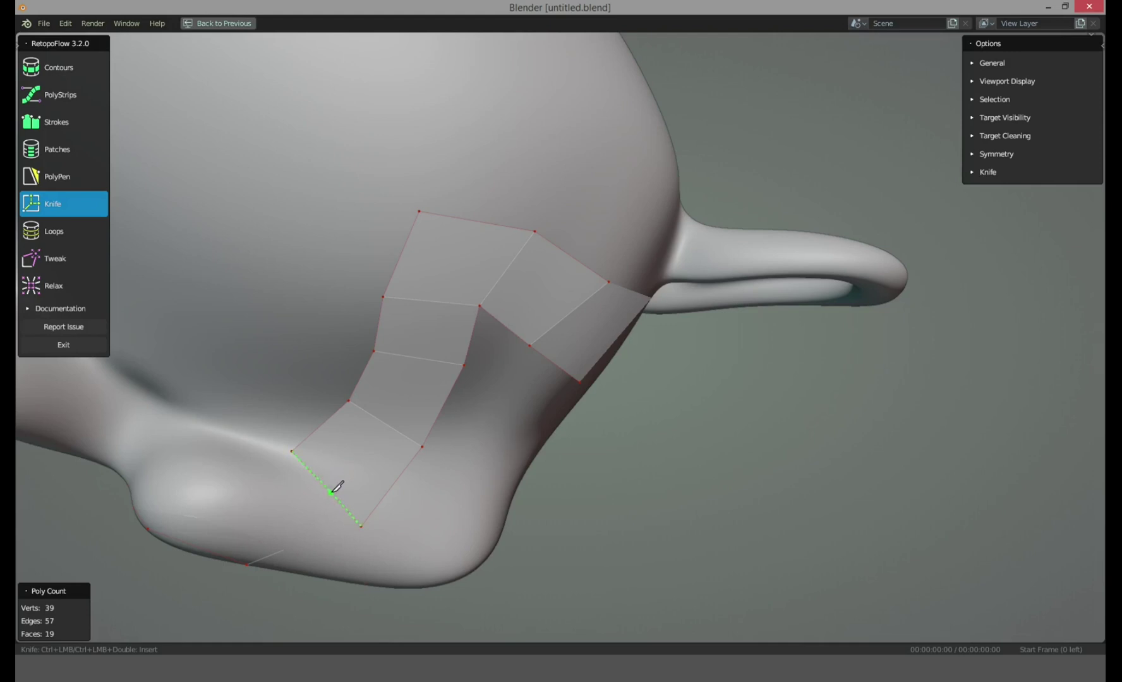
left_click_drag(331, 492, 371, 442)
key("ctrl+z")
left_click_drag(329, 488, 380, 430)
key("ctrl+z")
Try a Knife cut along the middle of the three brow-side quads and across the bend, undoing the last cut
left_click(330, 487)
left_click(386, 424)
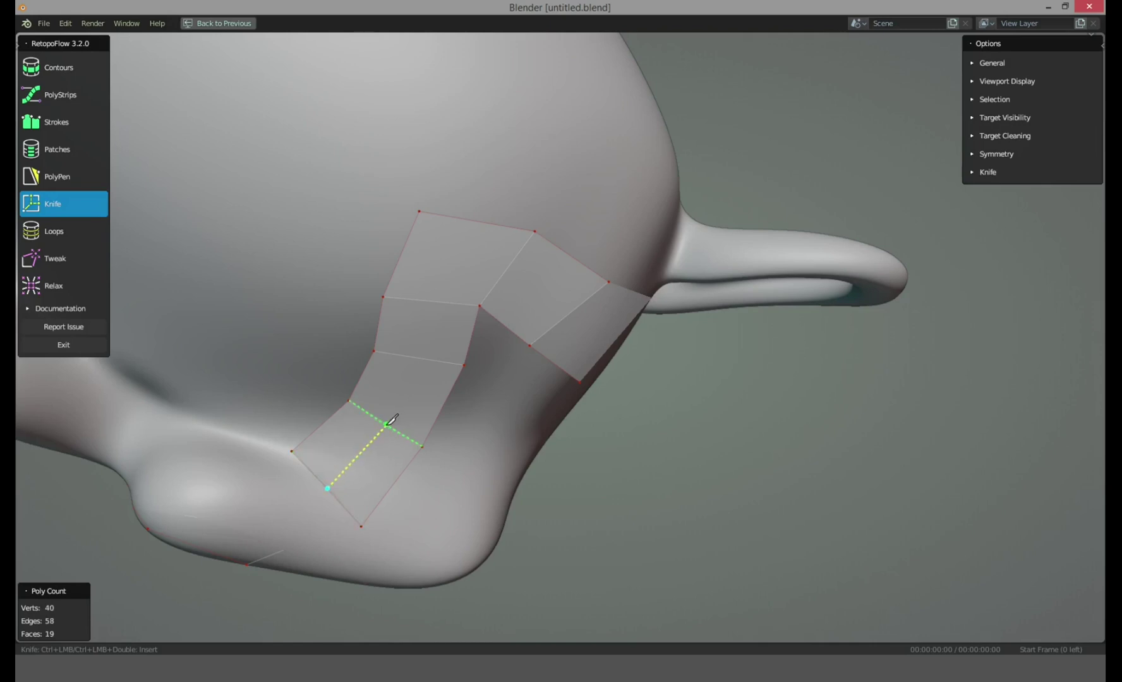
left_click(414, 357)
left_click(428, 302)
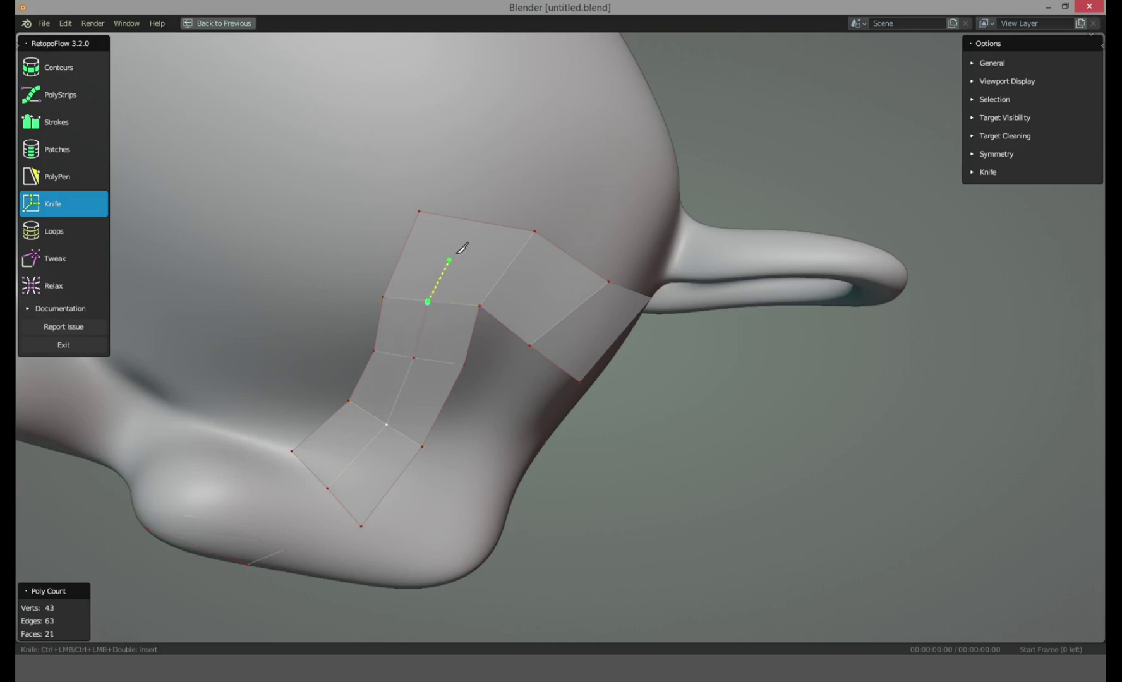
left_click(521, 270)
key("ctrl+z")
Try continuing the Knife cut through the corner quad and down the ear-side leg of the strip
left_click(449, 251)
left_click(512, 271)
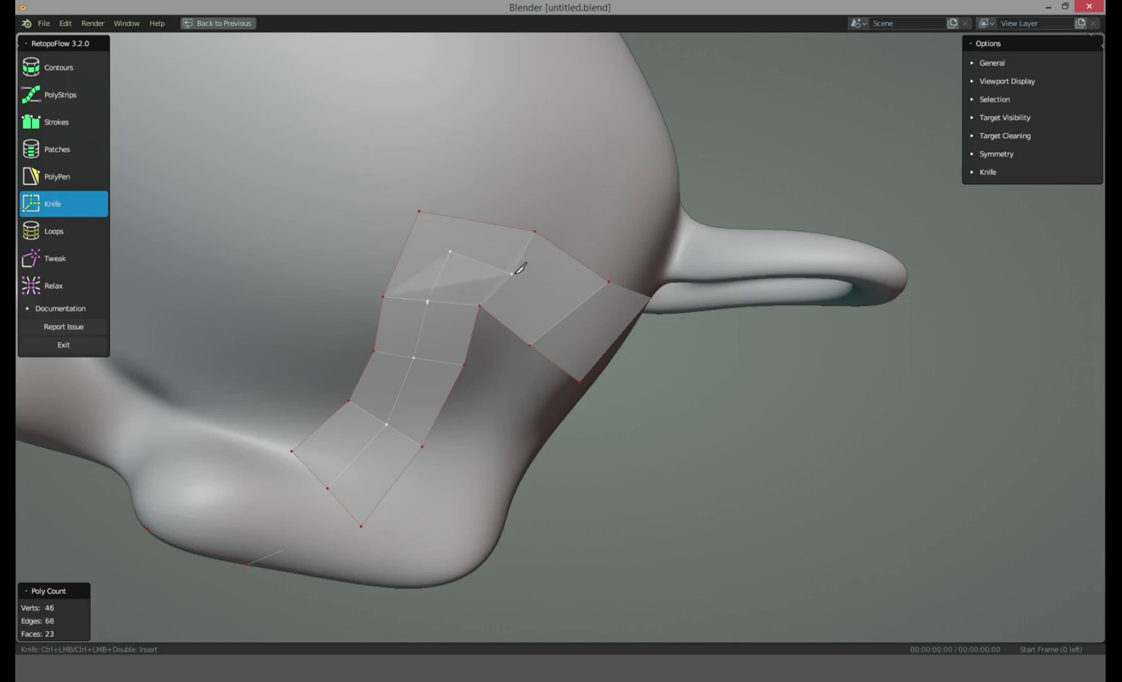
key("ctrl+z")
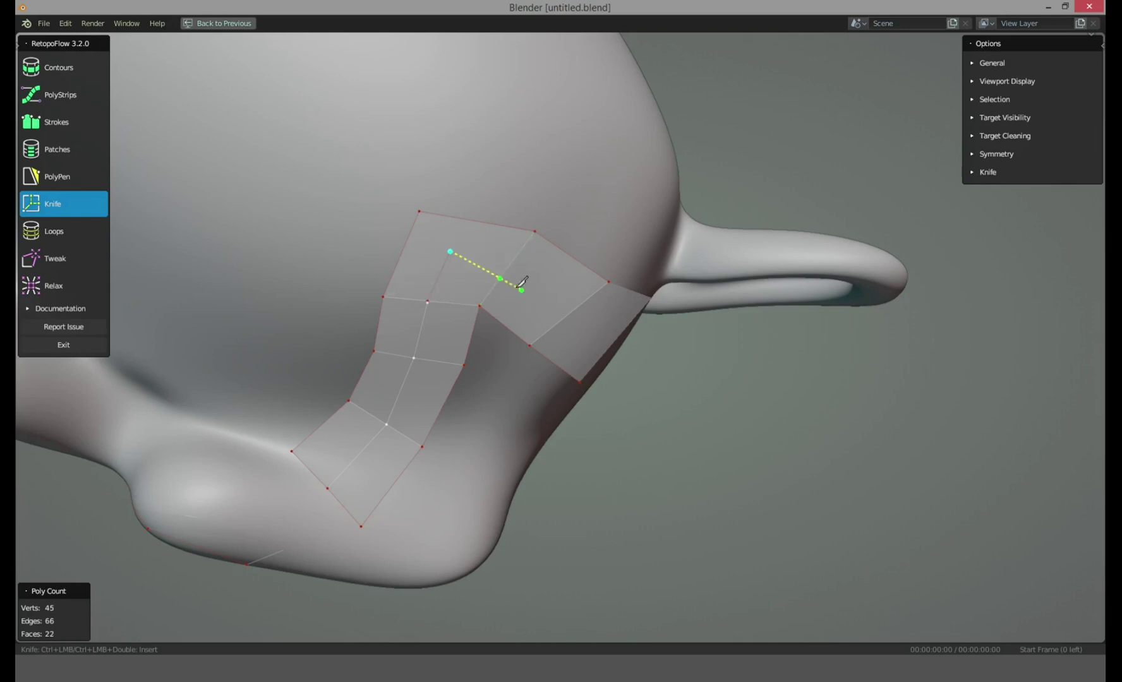
left_click(419, 211)
left_click(506, 270)
left_click(570, 313)
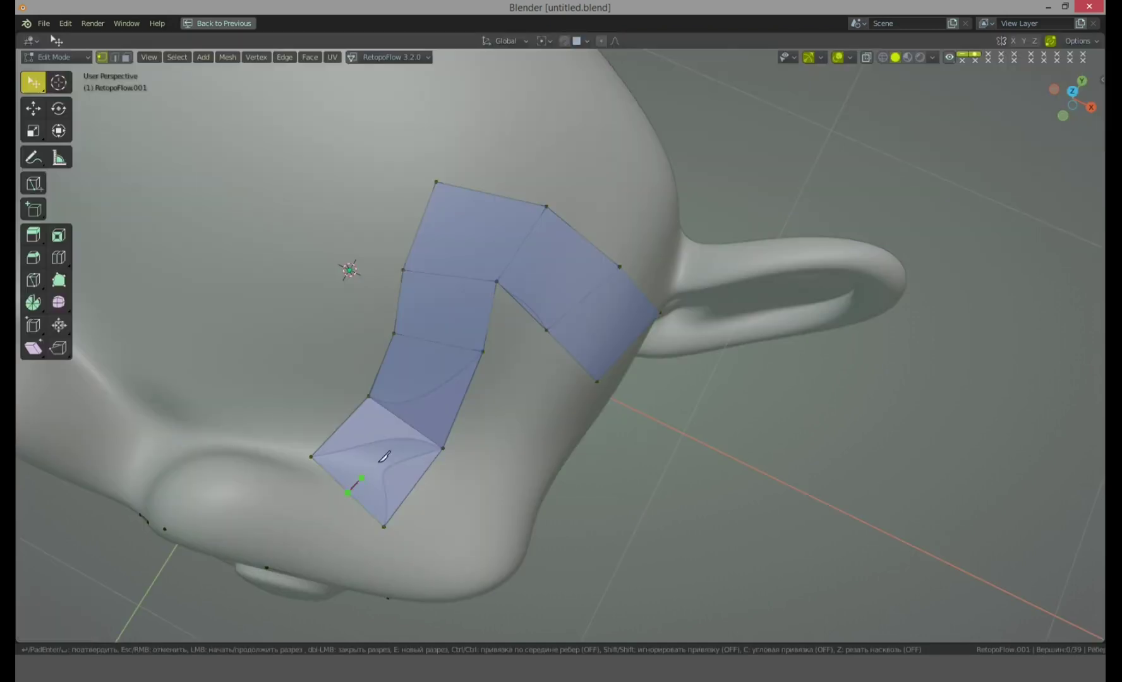
Cut the whole temple strip lengthwise down its middle, from the brow end to the ear end, with Blender's own Knife
left_click(348, 492)
left_click(521, 245)
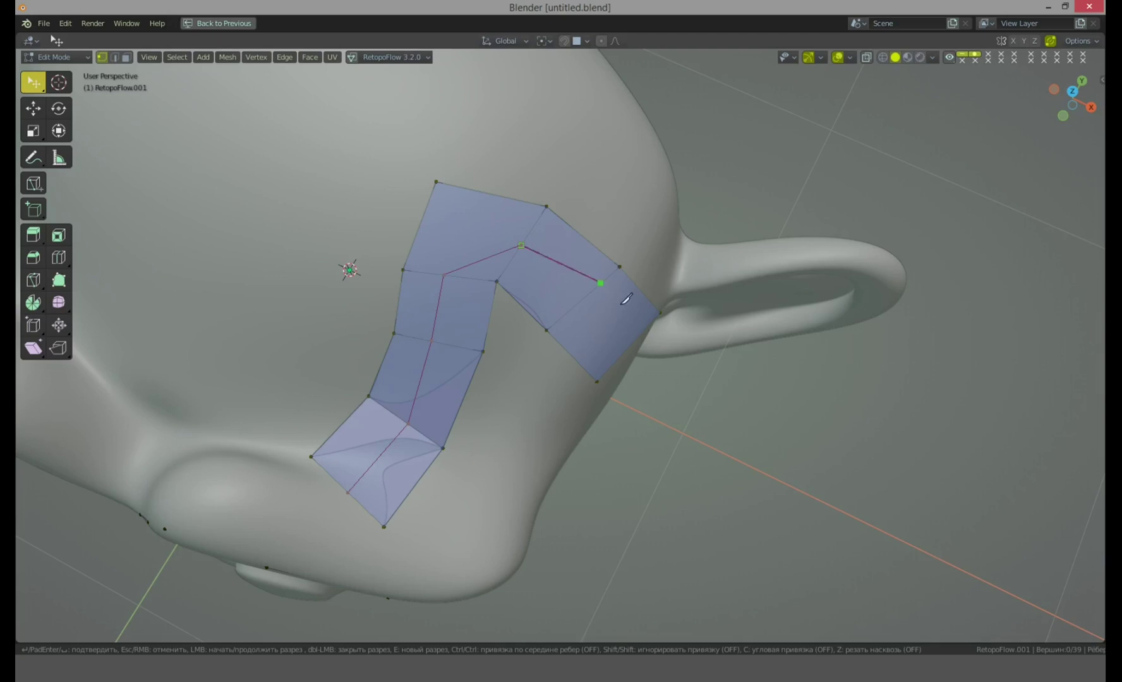
left_click(653, 376)
key("Return")
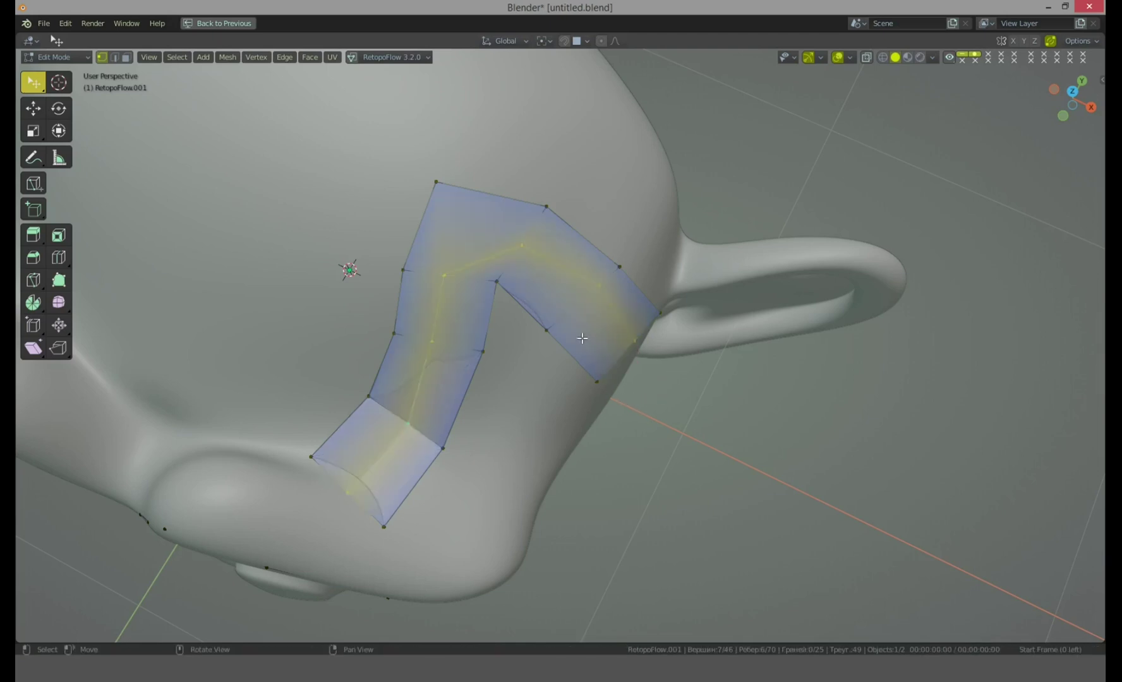
Subdivide the centre-line edge that crosses the corner quad of the strip with one cut
middle_click_drag(582, 331, 526, 330)
key("2")
left_click(478, 278)
key("alt+s")
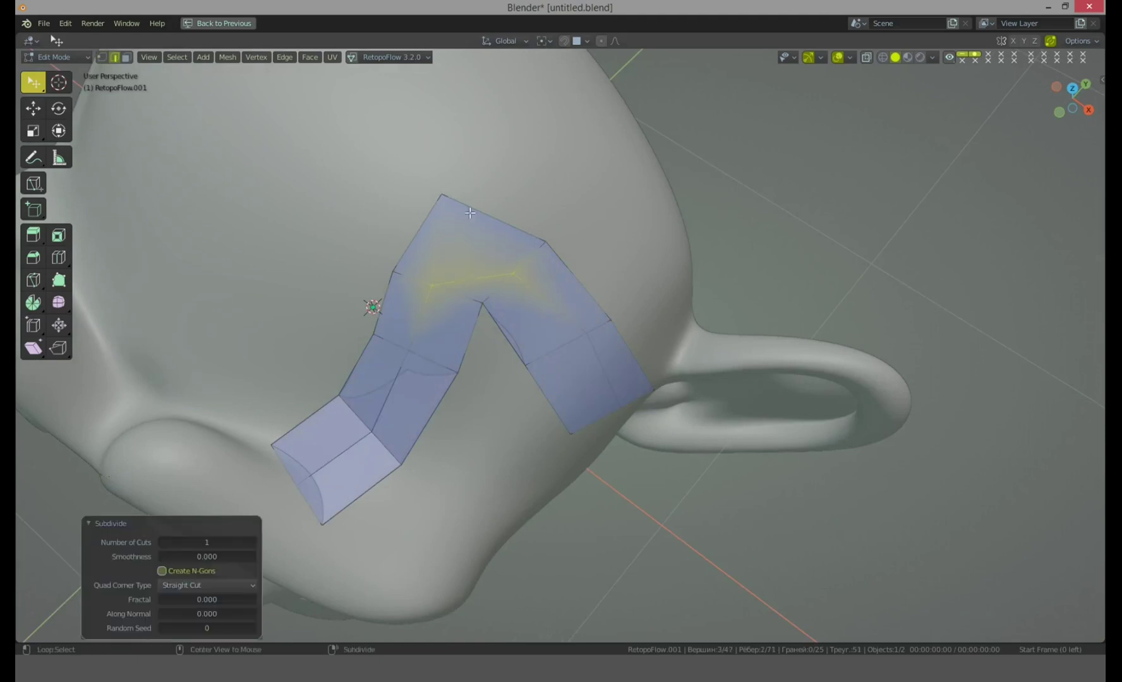
Move the new centre vertex towards the outer corner of the bend and connect it to the corner vertex
key("1")
left_click_drag(478, 278, 462, 252)
left_click(462, 251)
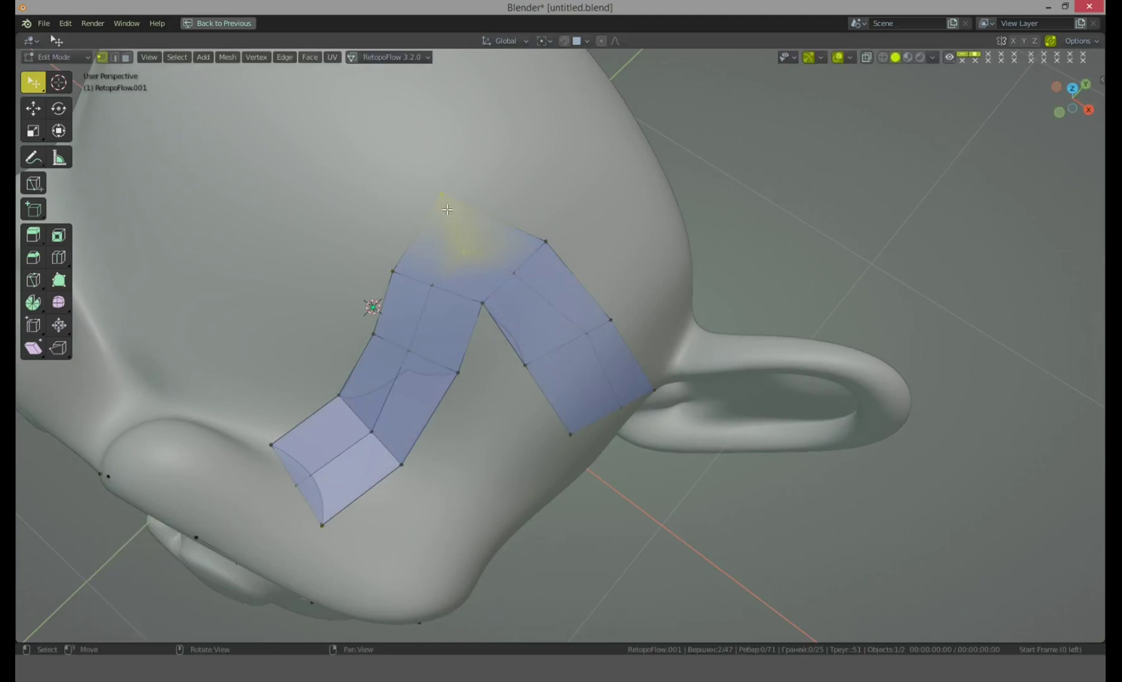
middle_click_drag(448, 226, 545, 355)
Extrude a vertex from the ear-side leg into the gap inside the bend, join it to the brow-side leg and fill the quad
key("e")
left_click(496, 404)
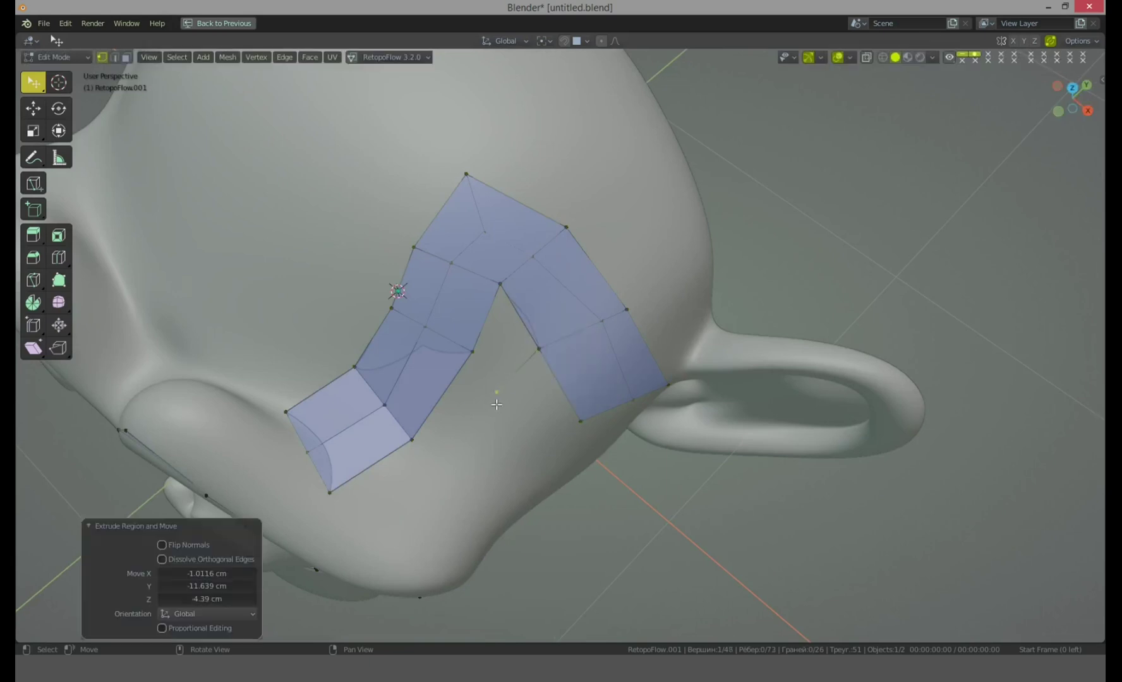
left_click(477, 357, "shift")
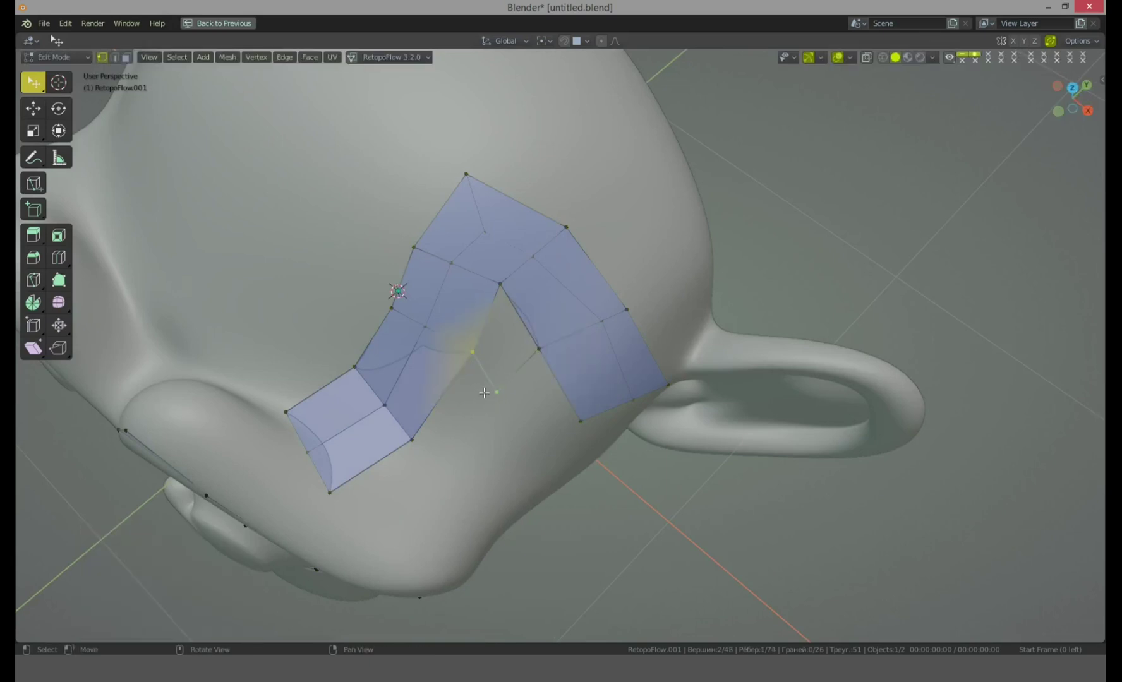
middle_click_drag(483, 393, 499, 344)
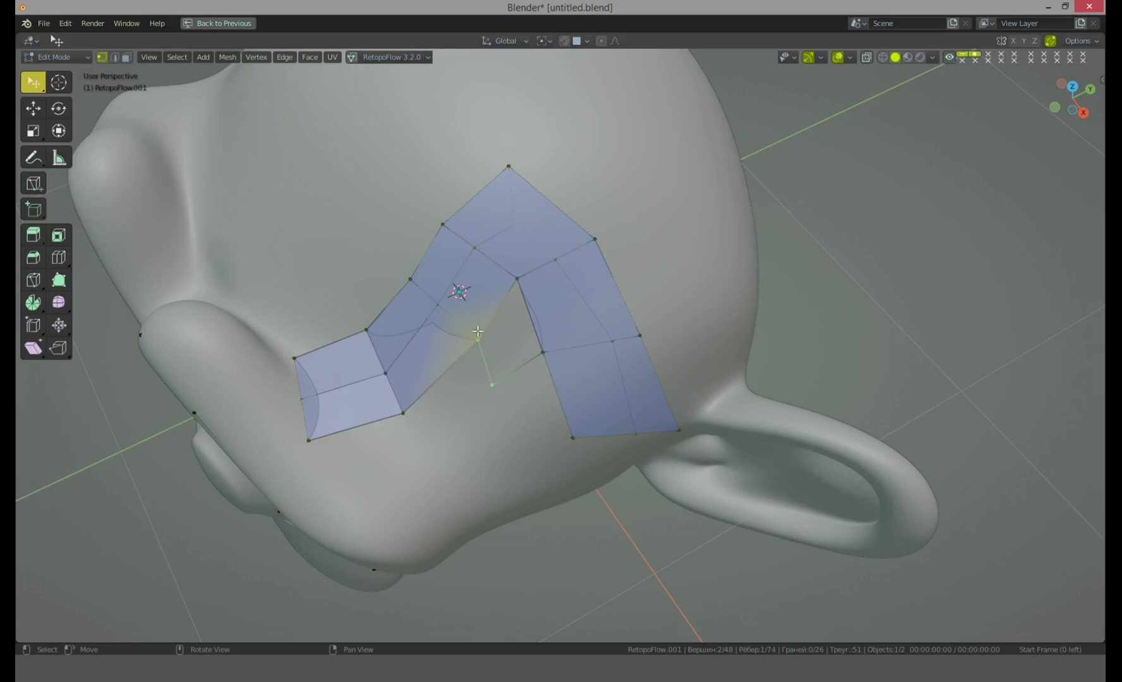
key("f")
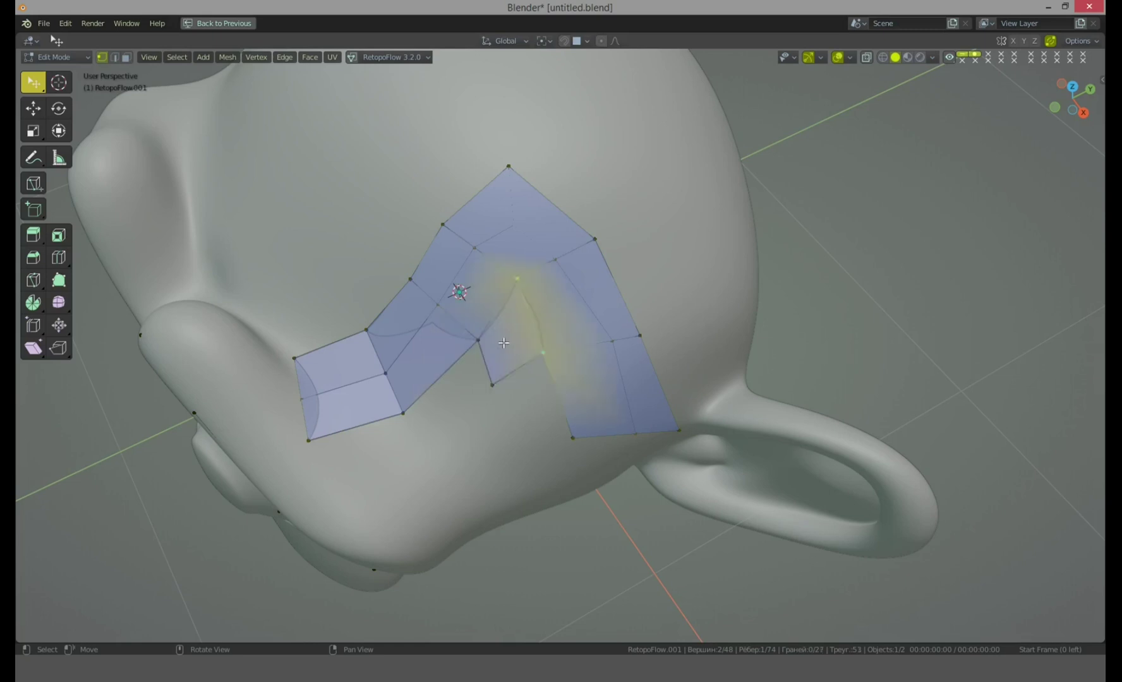
Undo the last fill in the gap inside the bend and refill the quad from its four corner vertices
key("ctrl+z")
middle_click_drag(499, 352, 531, 346, "shift")
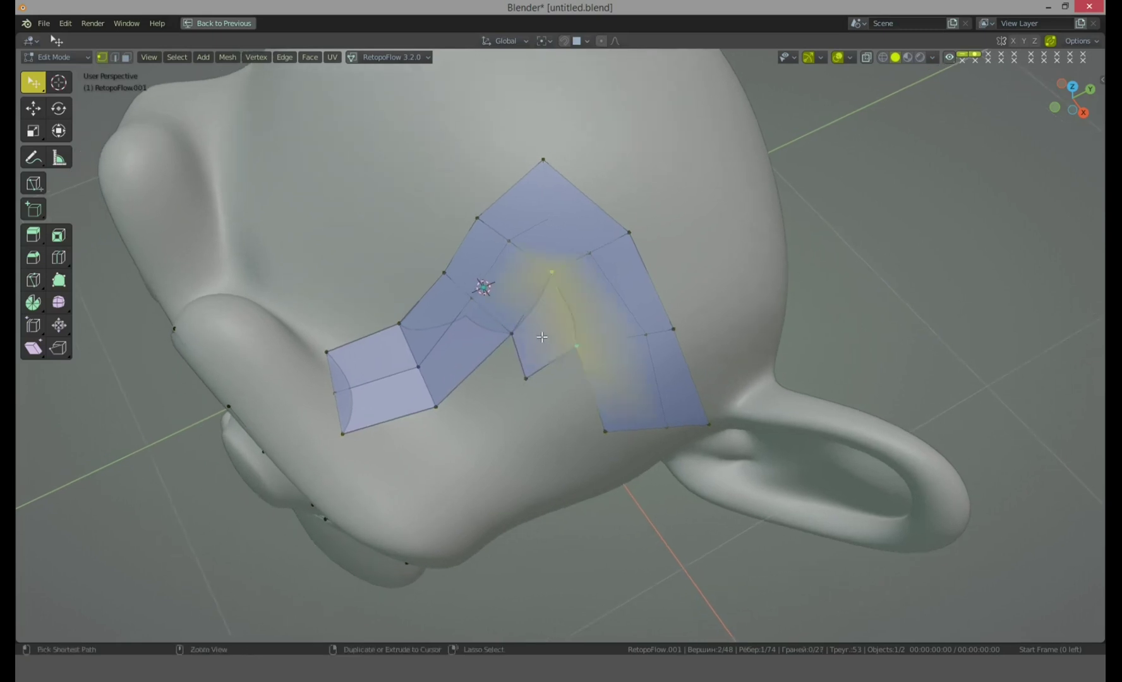
left_click(562, 318, "shift")
left_click(557, 273, "shift")
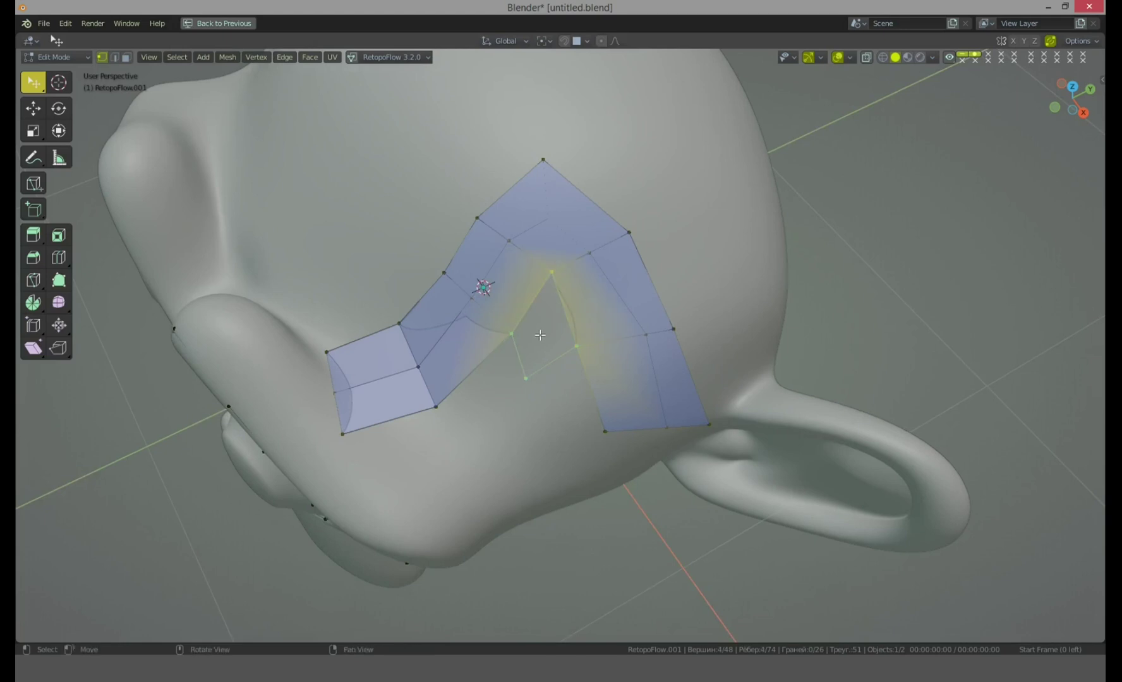
key("f")
key("alt+a")
middle_click_drag(535, 346, 581, 343)
left_click_drag(523, 340, 515, 344)
middle_click_drag(516, 344, 456, 369)
left_click(541, 384)
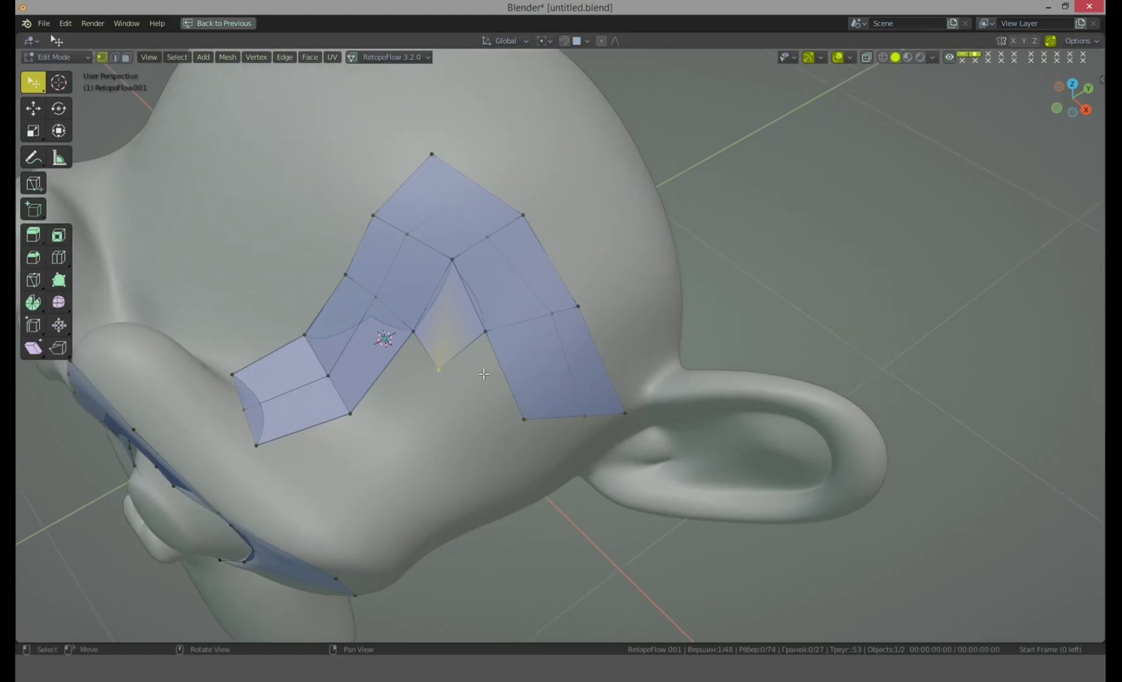
Connect the inner end corner of the ear-side leg to the nearest centre-line vertex with an edge across the quad
left_click(517, 394)
left_click(549, 348, "shift")
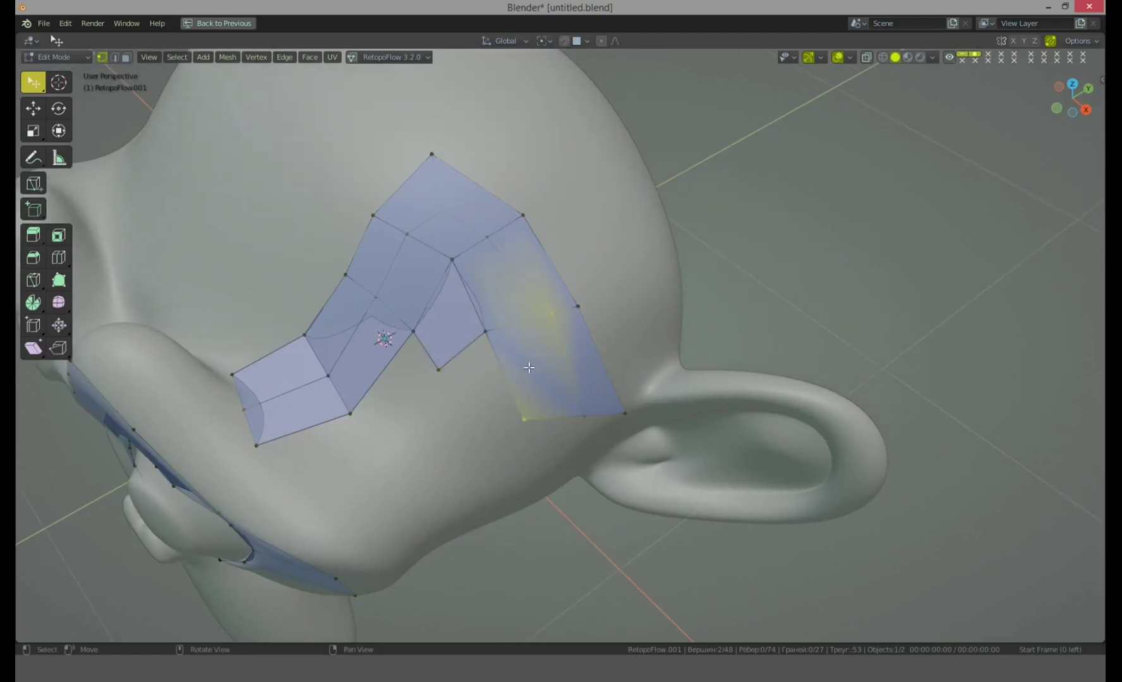
key("j")
right_click_drag(553, 358, 472, 376)
middle_click_drag(471, 376, 442, 387)
key("alt+a")
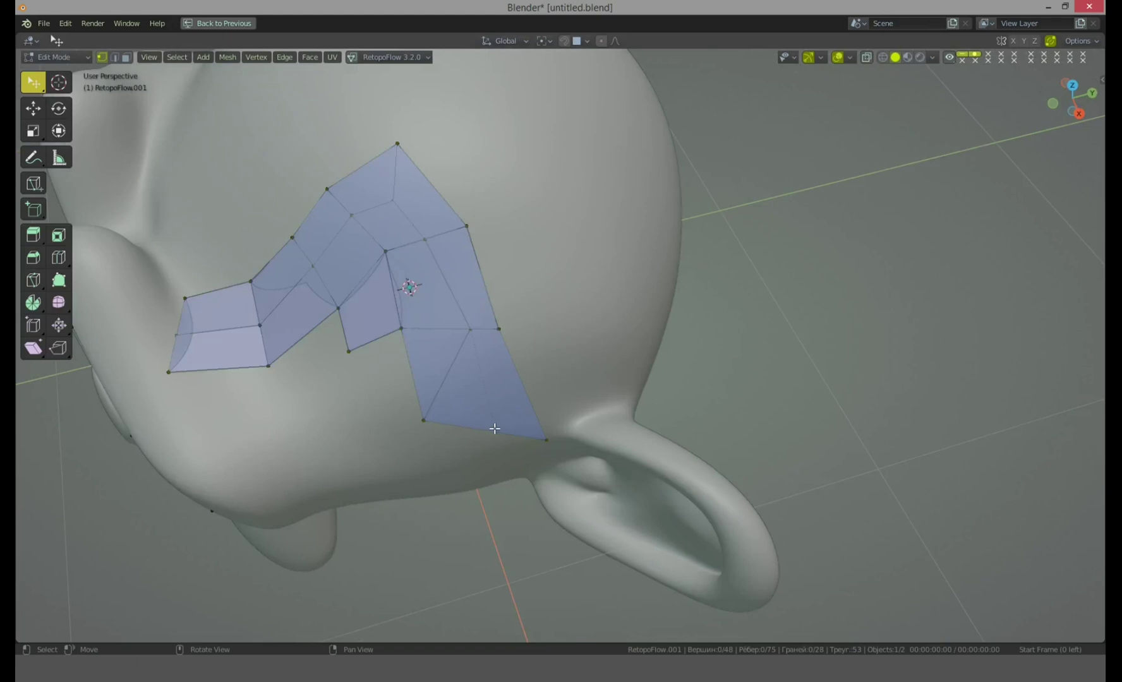
Undo the diagonal edge in the ear-side end quad
middle_click_drag(494, 428, 436, 353)
key("ctrl+z")
key("ctrl+z")
key("ctrl+z")
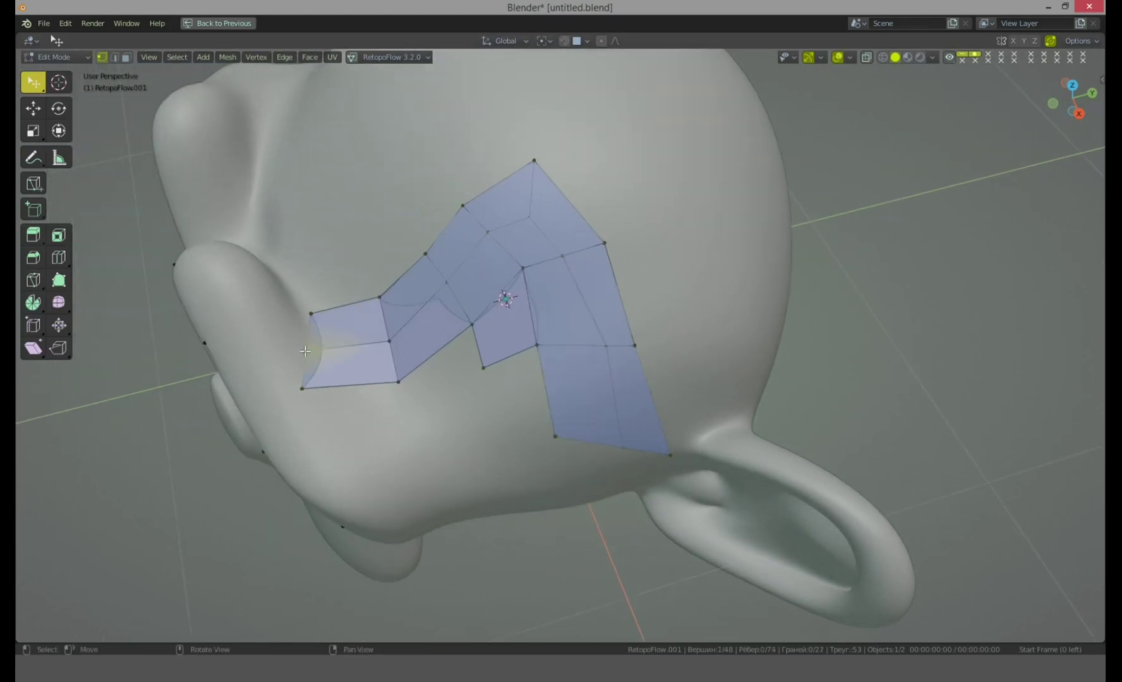
Extrude the inner border of the brow-side leg, from the gap quad to the brow end, downwards into two new quads
middle_click_drag(370, 340, 393, 402)
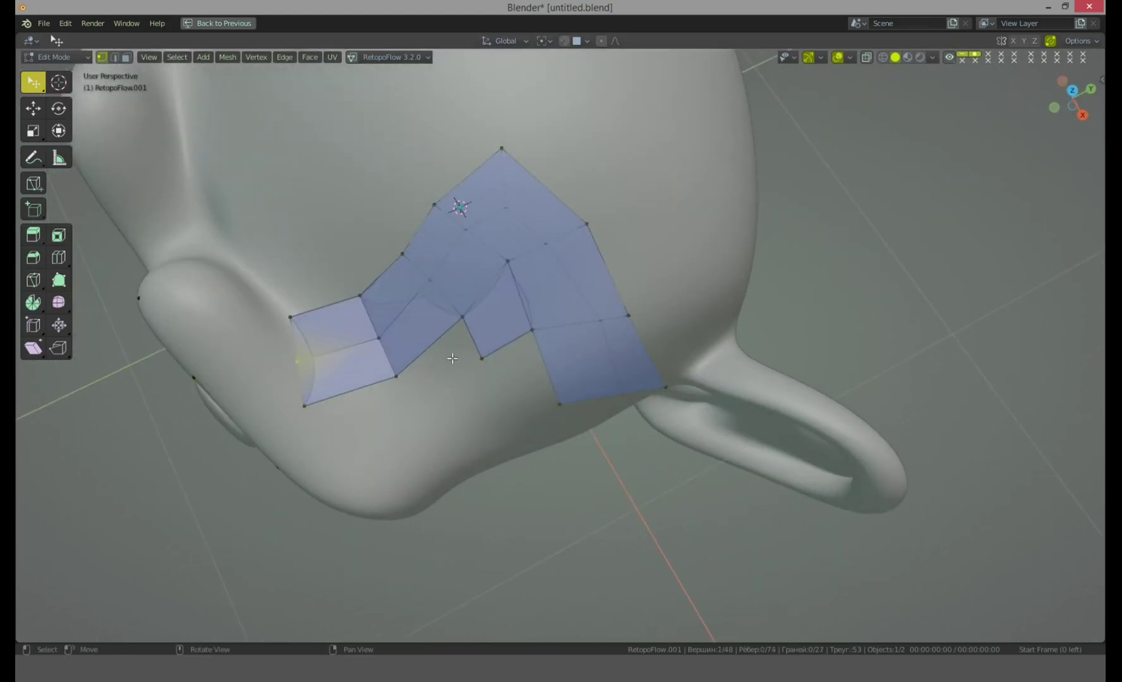
left_click(460, 320)
left_click(336, 400, "ctrl")
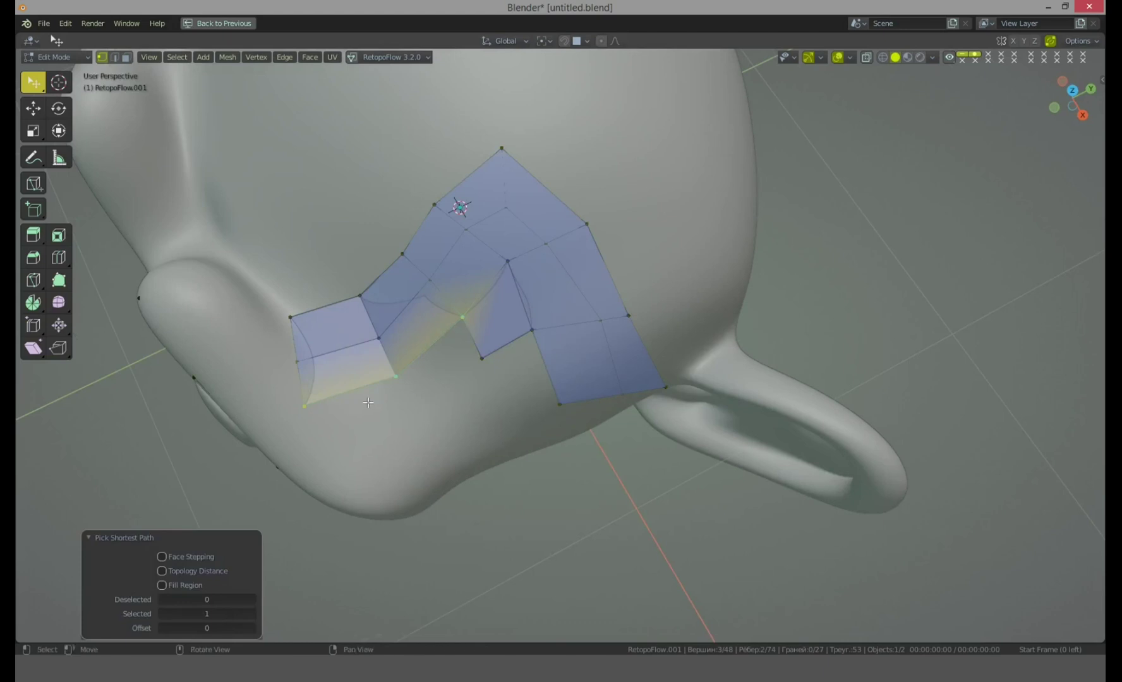
key("e")
left_click(395, 494)
Try to connect the extruded row's ear-side corner to the outer brow-end corner of the strip, and undo the resulting cut
left_click(481, 420)
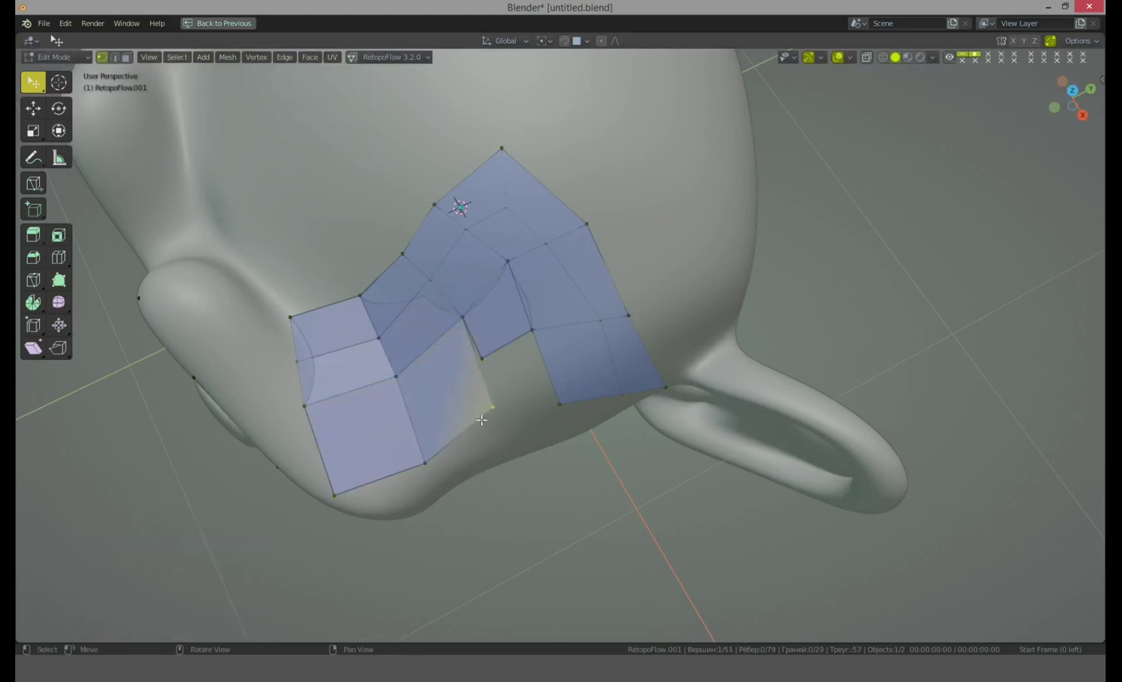
left_click(304, 318, "shift")
key("j")
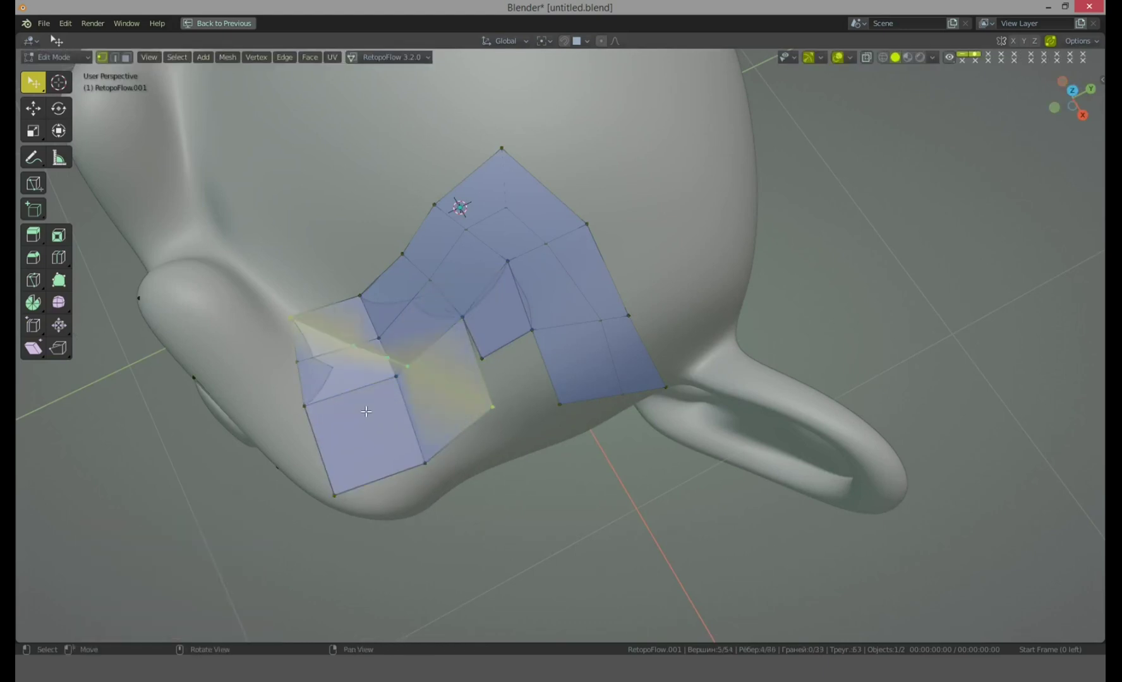
middle_click_drag(381, 405, 431, 336)
key("ctrl+z")
key("ctrl+z")
key("ctrl+z")
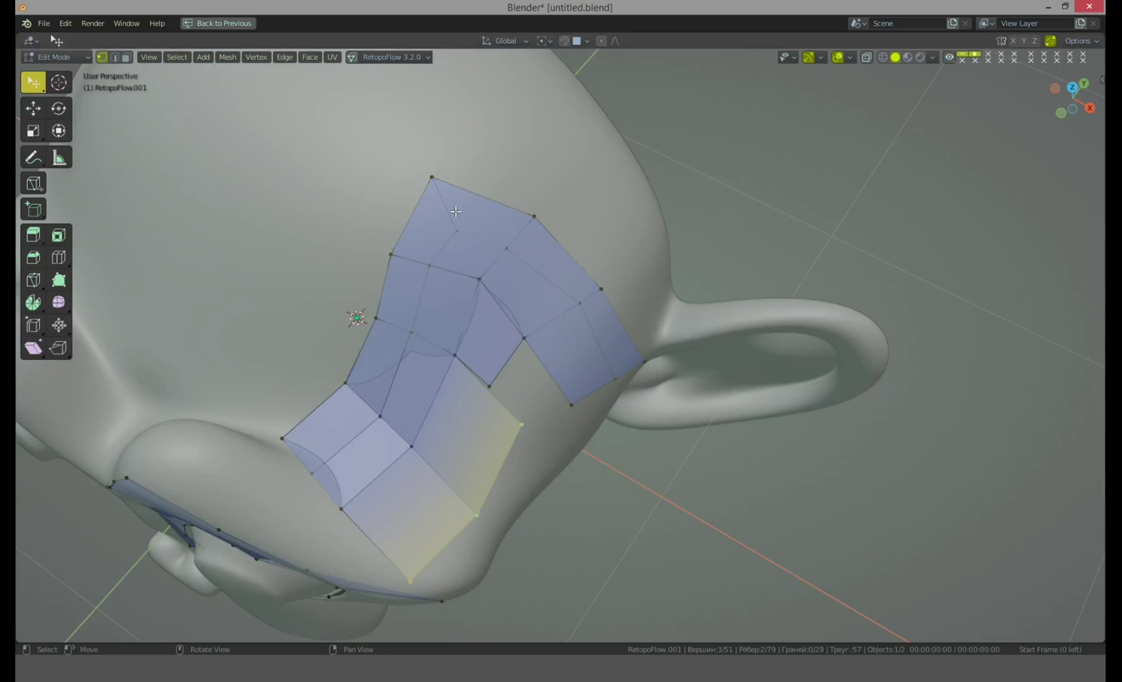
Start RetopoFlow and smooth the temple strip with Relax, brushing over the bend and both legs
left_click(386, 57)
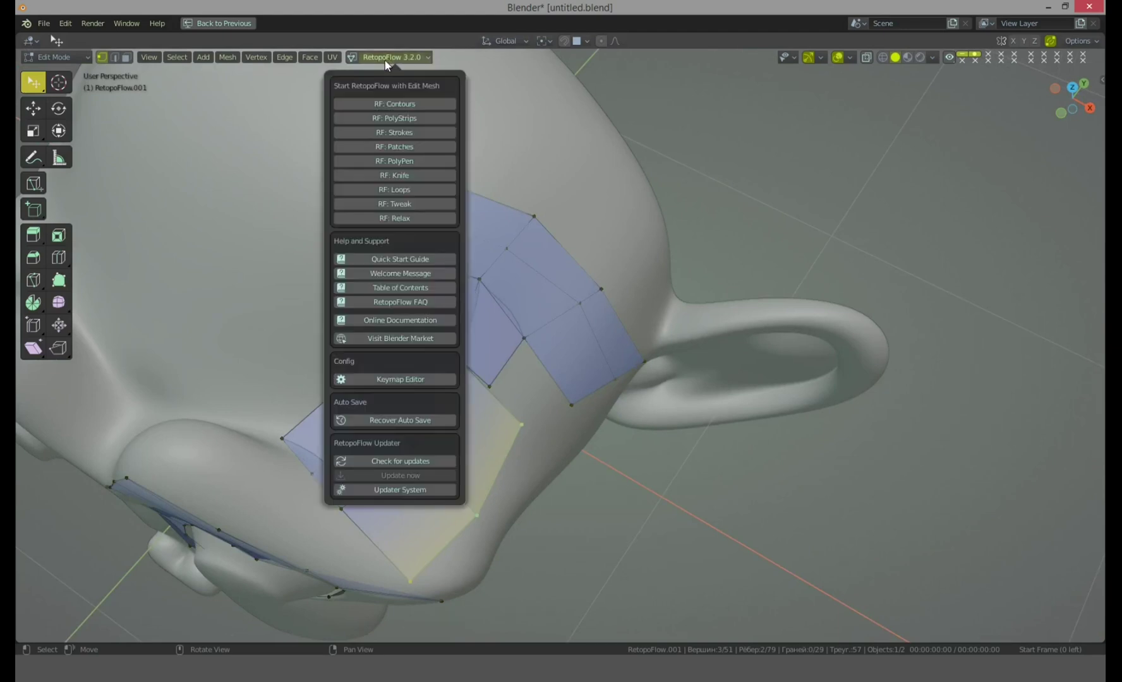
left_click(401, 105)
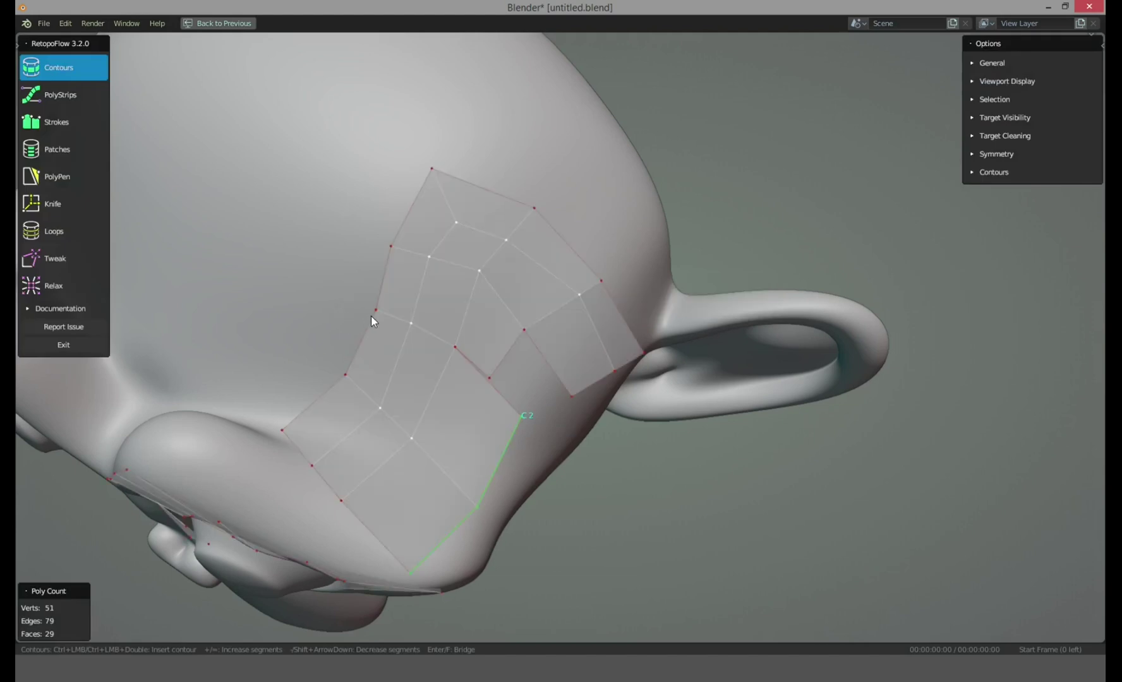
left_click(71, 292)
mouse_move(446, 270)
left_mouse_down()
mouse_move(463, 278)
mouse_move(415, 252)
mouse_move(425, 243)
mouse_move(333, 406)
mouse_move(495, 243)
mouse_move(603, 353)
left_mouse_up()
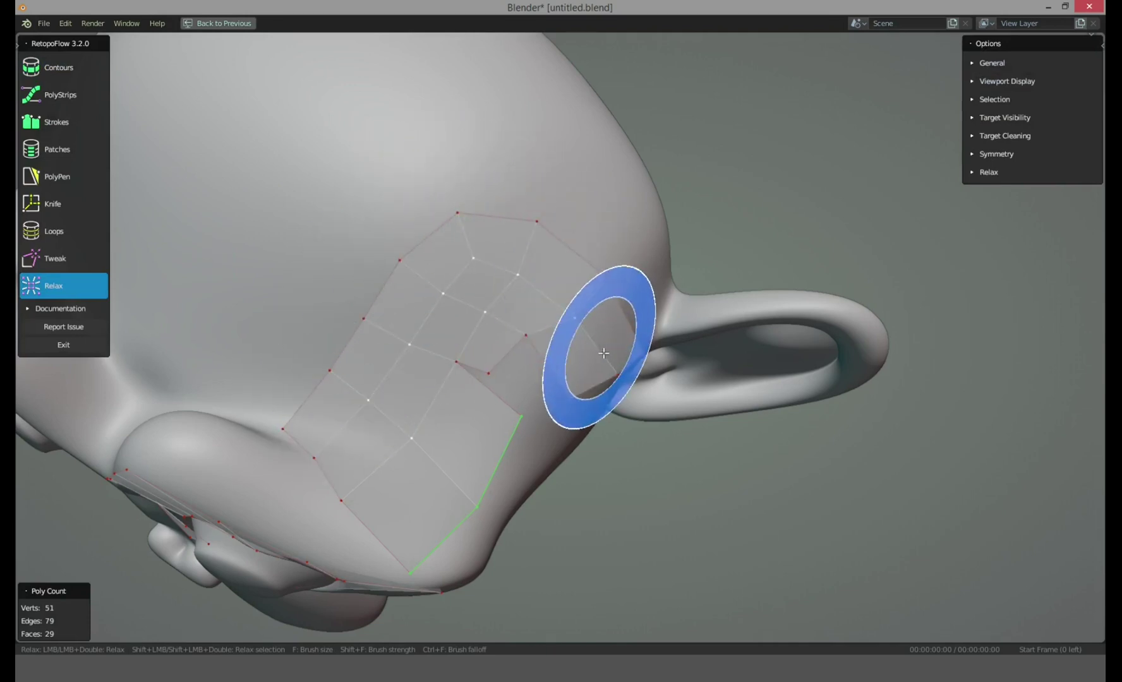
mouse_move(603, 353)
middle_mouse_down()
mouse_move(456, 250)
mouse_move(576, 355)
middle_mouse_up()
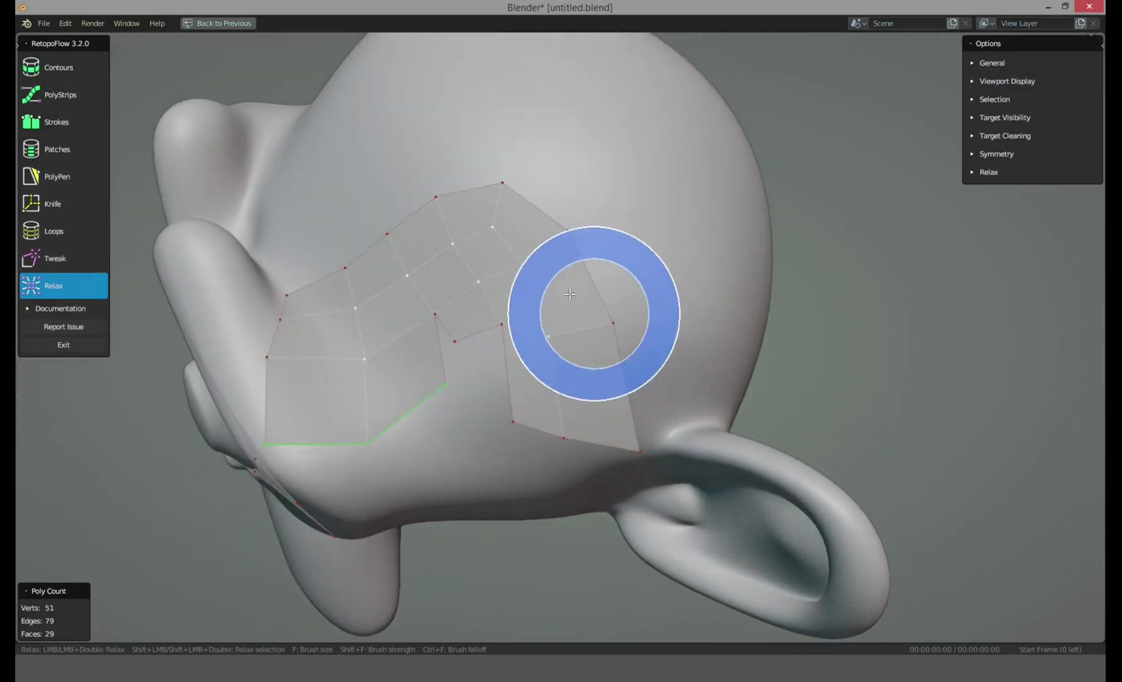
mouse_move(570, 294)
left_mouse_down()
mouse_move(506, 200)
mouse_move(371, 275)
mouse_move(348, 320)
left_mouse_up()
mouse_move(348, 320)
middle_mouse_down()
mouse_move(507, 338)
mouse_move(451, 350)
mouse_move(238, 325)
mouse_move(384, 402)
middle_mouse_up()
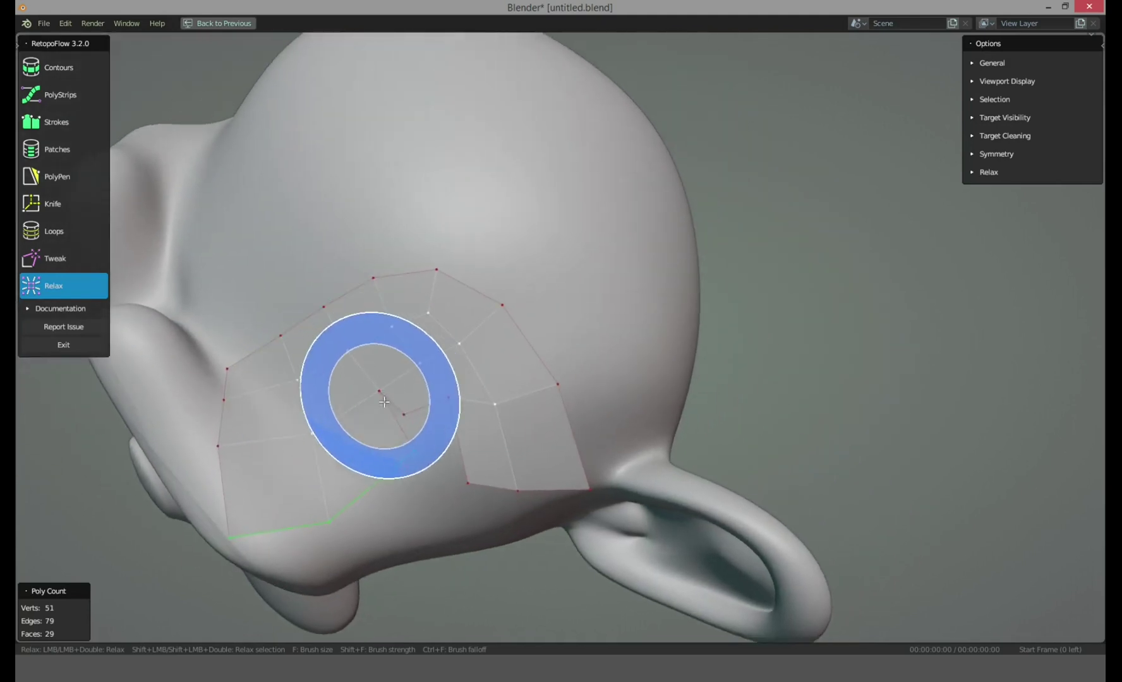
mouse_move(384, 401)
left_mouse_down()
mouse_move(468, 342)
mouse_move(439, 264)
mouse_move(451, 300)
mouse_move(439, 313)
mouse_move(340, 333)
mouse_move(453, 324)
left_mouse_up()
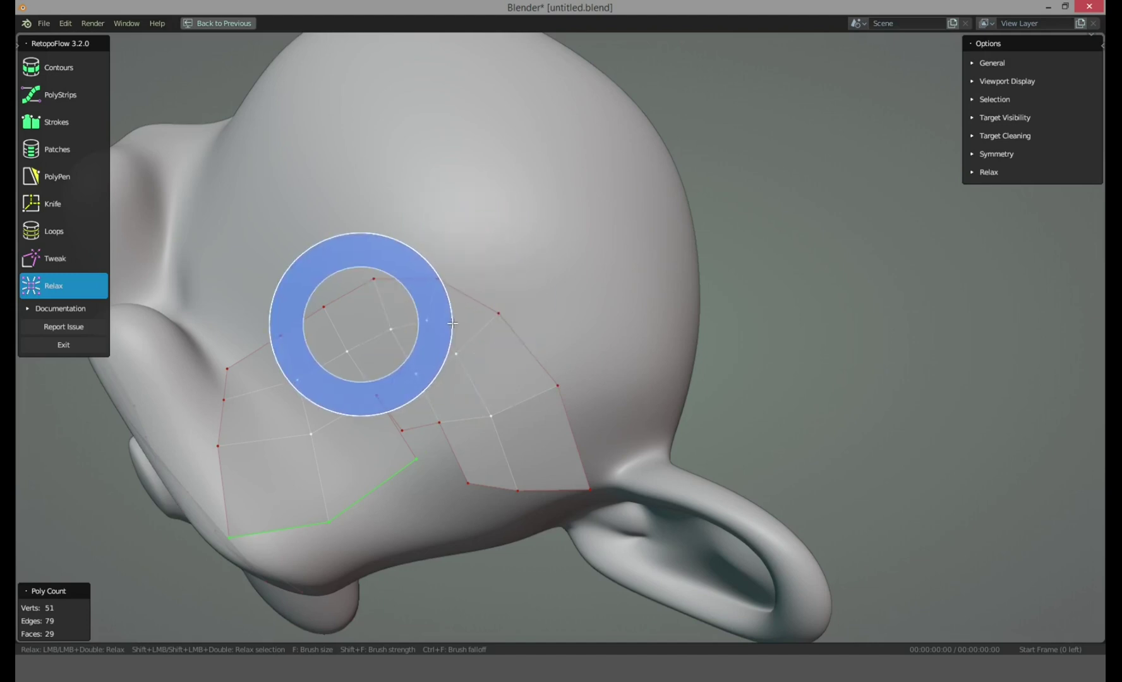
Adjust the Relax brush's size and strength and even out the quads around the bend
middle_click_drag(452, 324, 449, 332)
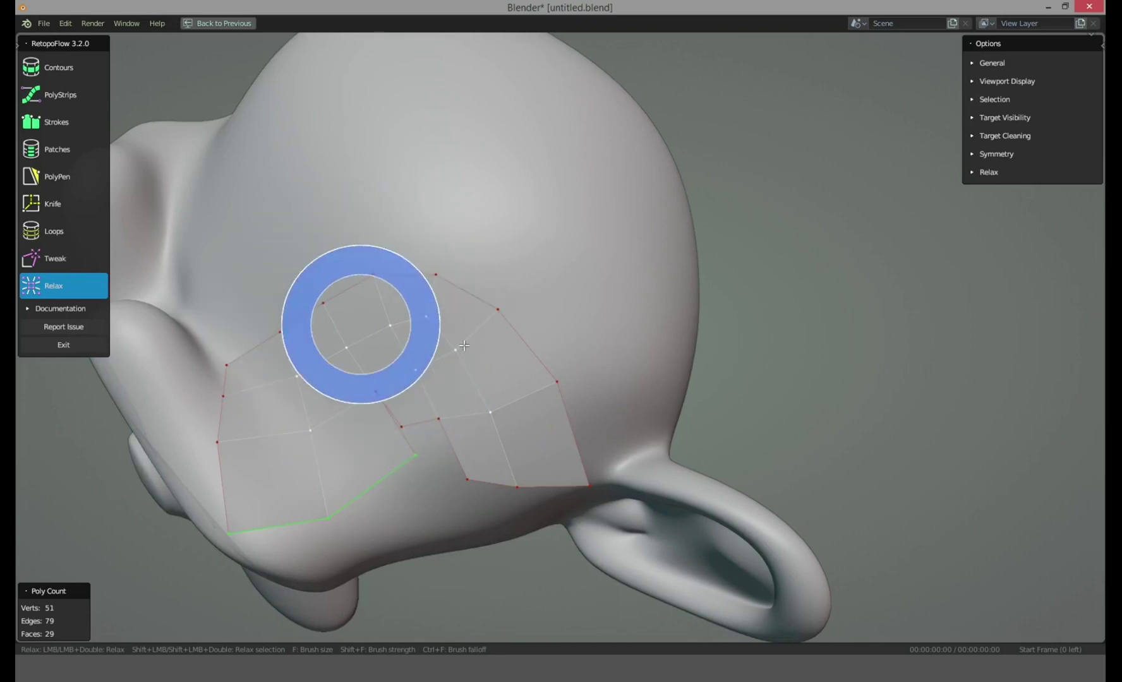
left_click(502, 346)
key("shift+f")
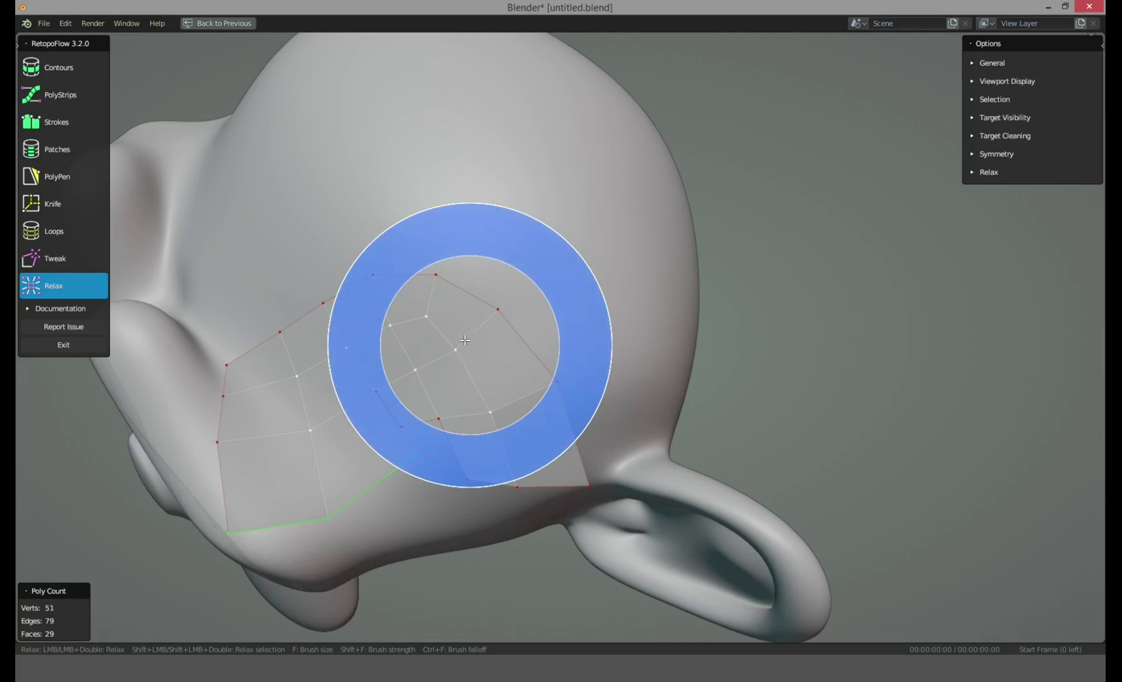
mouse_move(465, 339)
left_mouse_down()
mouse_move(443, 341)
mouse_move(466, 327)
mouse_move(463, 340)
mouse_move(270, 333)
mouse_move(231, 345)
mouse_move(280, 333)
mouse_move(466, 358)
left_mouse_up()
scroll(464, 360, "up", 2)
scroll(480, 376, "up", 2)
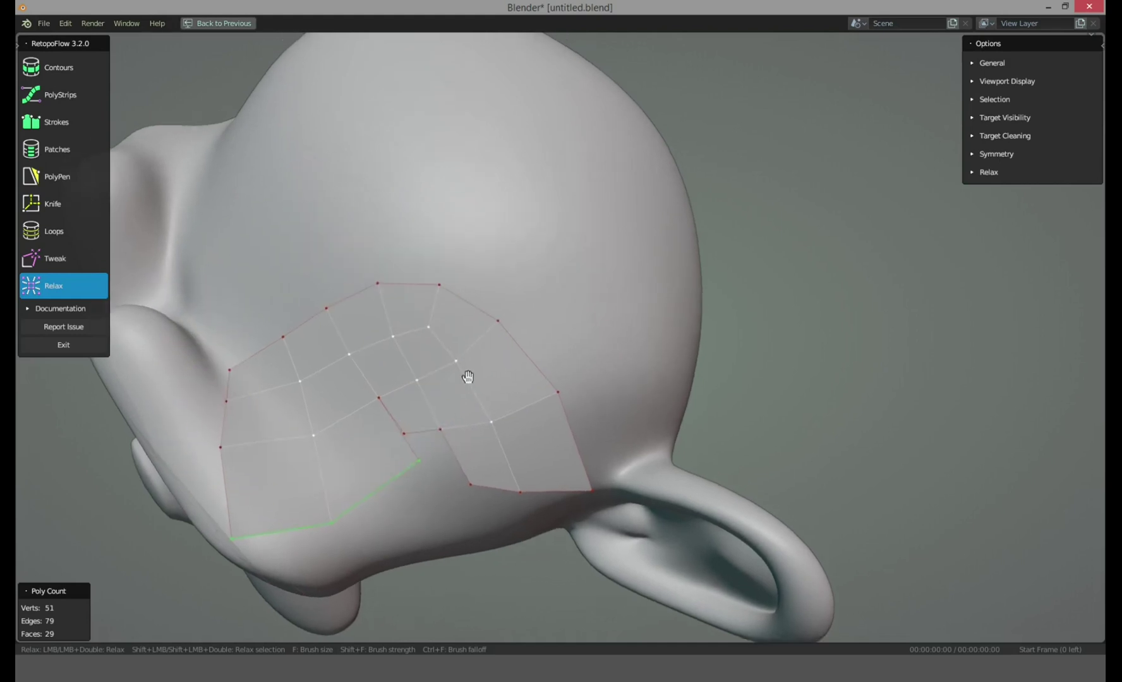
scroll(492, 372, "down", 1)
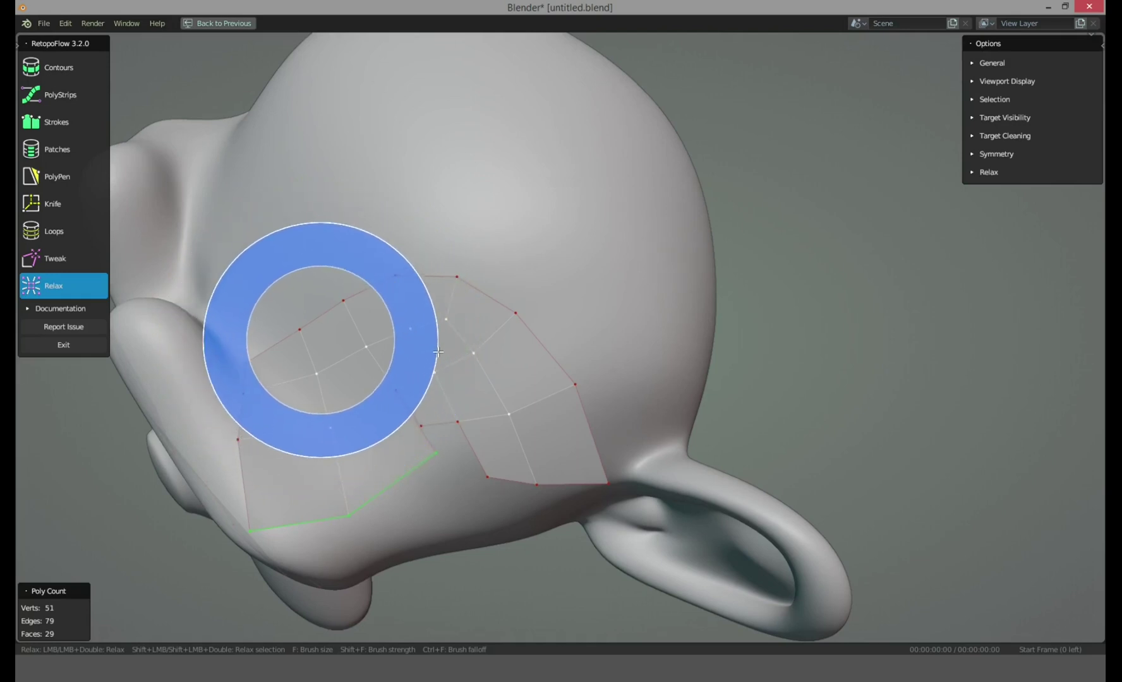
middle_click_drag(463, 354, 487, 361, "shift")
middle_click(459, 352)
middle_click_drag(489, 358, 504, 353)
left_click(508, 352)
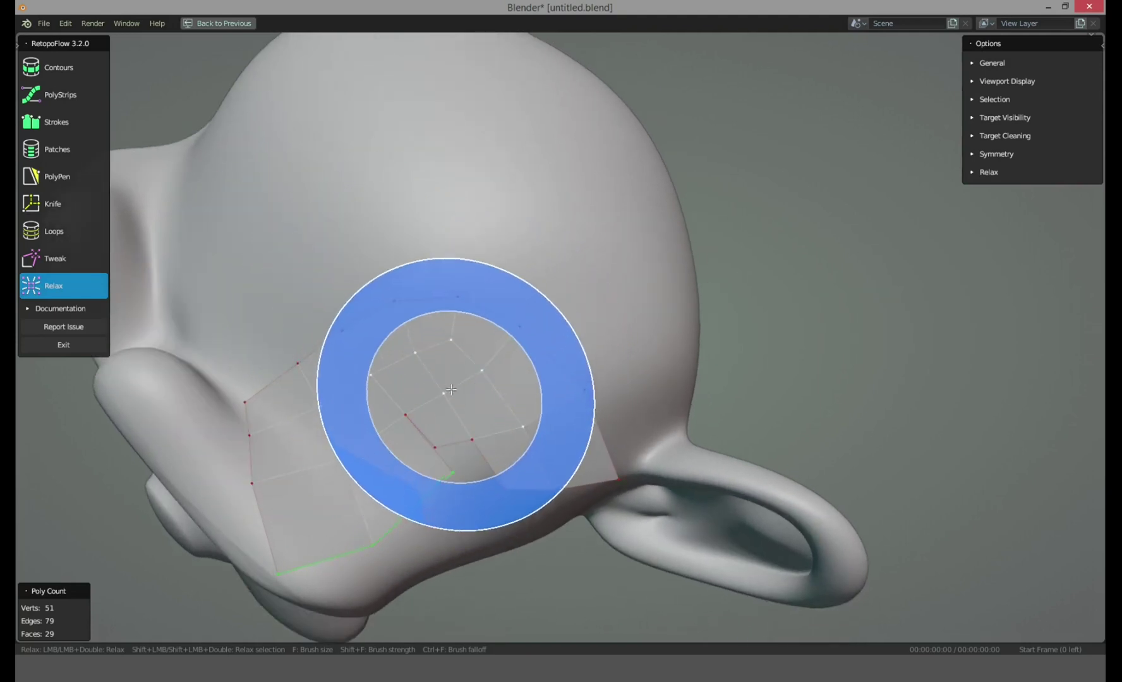
Try inserting several edge loops through the temple patch with the Loops tool, and undo them
left_click(64, 230)
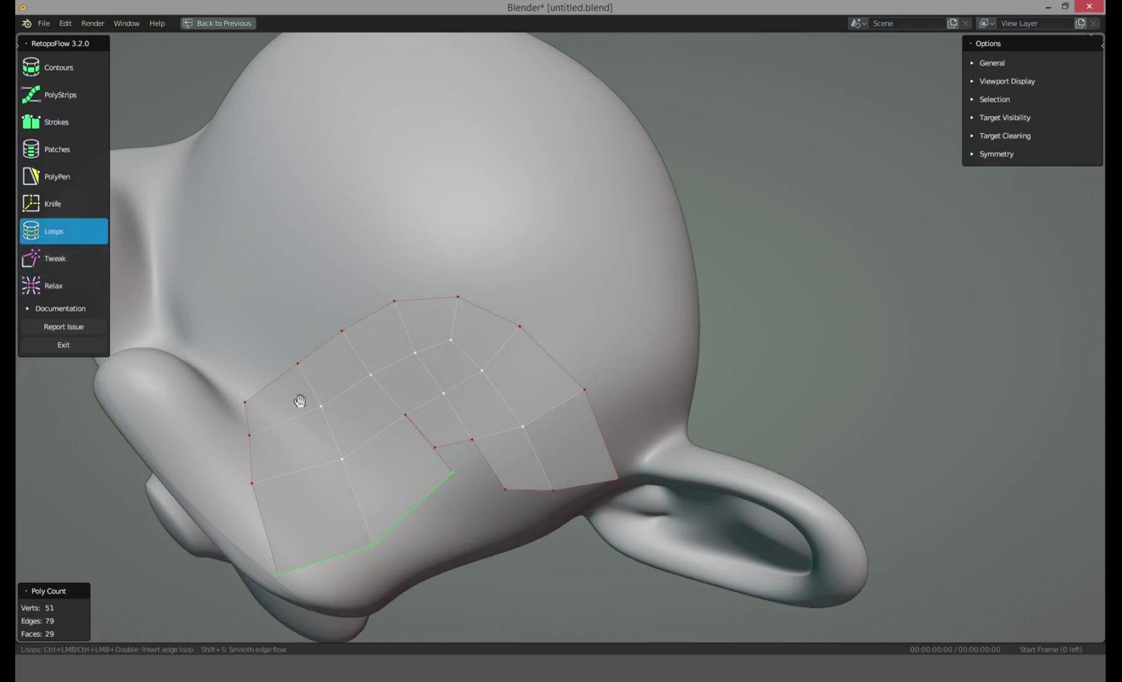
left_click(251, 411, "ctrl")
left_click(250, 462, "ctrl")
left_click(258, 529, "ctrl")
left_click(551, 382, "ctrl")
key("ctrl+z")
key("ctrl+z")
key("ctrl+z")
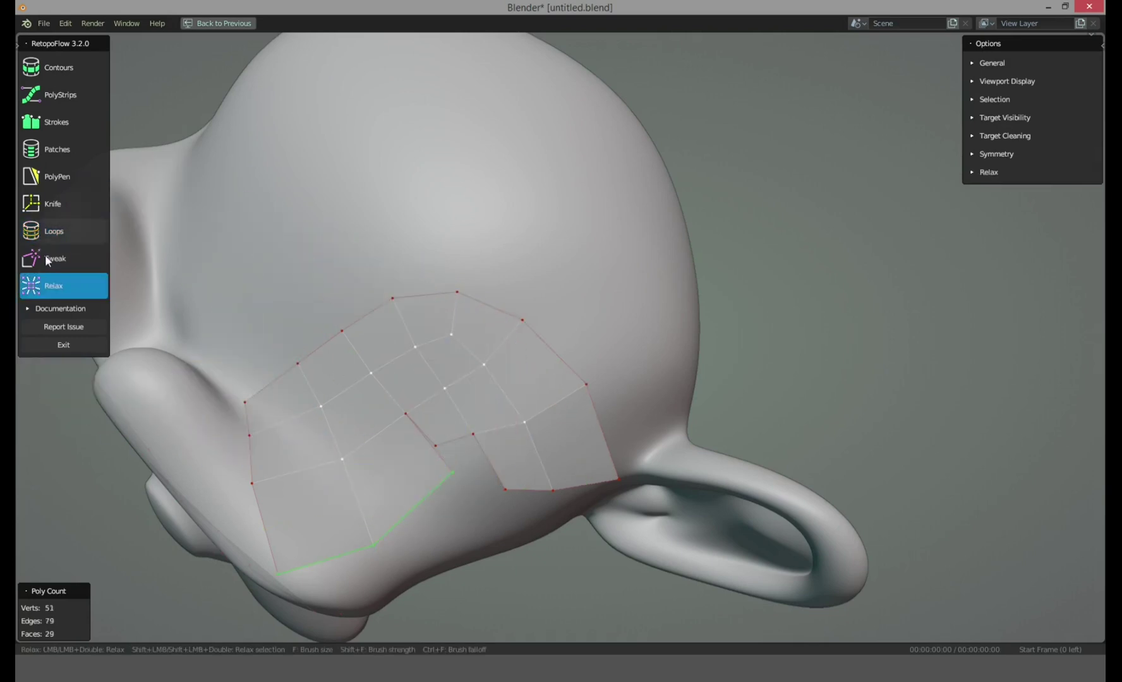
Try inserting one edge loop along the outer border of the temple patch with Loops, and undo it
left_click(63, 230)
left_click(306, 383, "ctrl")
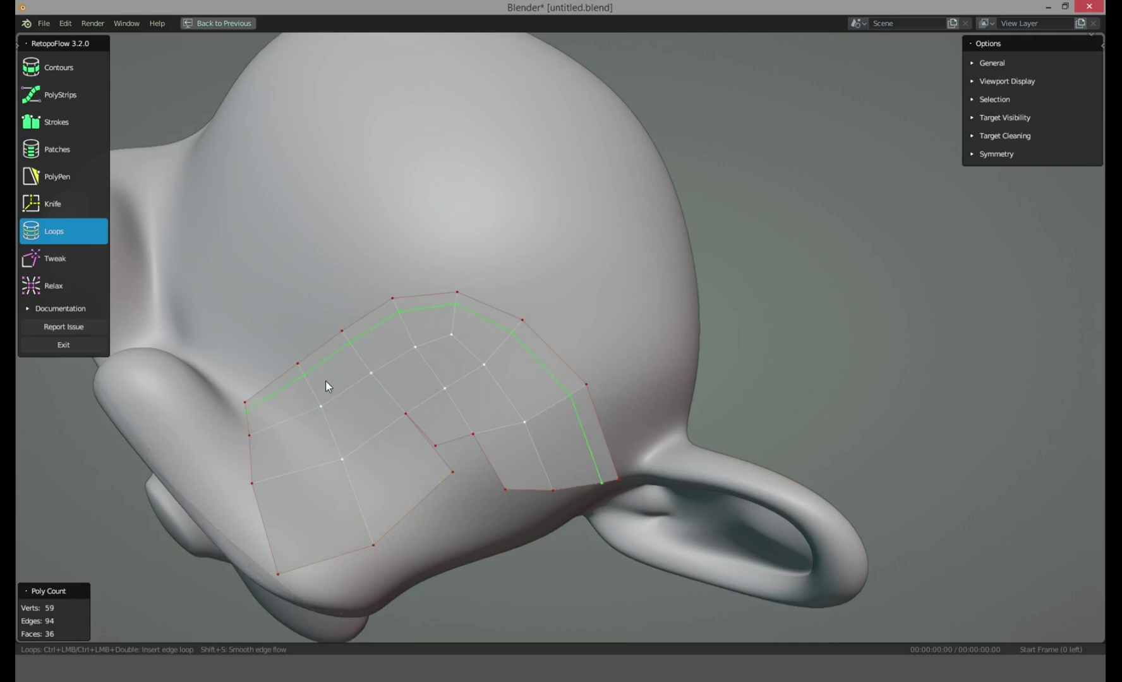
key("ctrl+z")
Save the file and use Strokes to extend one outer border edge of the patch up the forehead as a four-quad strip
middle_click_drag(527, 453, 98, 271, "shift")
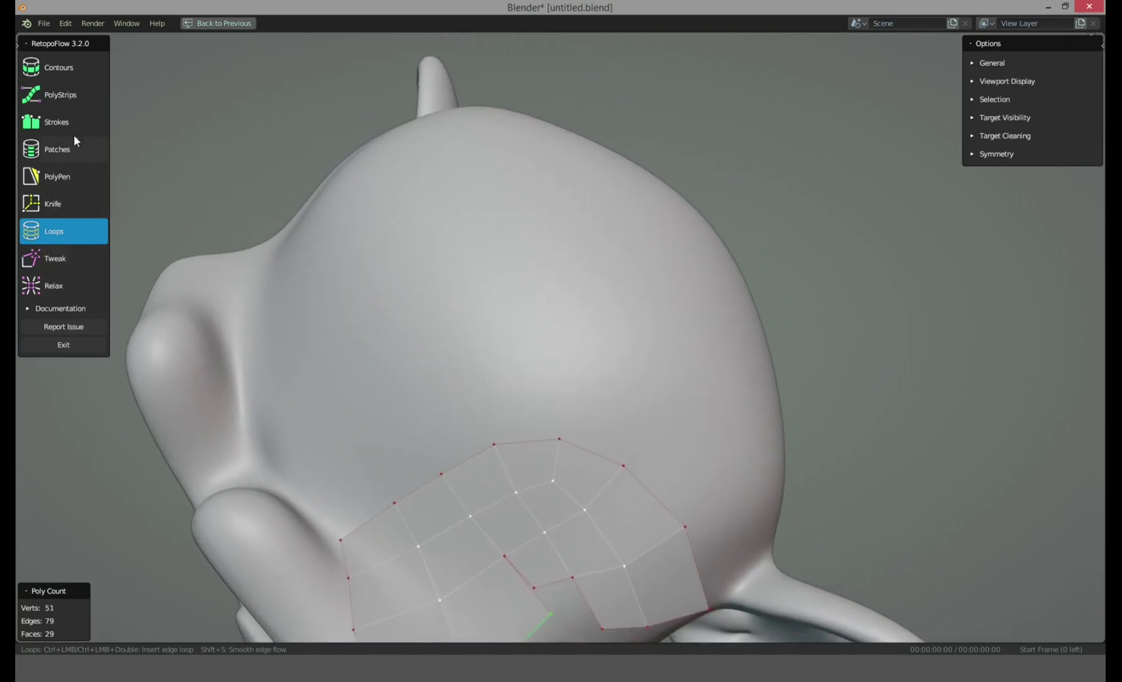
left_click(66, 117)
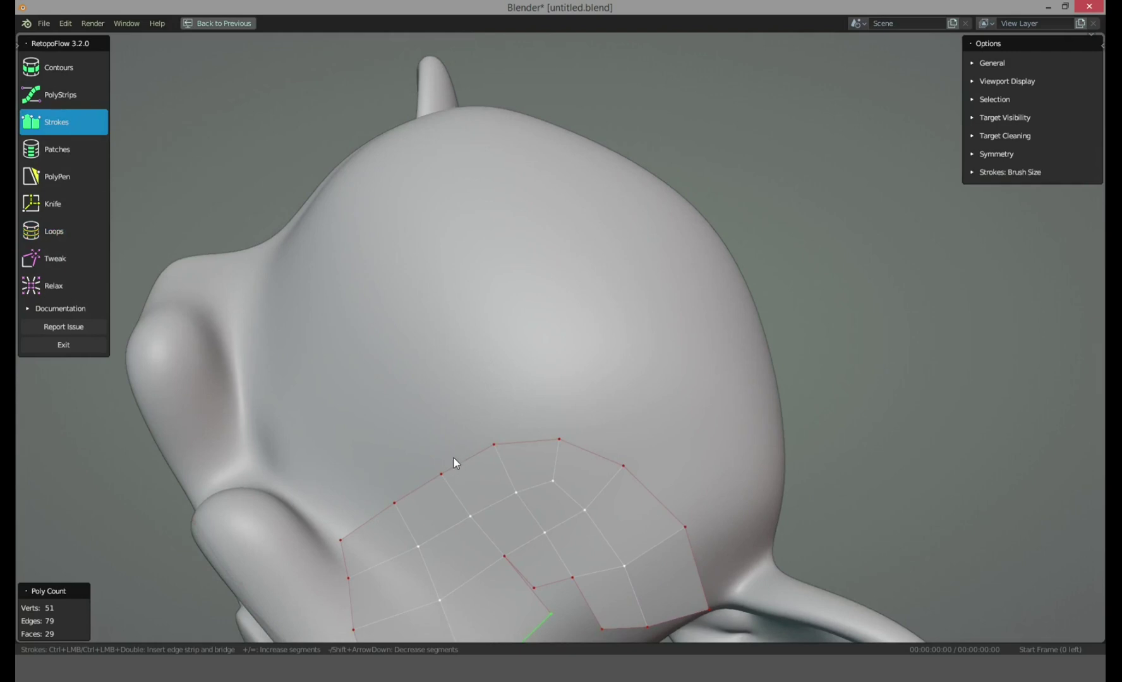
middle_click_drag(452, 458, 425, 279)
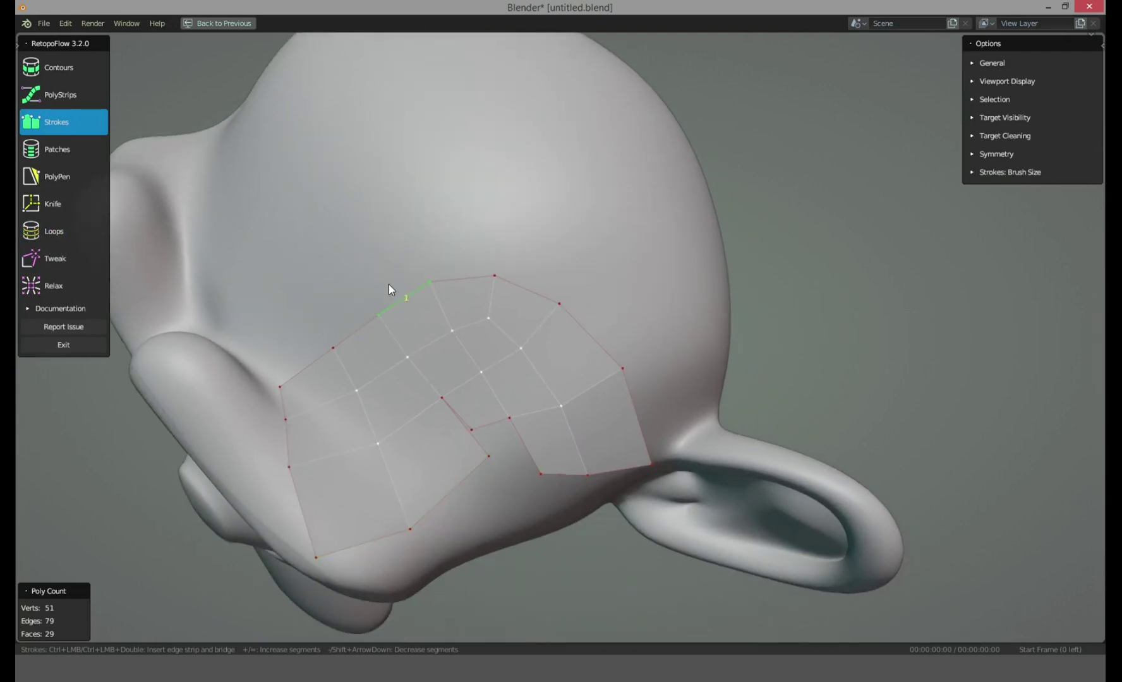
key("ctrl+s")
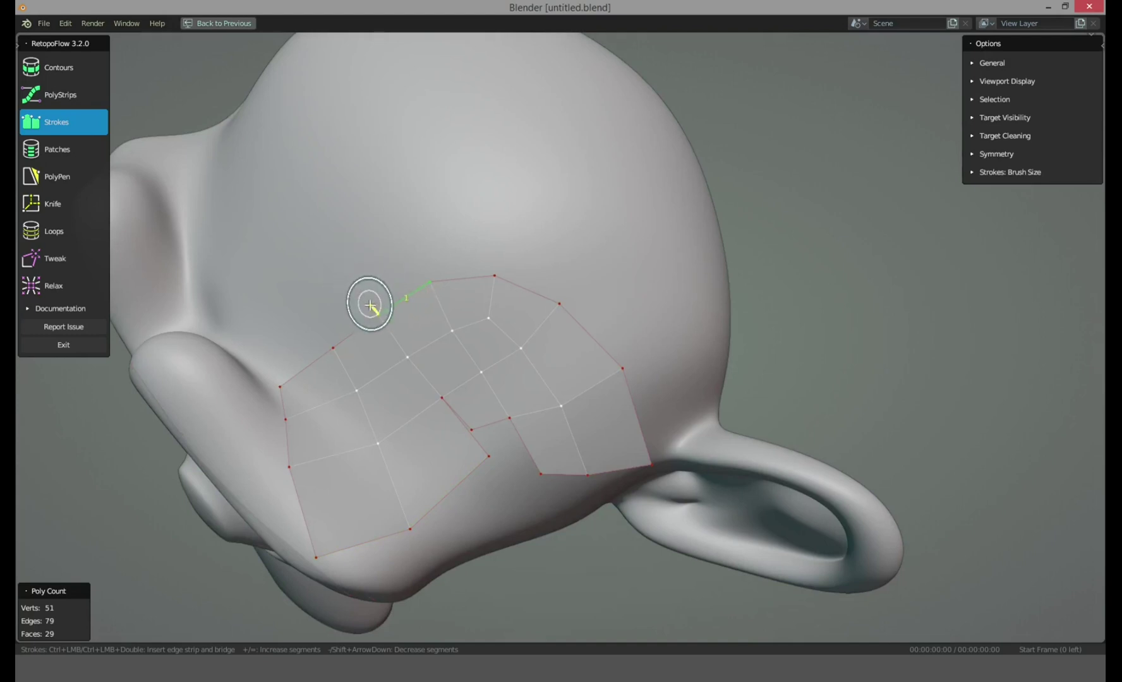
mouse_move(368, 304)
left_mouse_down()
mouse_move(321, 253)
mouse_move(307, 158)
left_mouse_up()
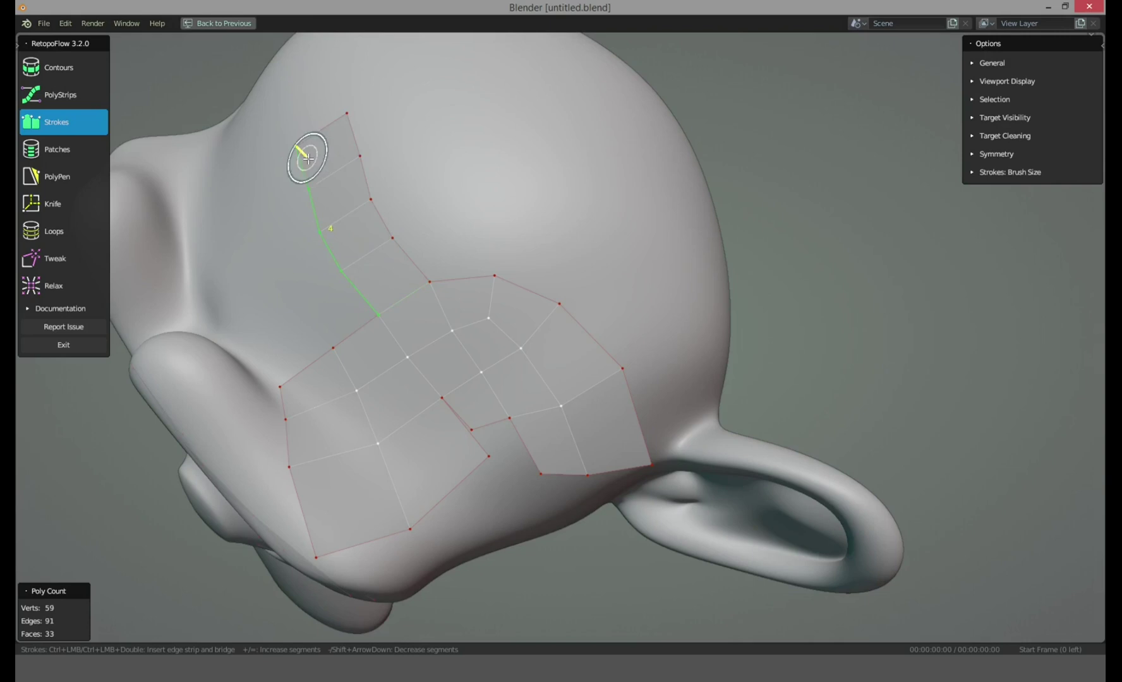
Try to extend the patch's selected outer border, from the forehead strip to the ear, with the Strokes tool, and exit RetopoFlow
mouse_move(368, 172)
middle_mouse_down()
mouse_move(375, 320)
mouse_move(440, 346)
middle_mouse_up()
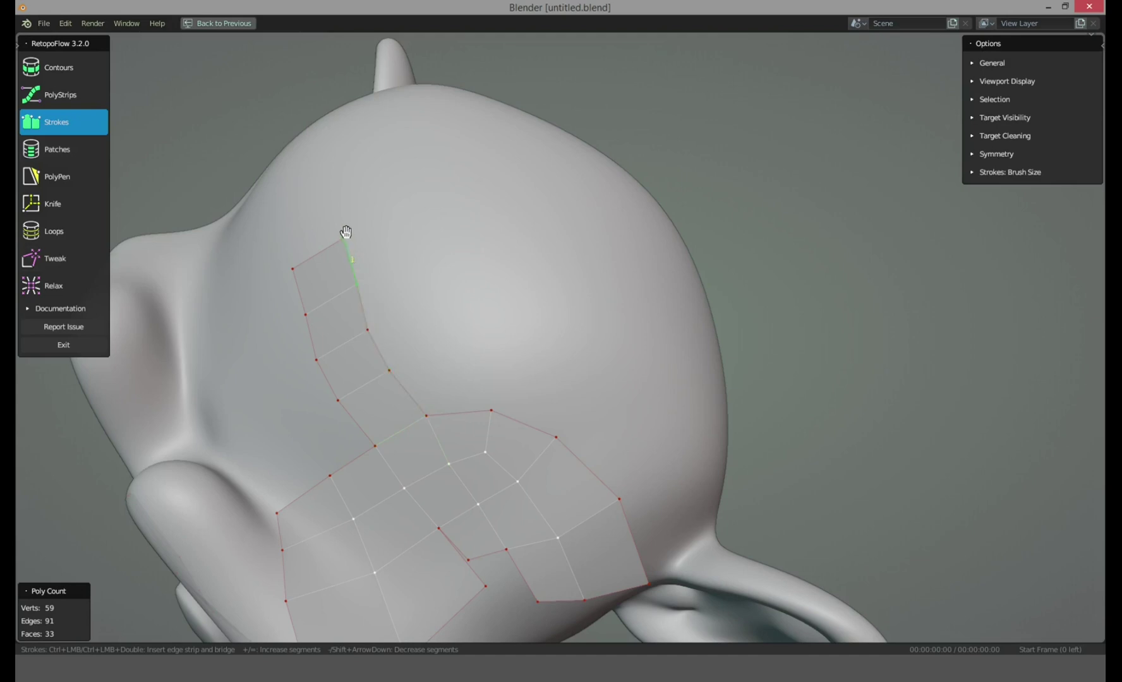
mouse_move(345, 232)
left_mouse_down()
mouse_move(384, 355)
mouse_move(430, 411)
left_mouse_up()
mouse_move(392, 372)
middle_mouse_down()
mouse_move(303, 339)
mouse_move(388, 361)
middle_mouse_up()
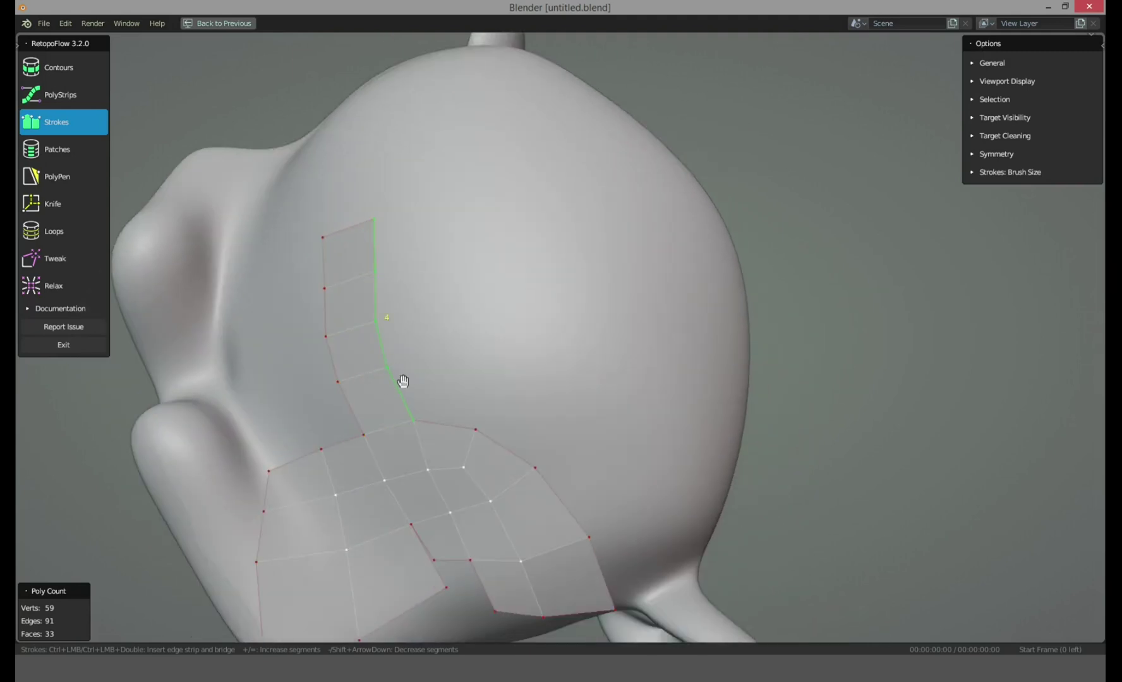
middle_click_drag(403, 381, 468, 408)
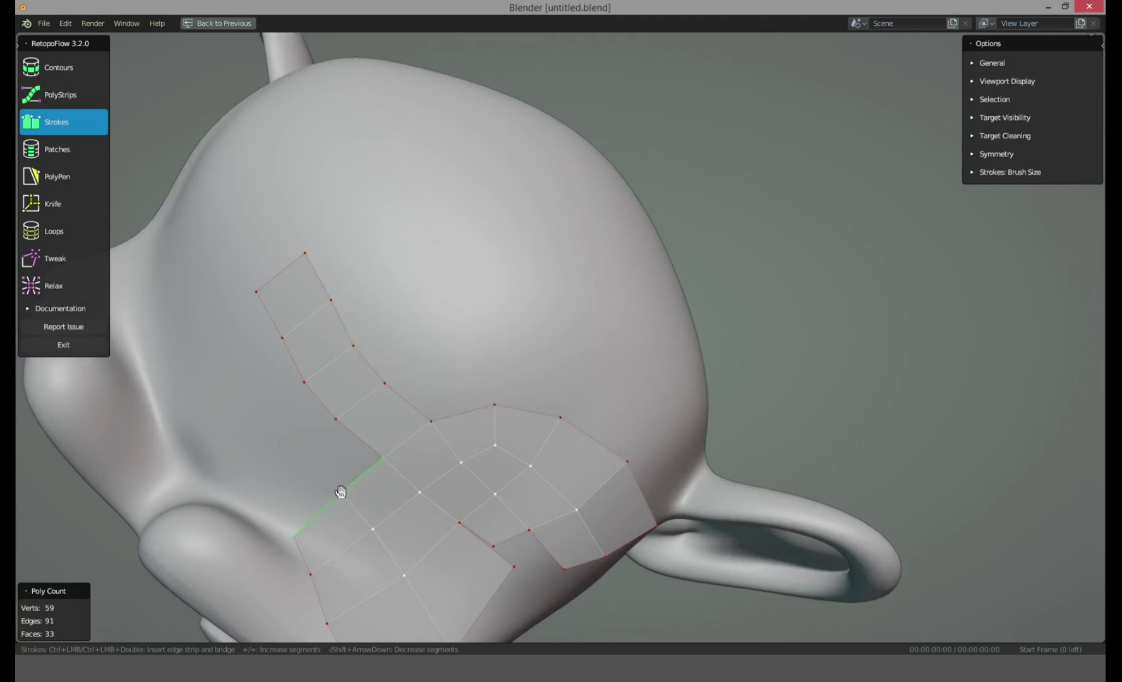
middle_click_drag(332, 421, 426, 368)
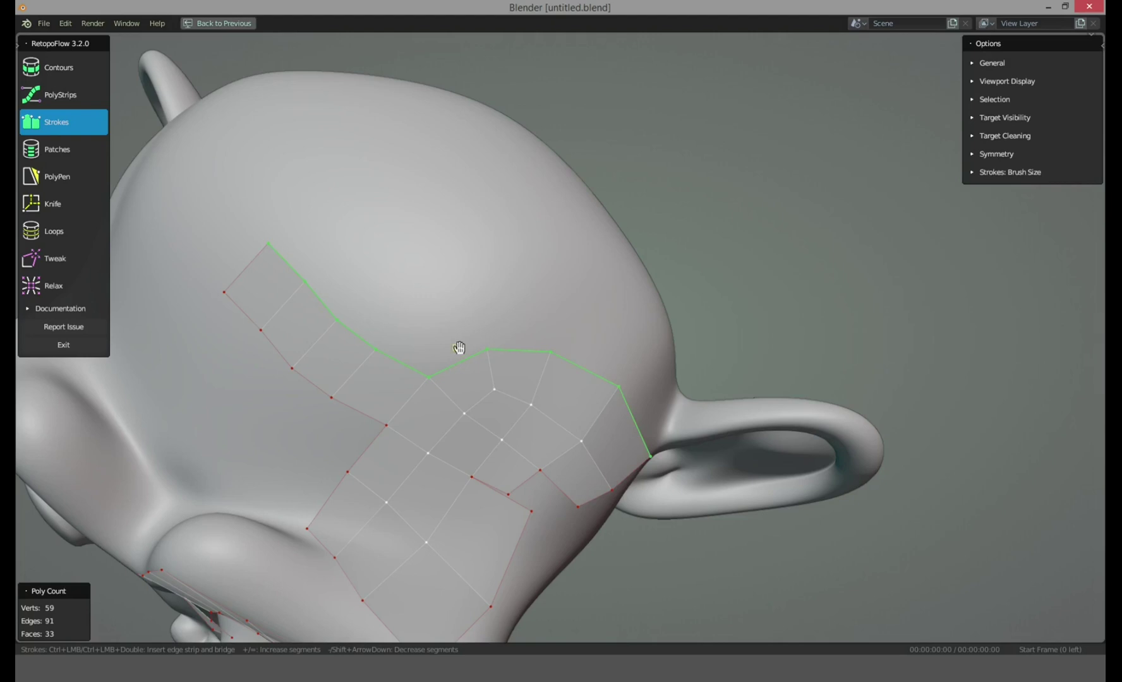
middle_click_drag(458, 345, 513, 381)
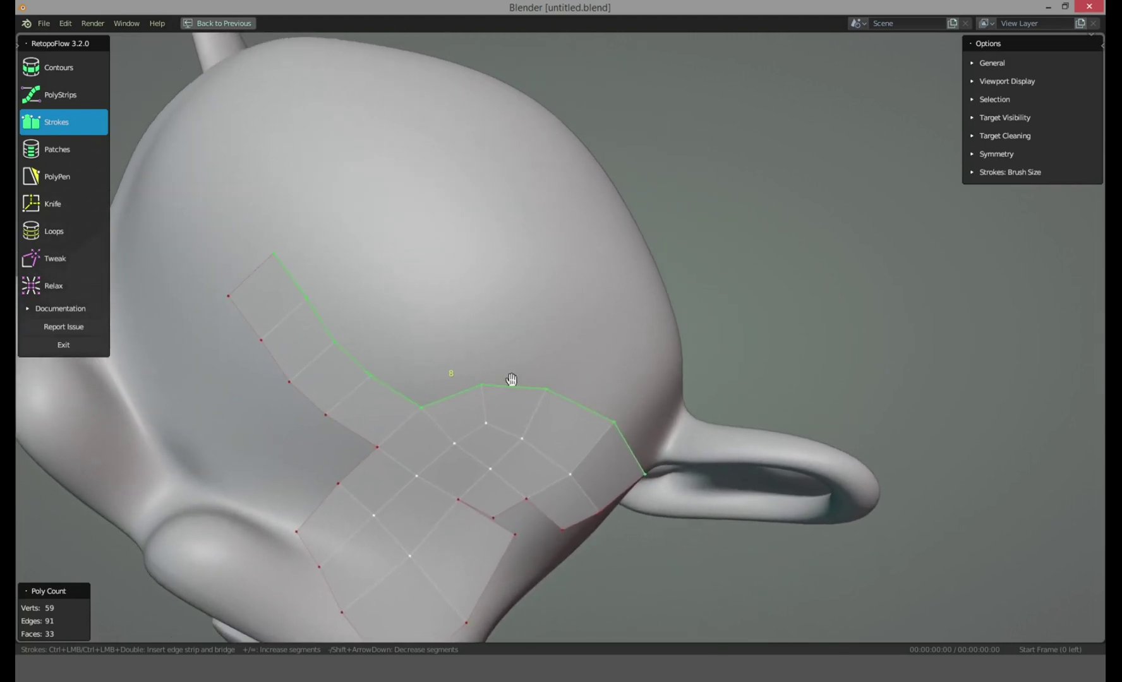
left_click(286, 294, "ctrl")
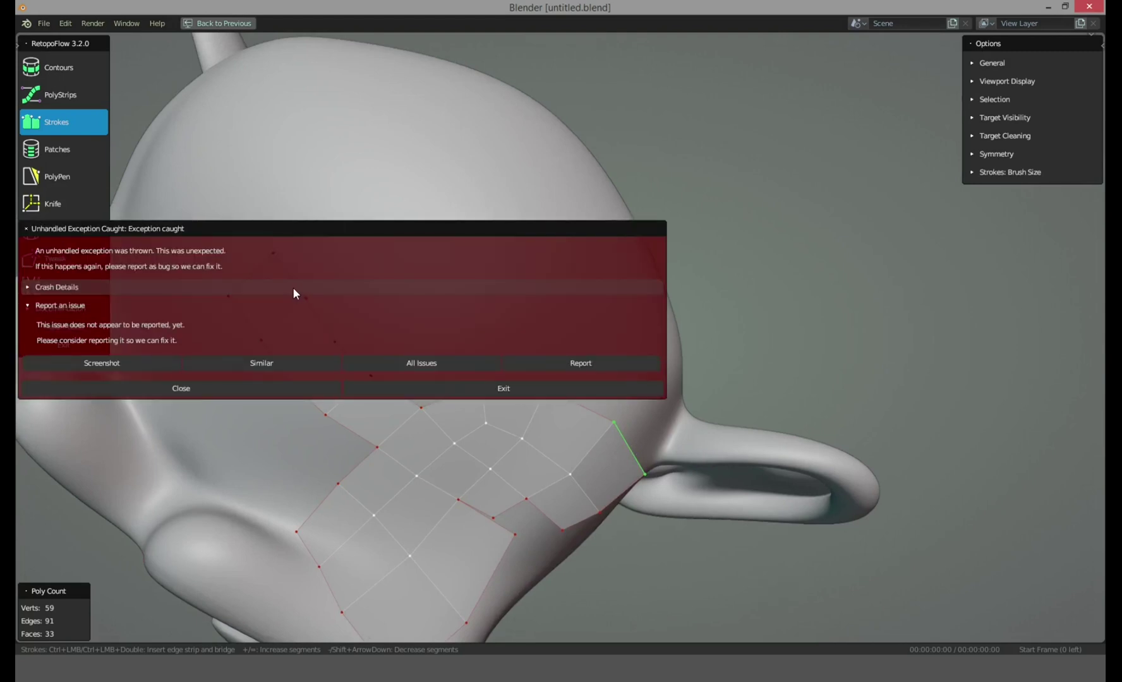
left_click(478, 389)
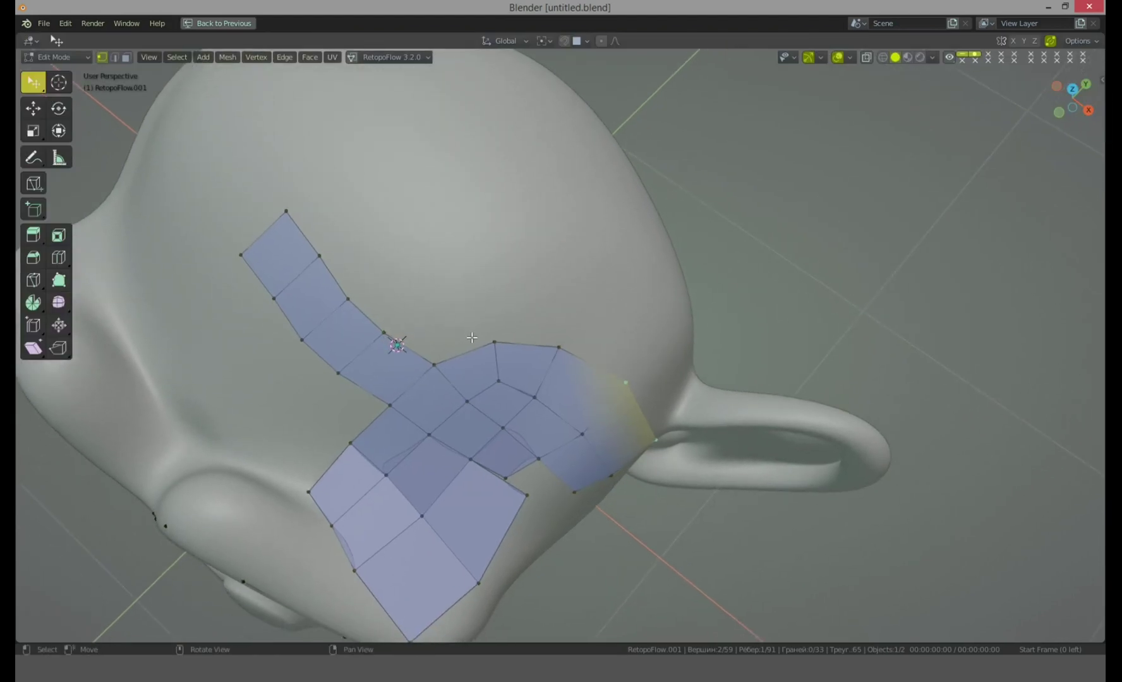
Restart RetopoFlow on the retopology mesh, look over the patch and forehead strip from several sides, and exit it again
middle_click_drag(444, 356, 411, 352)
left_click(389, 57)
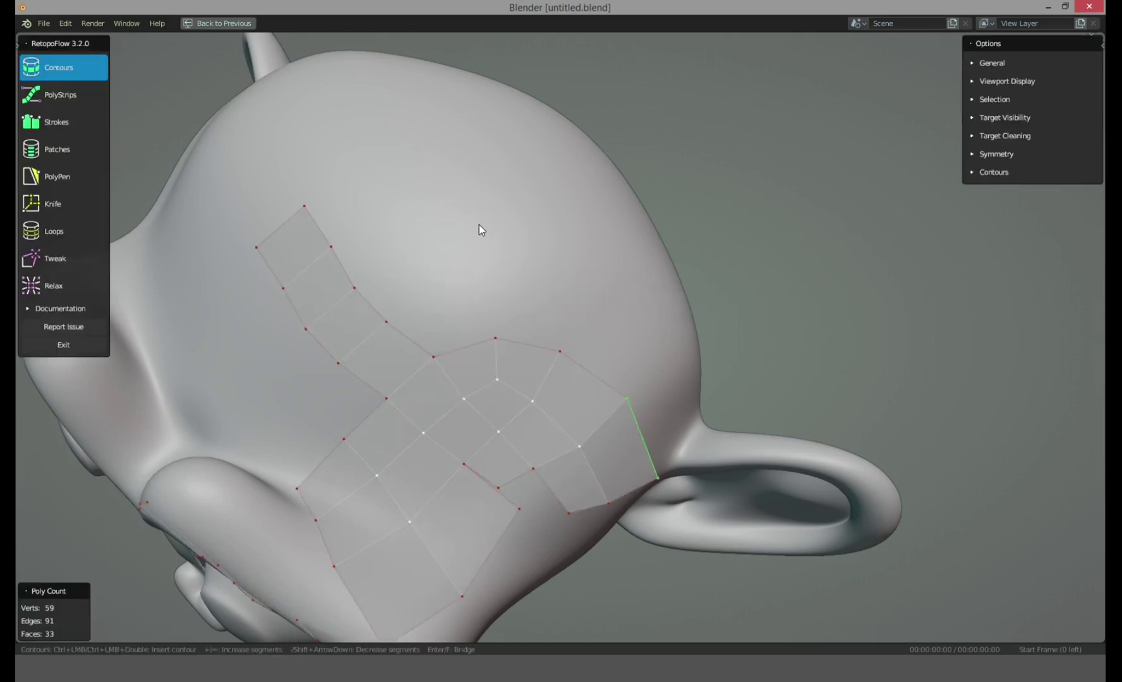
middle_click_drag(504, 334, 291, 249)
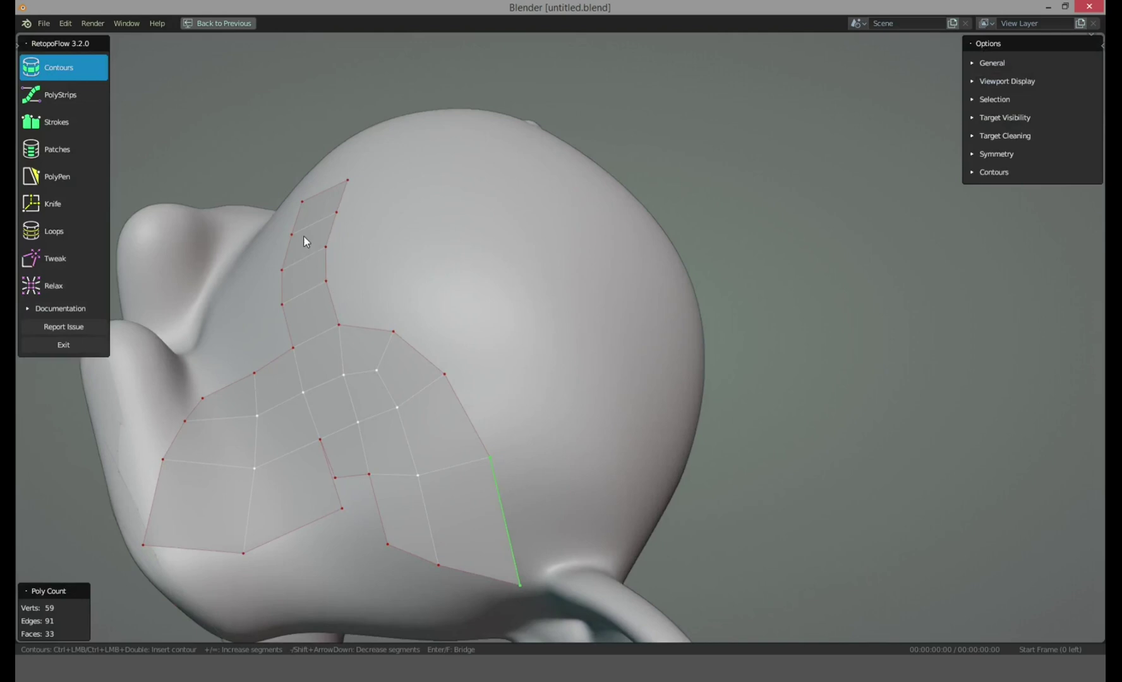
middle_click_drag(326, 282, 408, 318)
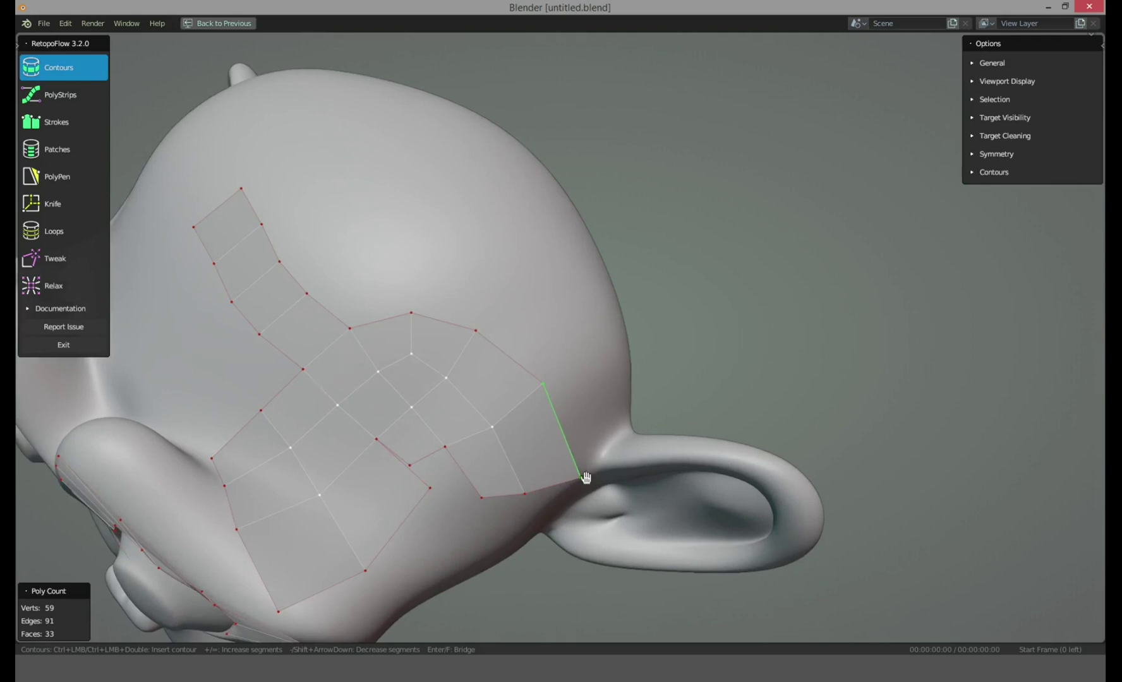
middle_click_drag(580, 421, 541, 399)
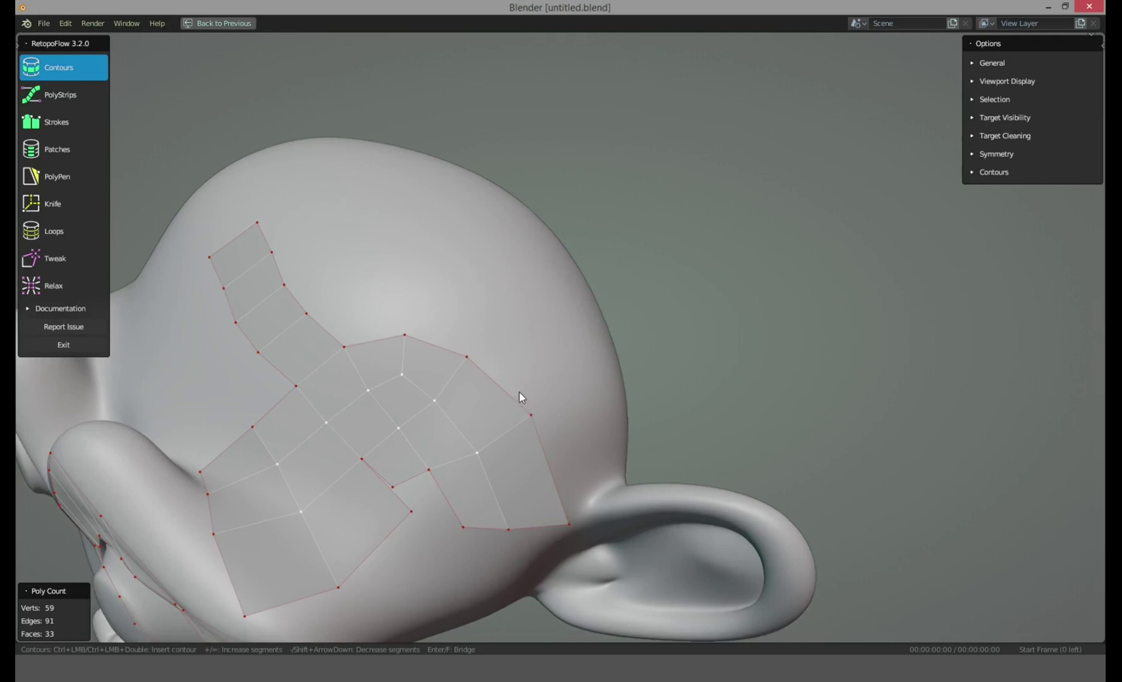
middle_click_drag(519, 395, 551, 341)
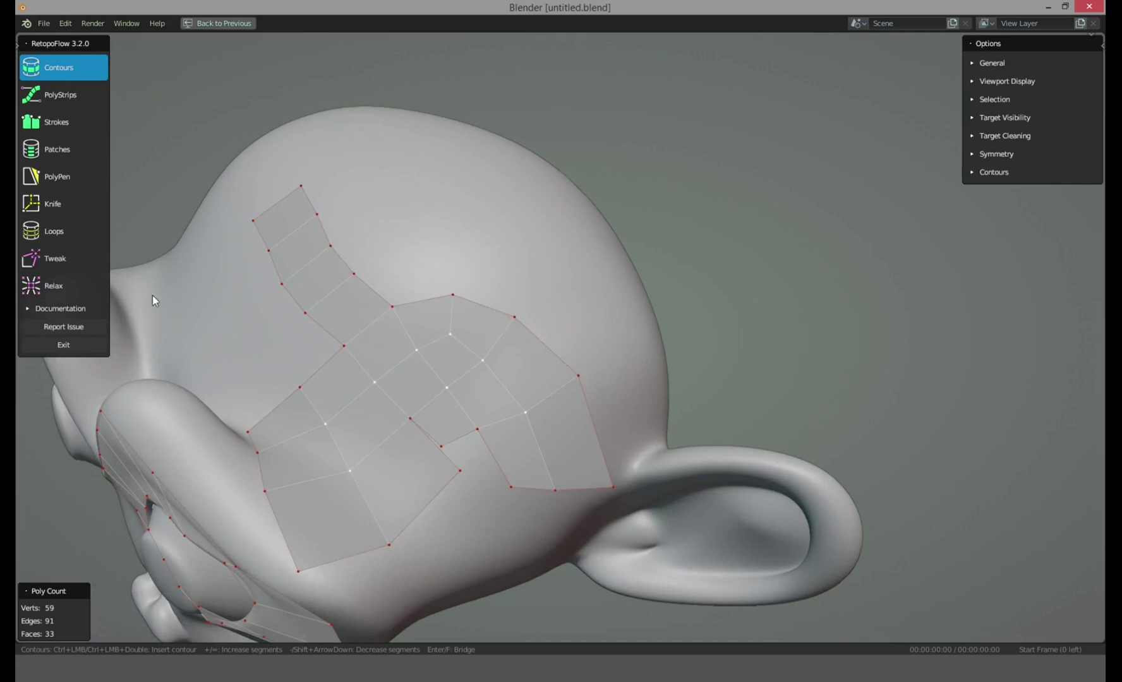
left_click(90, 344)
middle_click_drag(366, 329, 421, 338)
Examine the retopology mesh against the whole head in Object Mode, and return to Edit Mode
key("ctrl+Tab")
left_click(318, 336)
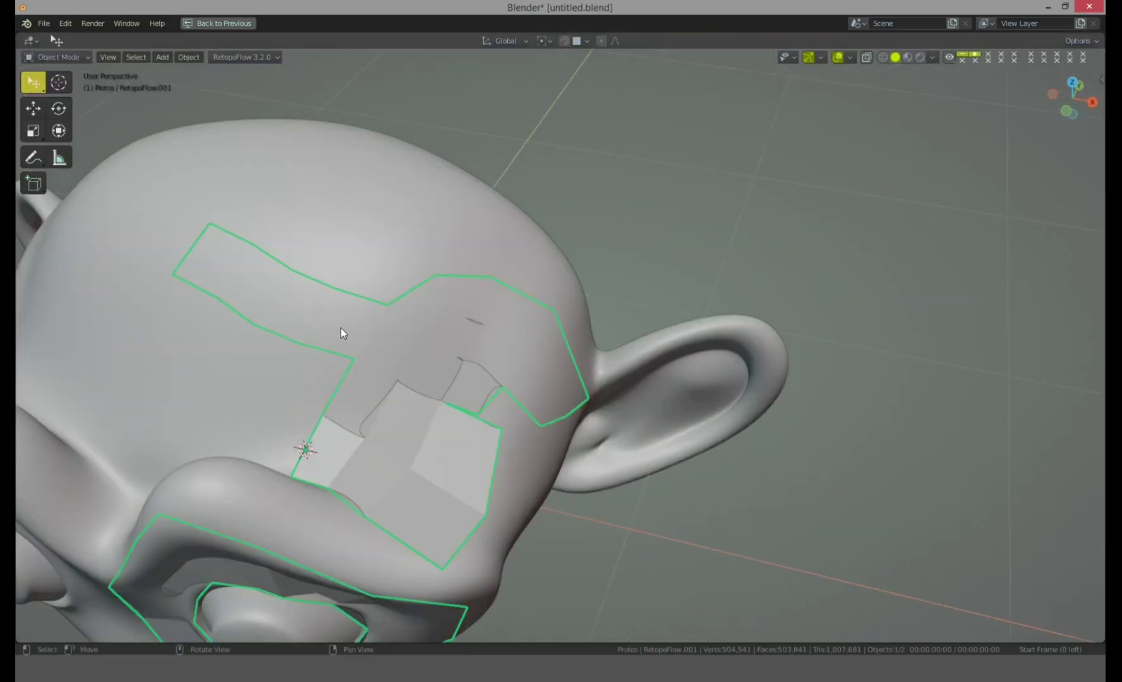
middle_click_drag(348, 323, 437, 376)
scroll(381, 384, "down", 4)
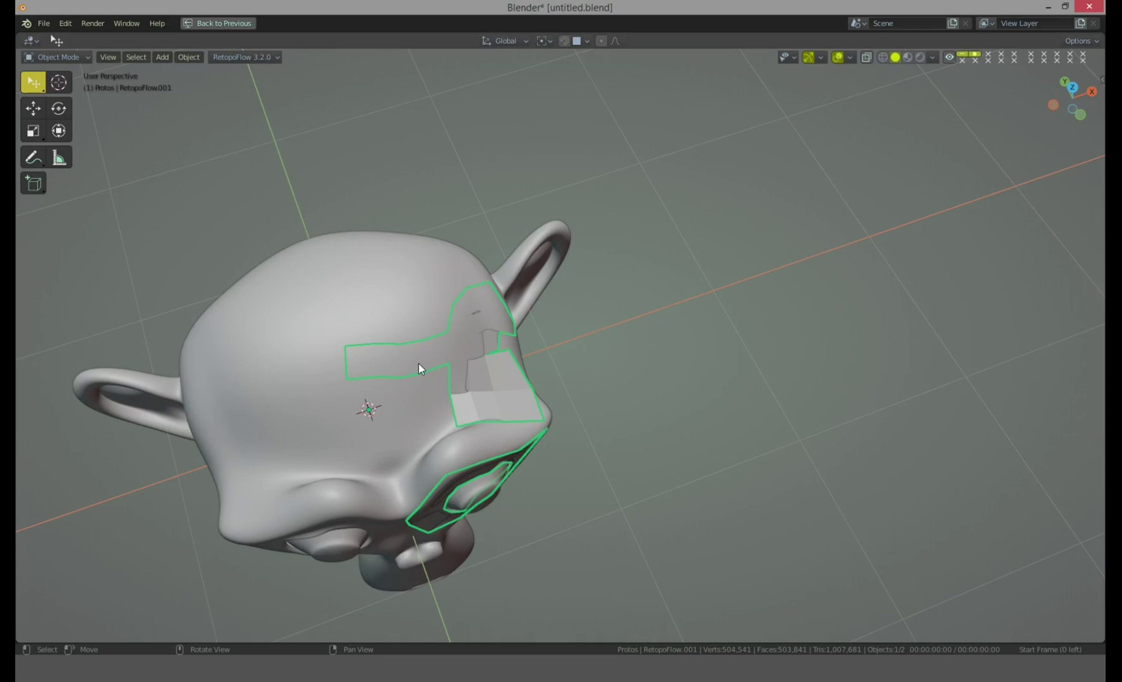
middle_click_drag(428, 323, 393, 362)
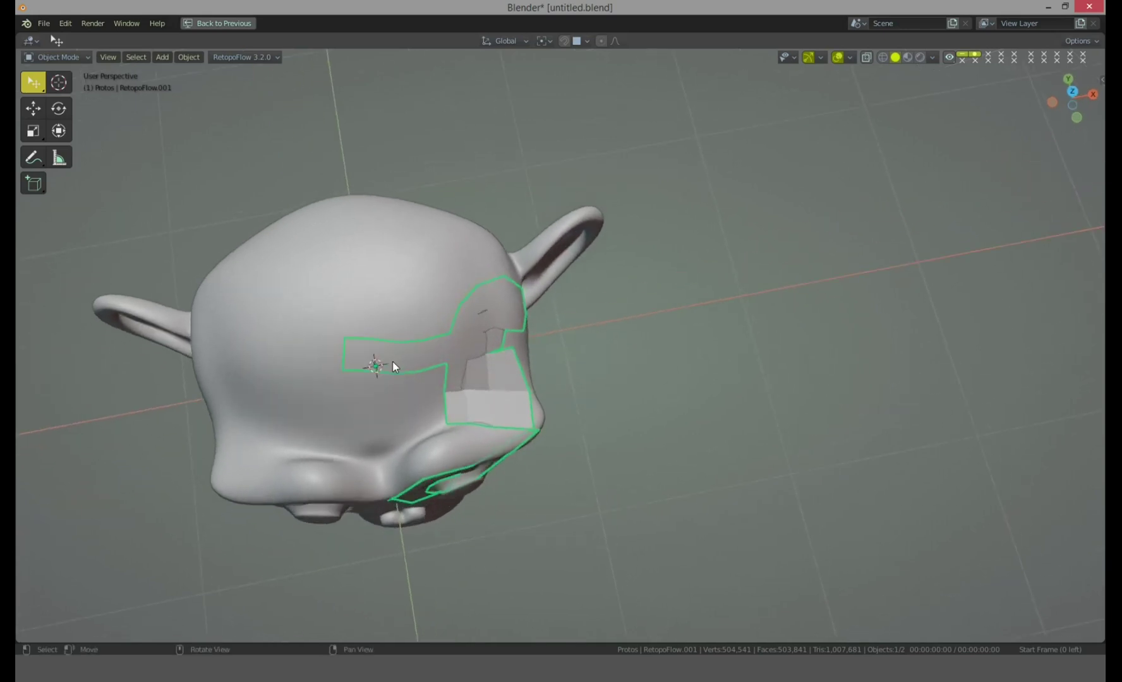
scroll(397, 344, "up", 2)
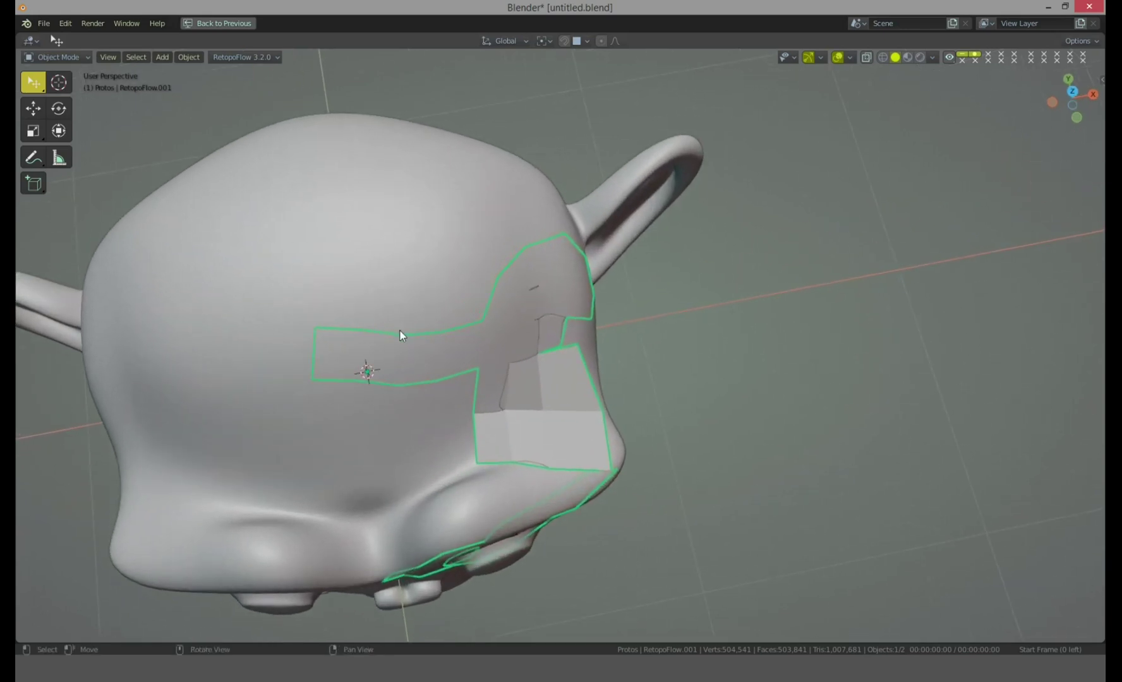
key("Tab")
middle_click_drag(400, 333, 462, 352)
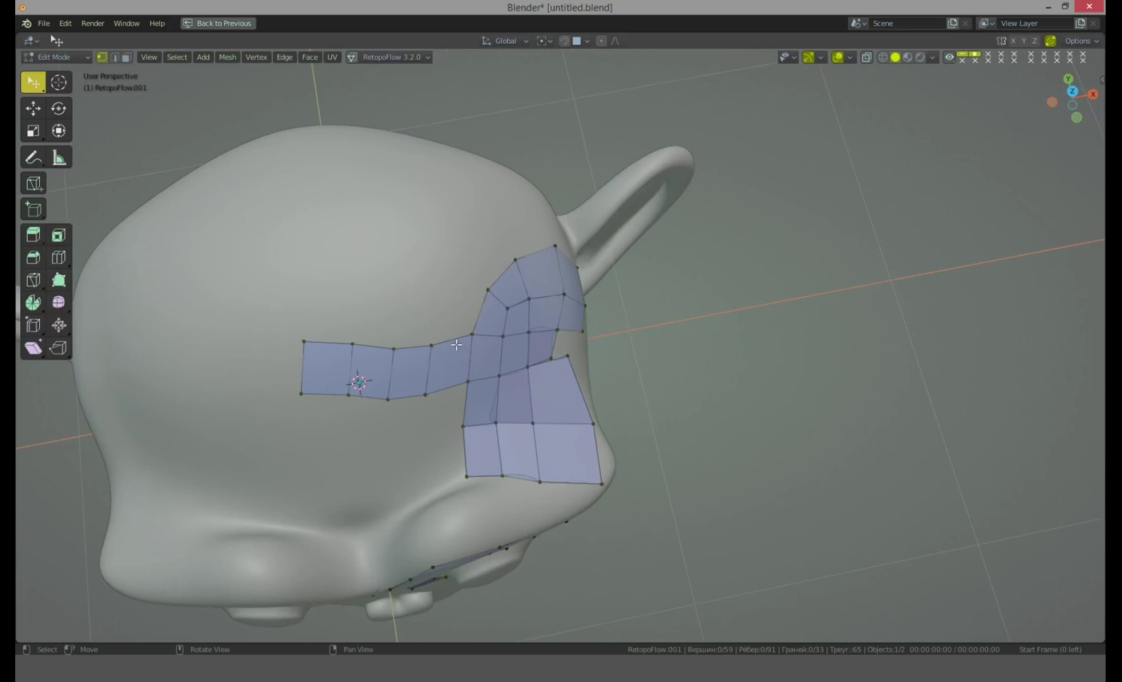
Restore the full Retopo workspace with the sidebar shown, and set RetopoFlow.001 as the mesh of BSurface
key("n")
left_click(225, 24)
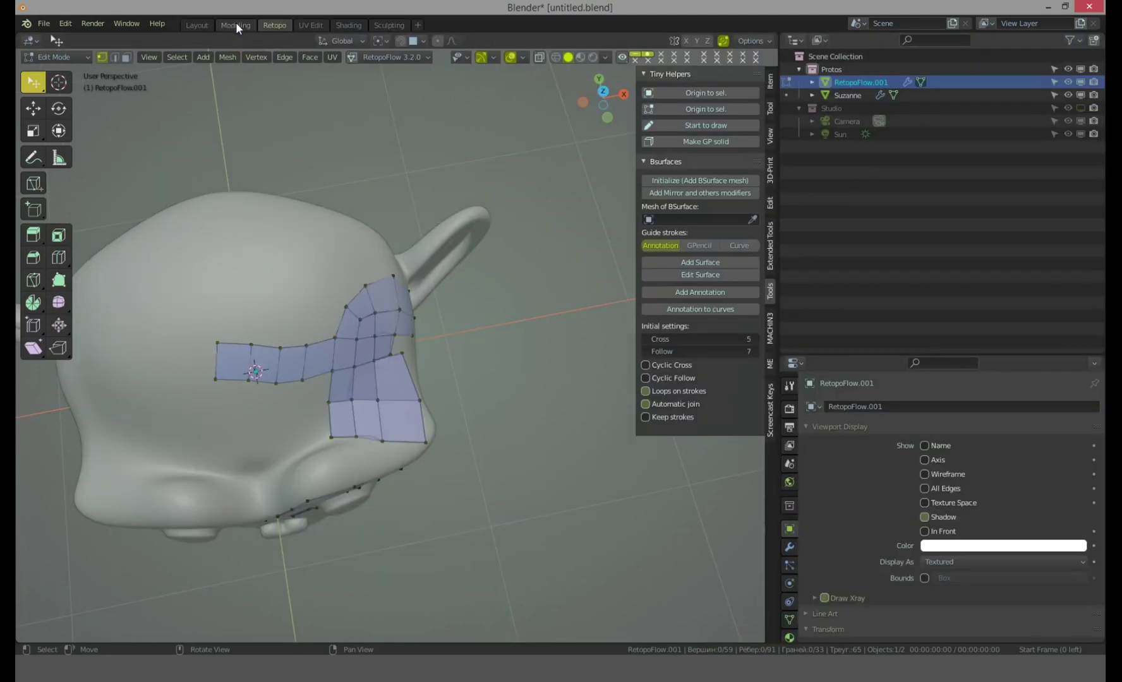
middle_click_drag(436, 298, 469, 298)
key("ctrl+Tab")
left_click(379, 298)
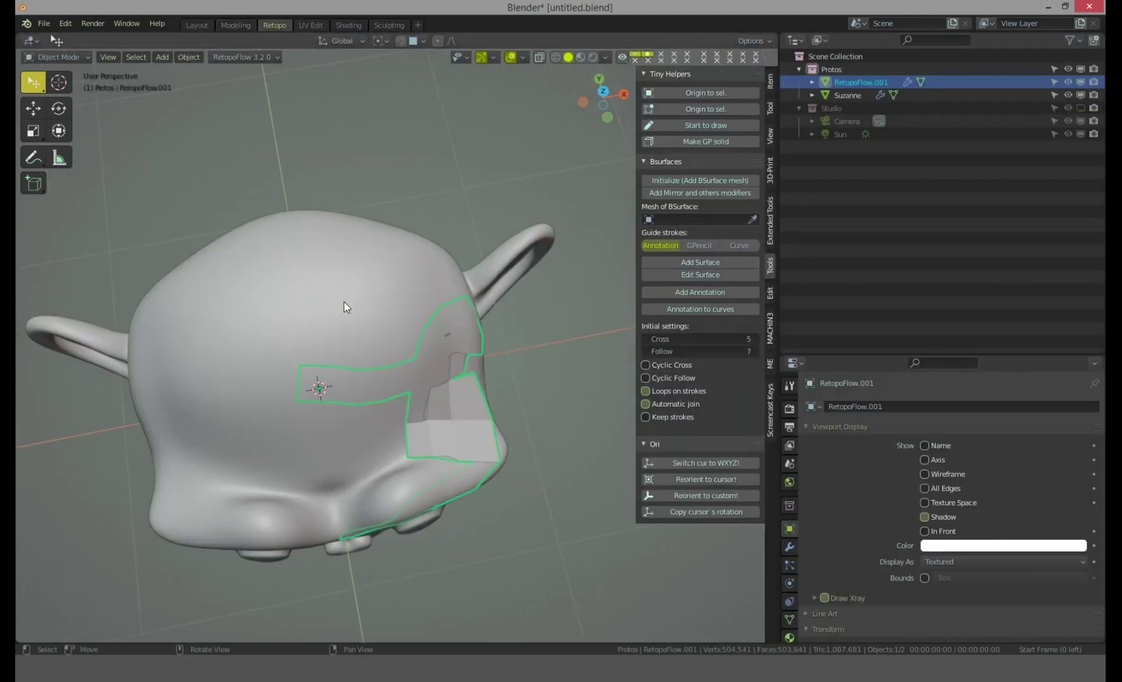
key("ctrl+Tab")
left_click(484, 301)
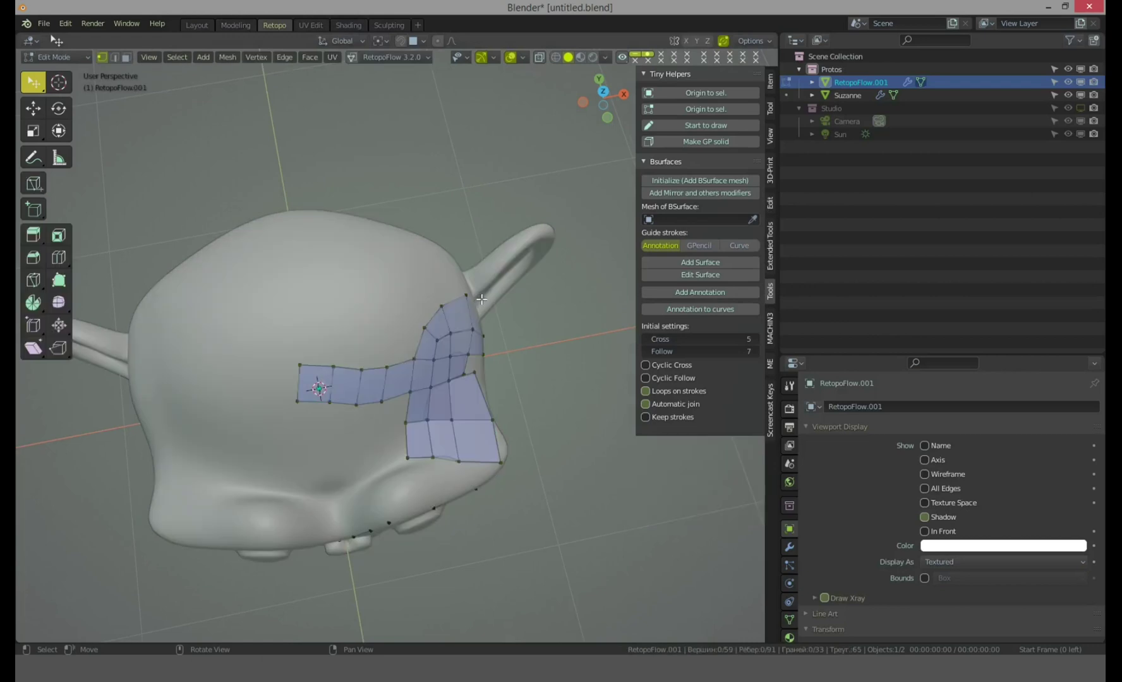
left_click(753, 221)
left_click(850, 83)
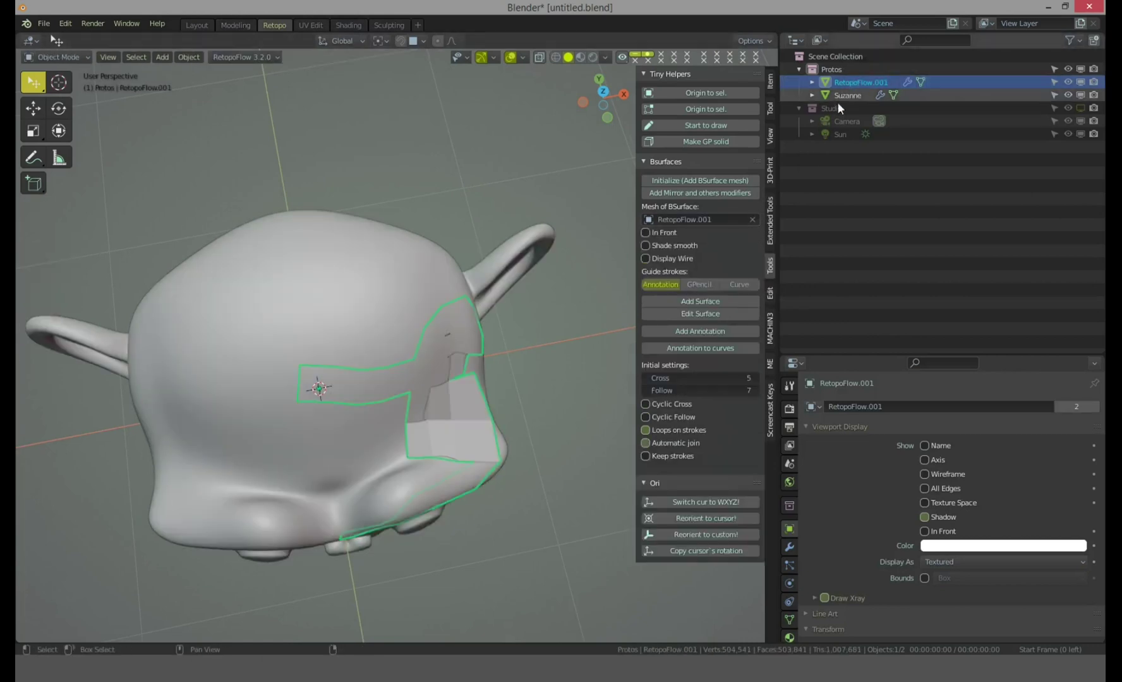
Start editing the BSurface mesh and select the open end edge of the forehead strip in edge select mode
left_click(673, 313)
middle_click_drag(378, 341, 383, 337)
middle_click_drag(441, 303, 474, 244)
key("2")
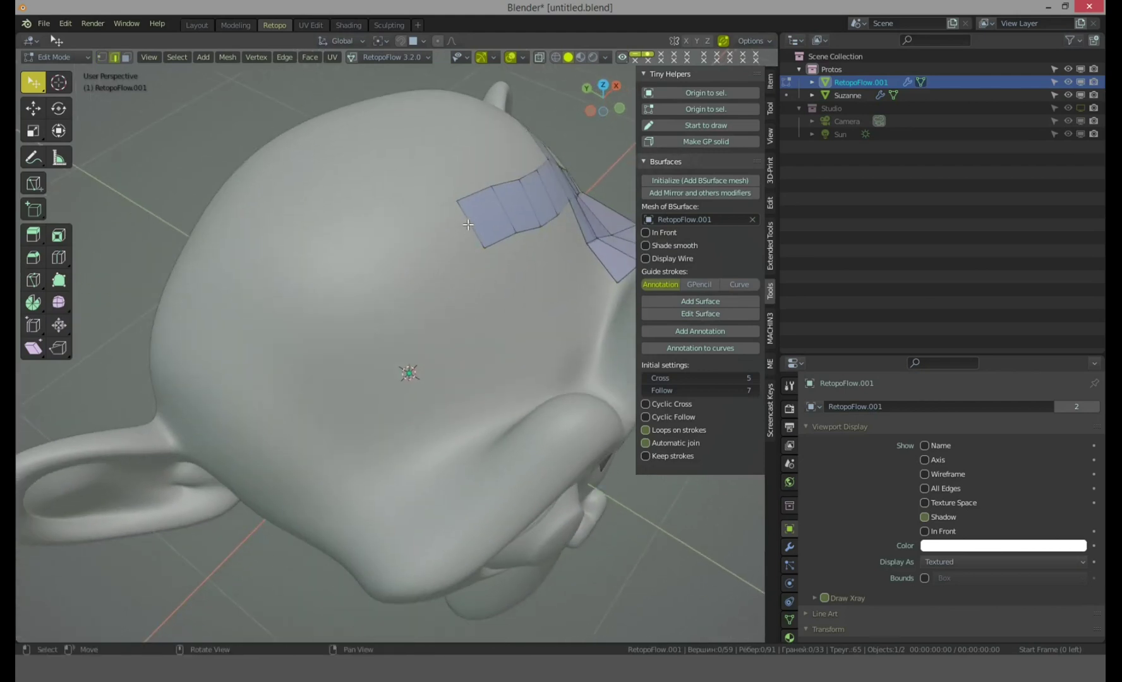
left_click(470, 225)
middle_click_drag(440, 293, 462, 249)
Annotate two guide strokes from the strip's open end across to the opposite temple, and add a Bsurfaces surface between them with Cross 5
key("shift+space")
key("d")
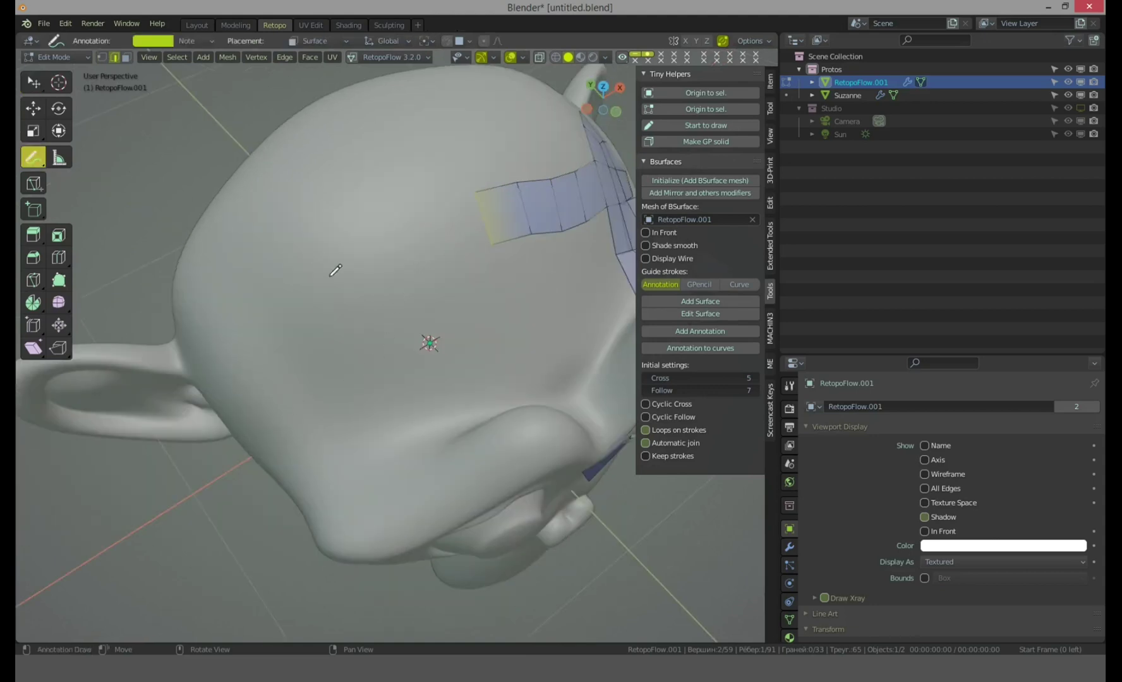
middle_click_drag(338, 265, 418, 259)
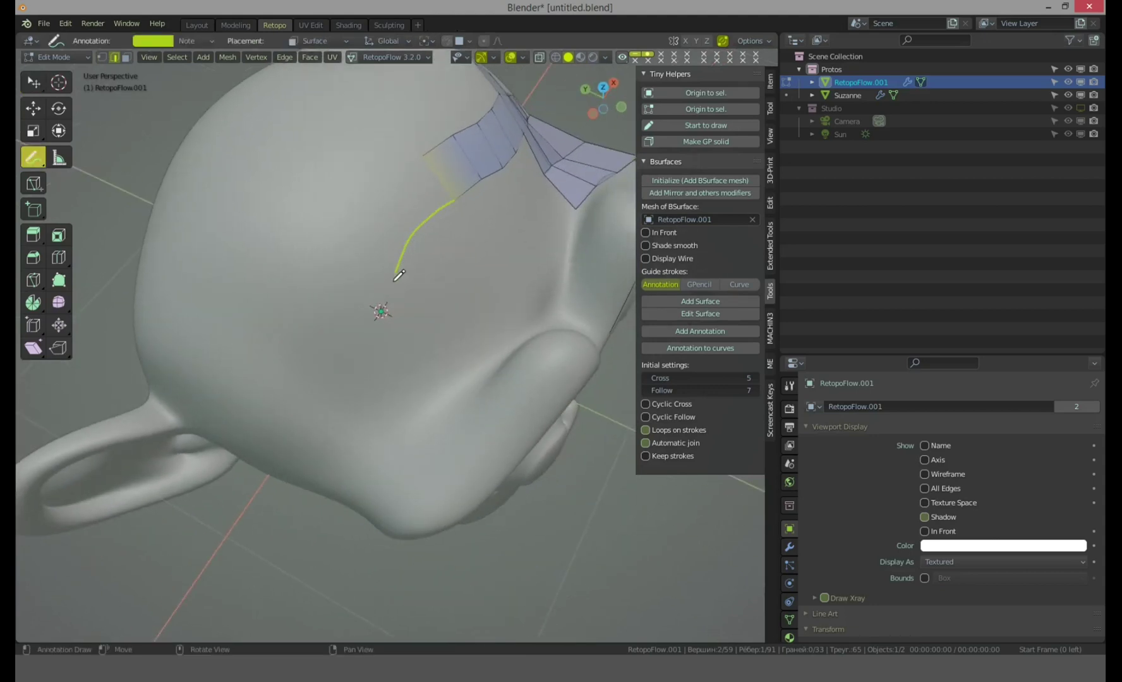
left_click_drag(399, 274, 372, 398)
mouse_move(373, 433)
middle_mouse_down()
mouse_move(346, 406)
mouse_move(354, 146)
middle_mouse_up()
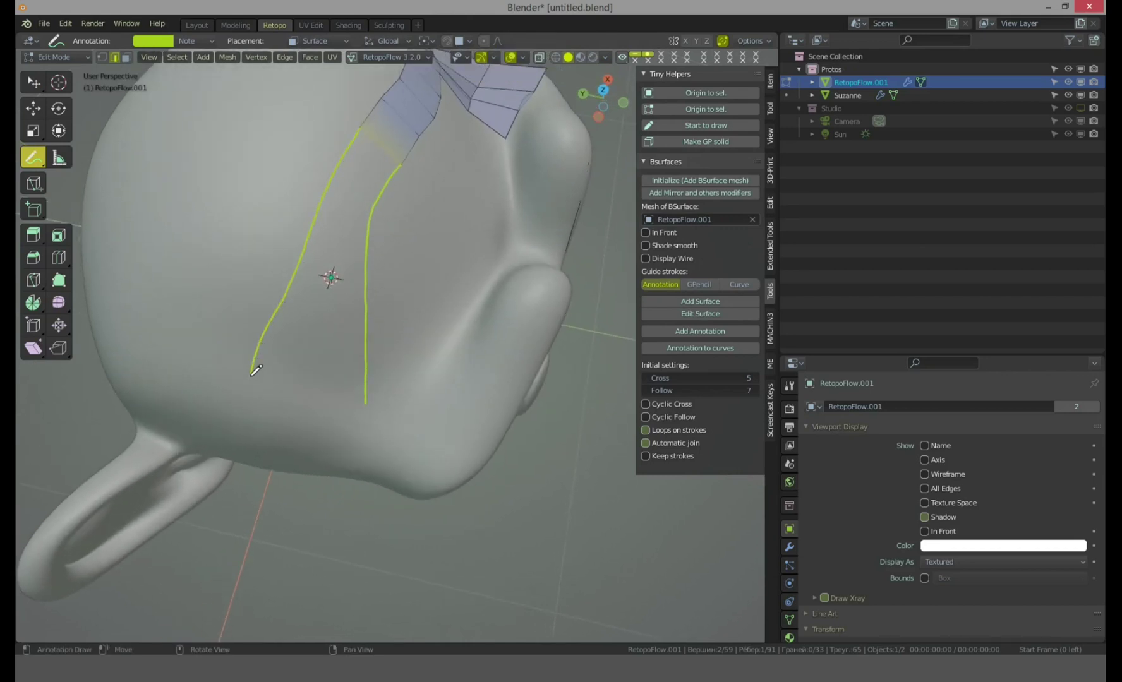
middle_click_drag(318, 390, 276, 395)
left_click(699, 298)
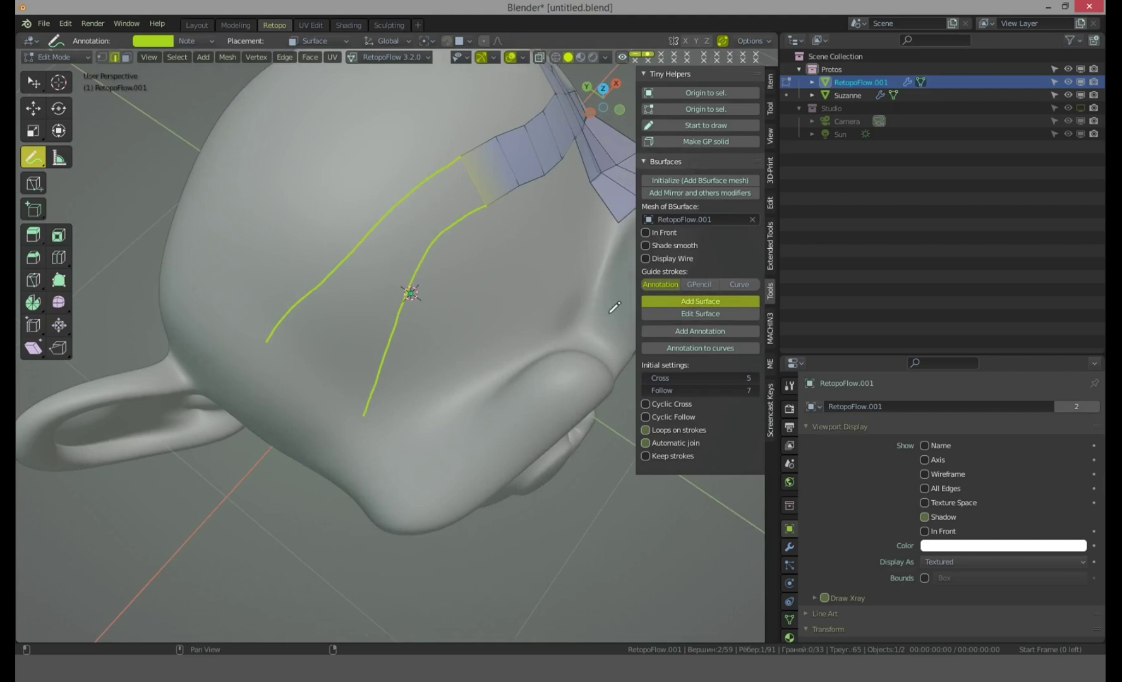
middle_click_drag(614, 308, 241, 154)
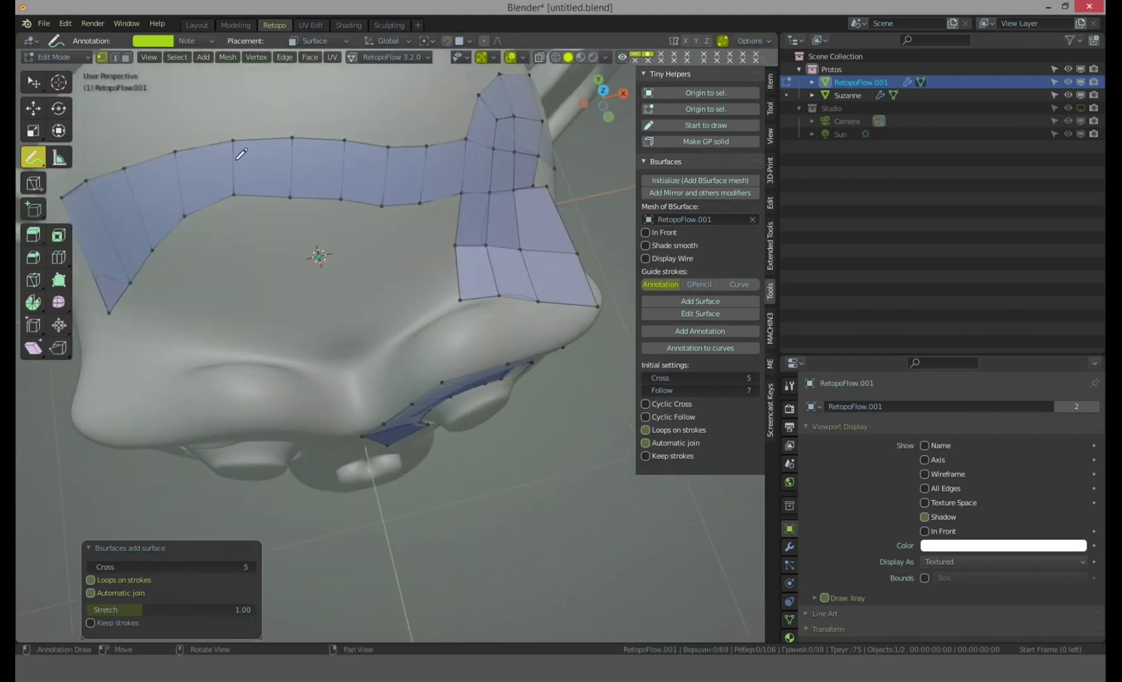
middle_click_drag(341, 314, 261, 235)
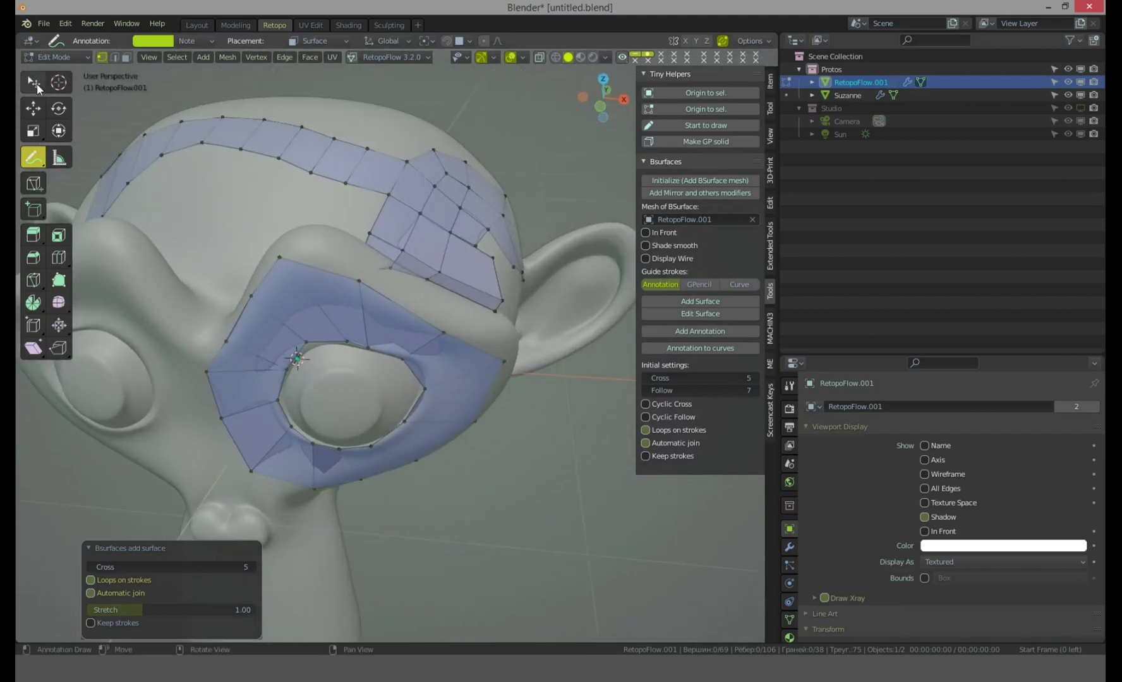
Delete the existing ring of faces around the eye
left_click(35, 83)
key("ctrl+z")
middle_click_drag(329, 303, 278, 248)
scroll(273, 252, "up", 2)
Annotate an inner and an outer closed stroke around the eye socket, and add a Bsurfaces surface between them with Cross 18 and Follow 2
left_click(33, 158)
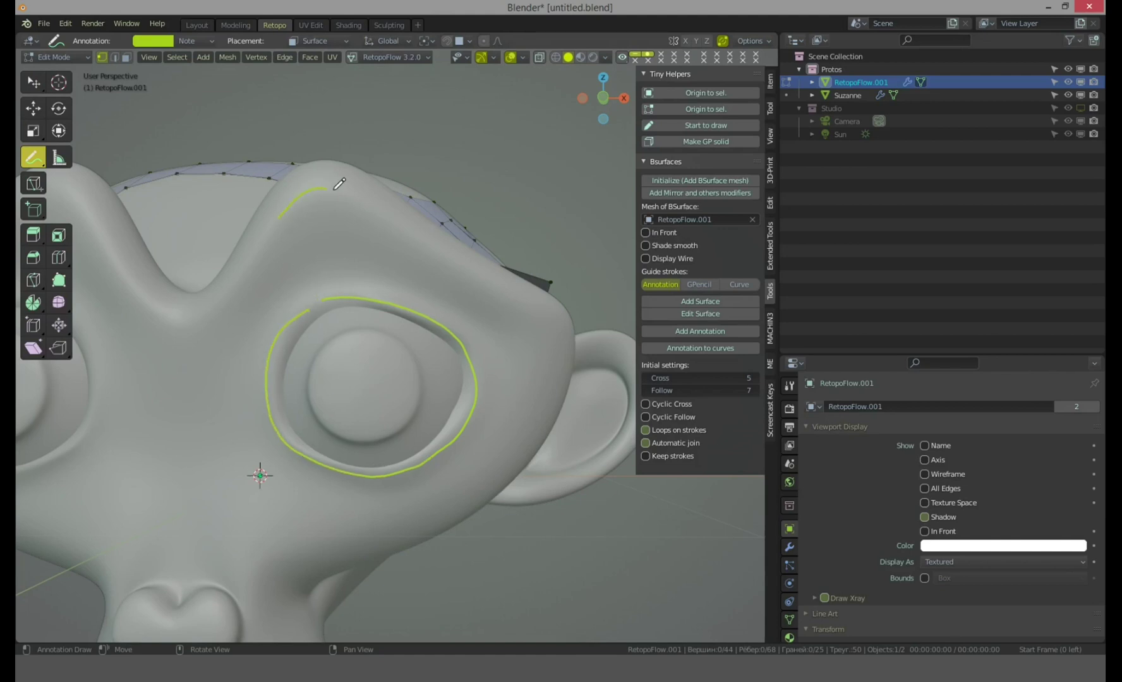
left_click_drag(339, 183, 468, 268)
mouse_move(561, 345)
left_mouse_down()
mouse_move(456, 502)
mouse_move(343, 549)
mouse_move(180, 412)
mouse_move(268, 238)
left_mouse_up()
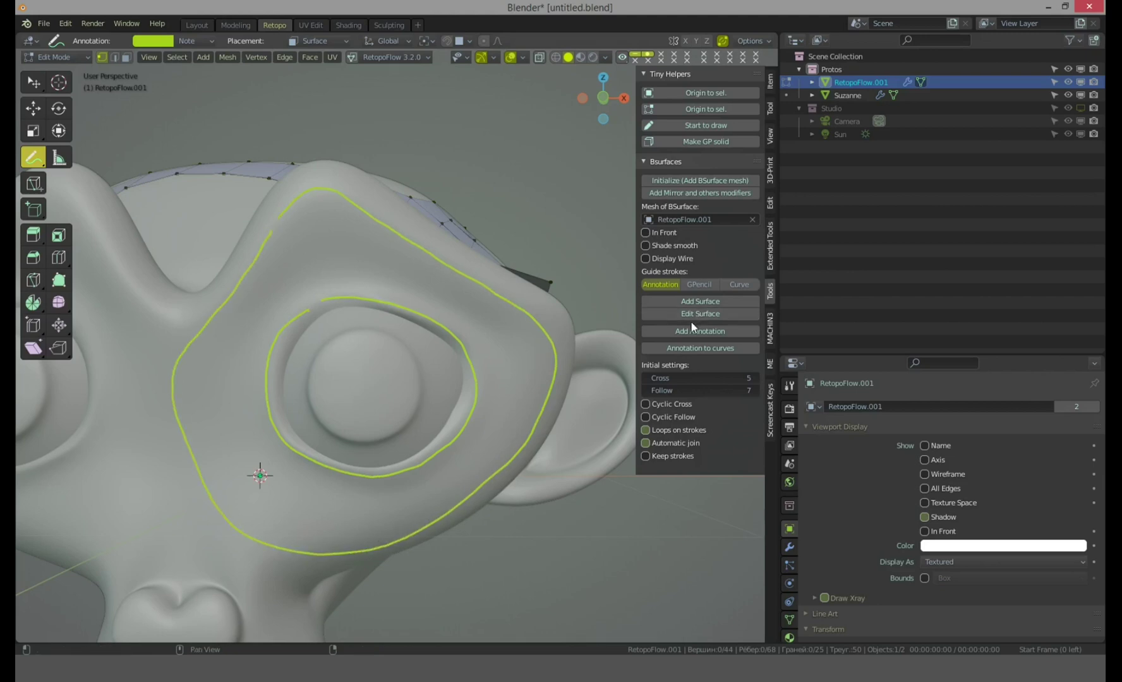
left_click(706, 304)
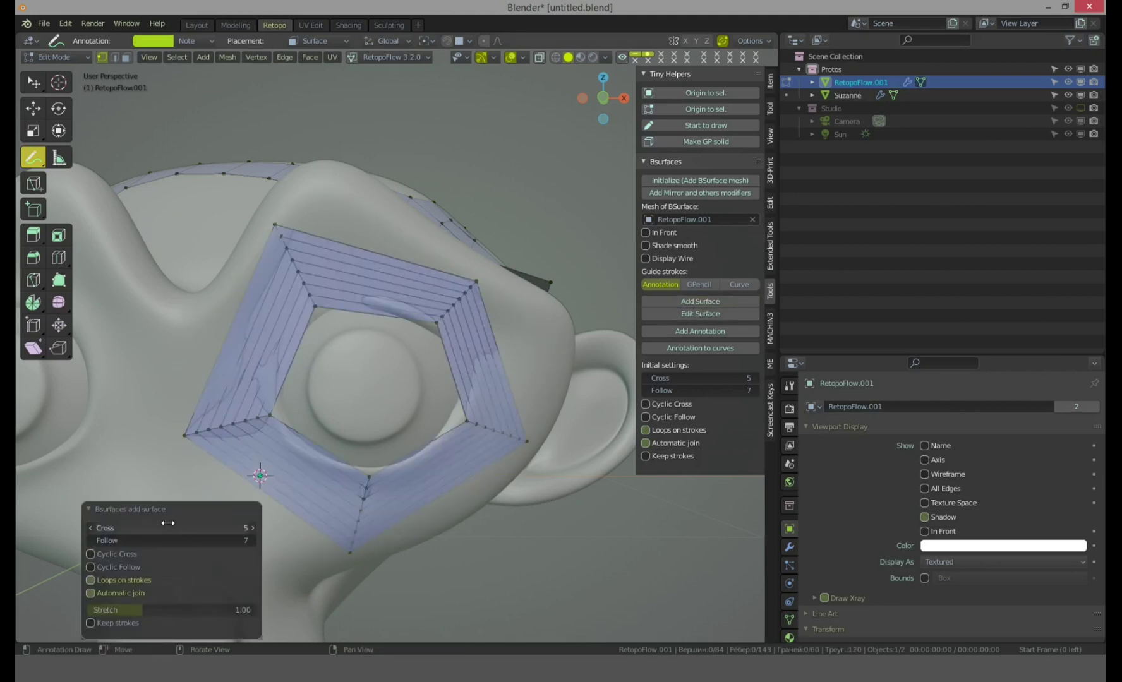
mouse_move(169, 524)
left_mouse_down()
mouse_move(193, 526)
mouse_move(172, 539)
left_mouse_up()
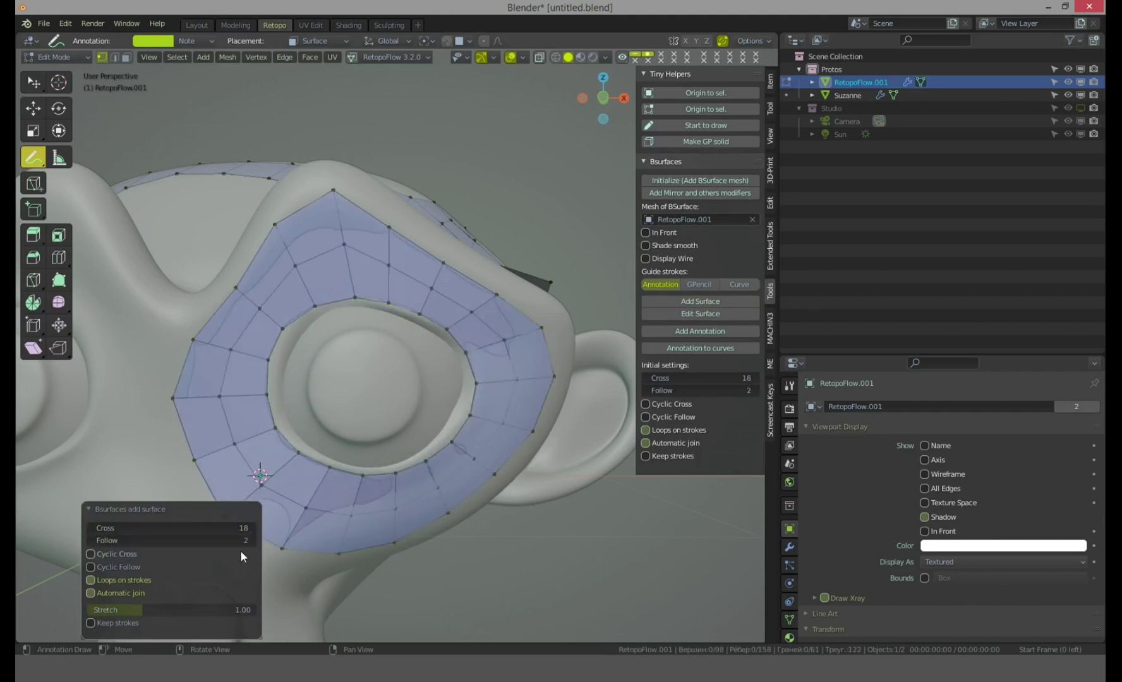
Reposition the outer vertices of the eye ring so they follow the brow ridge and the outer side of the eye socket
left_click(33, 82)
left_click_drag(276, 225, 267, 204)
left_click_drag(337, 194, 338, 174)
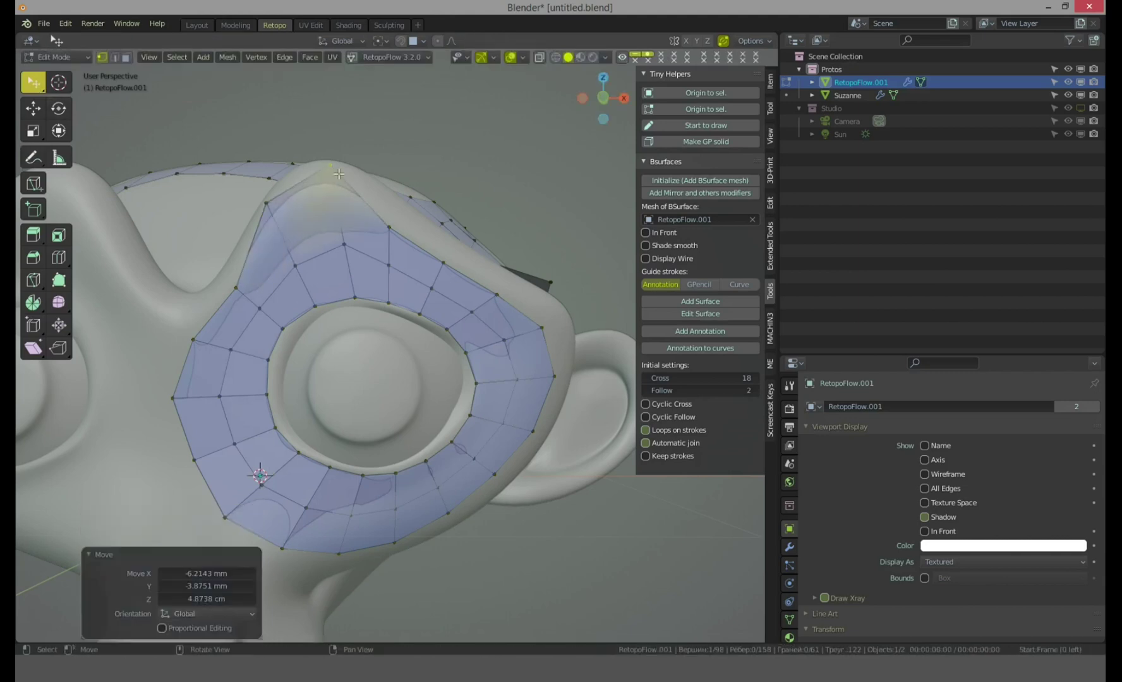
left_click_drag(387, 236, 398, 224)
middle_click_drag(429, 285, 345, 316)
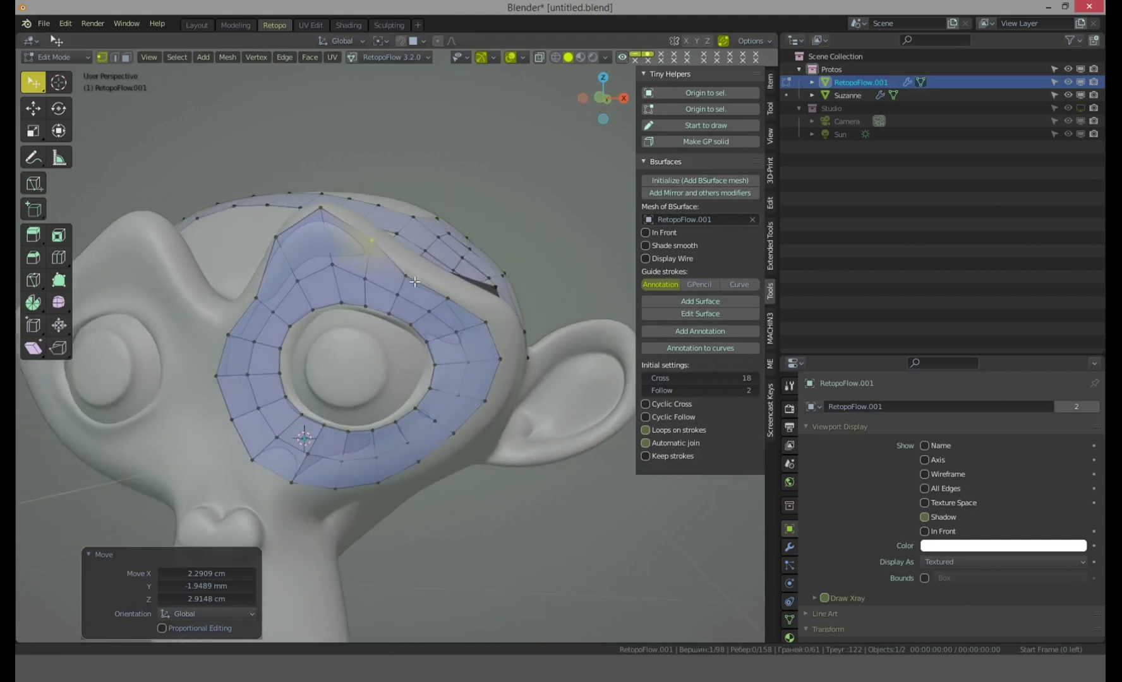
left_click_drag(385, 265, 394, 254)
scroll(394, 259, "up", 2)
mouse_move(387, 272)
middle_mouse_down()
mouse_move(379, 293)
mouse_move(372, 278)
middle_mouse_up()
left_click_drag(508, 438, 502, 479)
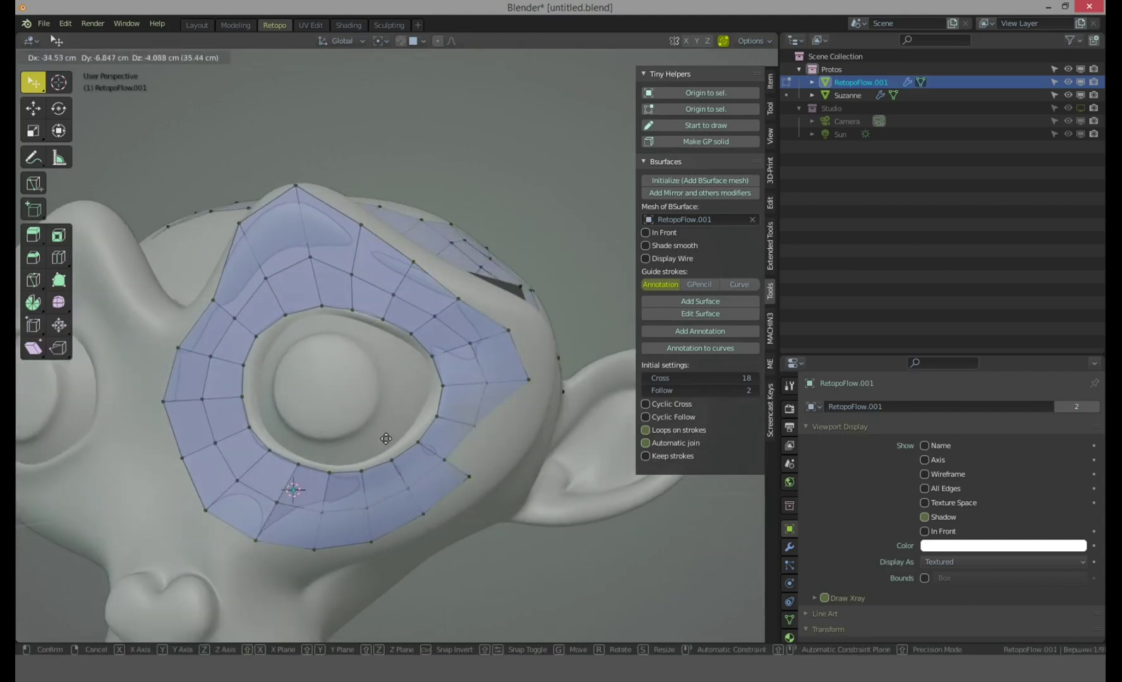
left_click(502, 440)
Move the upper-edge vertices at the temple end of the forehead strip further back onto the head
middle_click_drag(502, 440, 374, 464)
scroll(379, 385, "down", 4)
left_click_drag(517, 350, 494, 290)
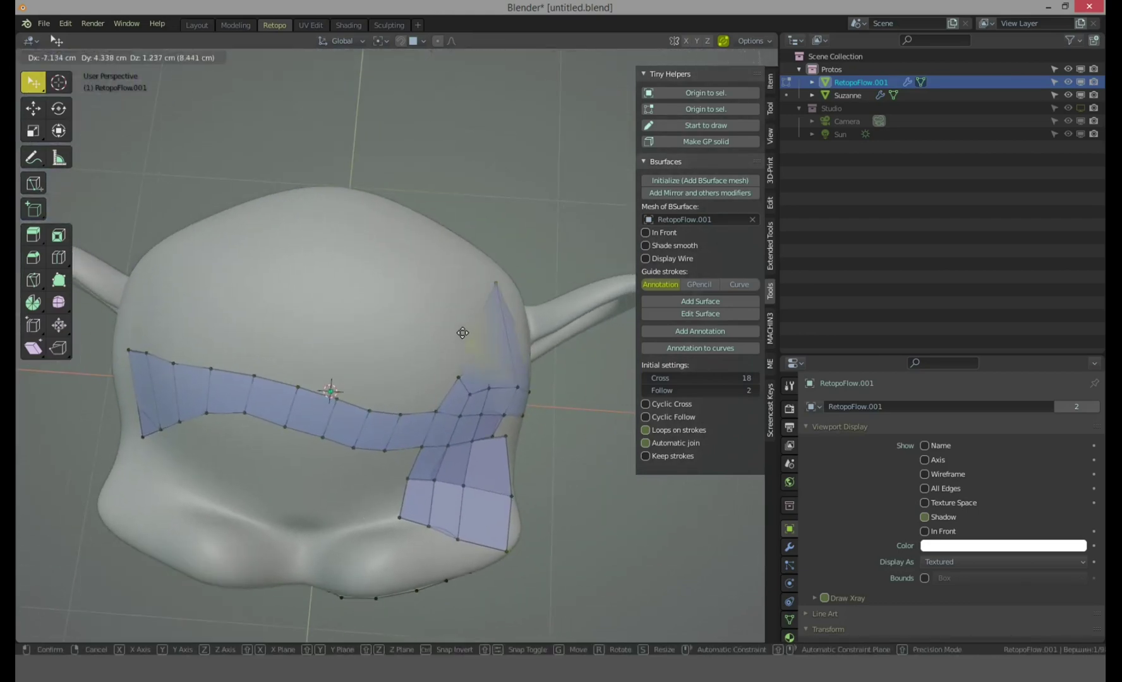
left_click(466, 333)
mouse_move(411, 350)
middle_mouse_down()
mouse_move(382, 393)
mouse_move(435, 366)
middle_mouse_up()
Try adding a Bsurfaces surface between two annotated strokes on the crown without selecting any edges, and undo it
left_click(33, 157)
middle_click_drag(235, 248, 267, 277)
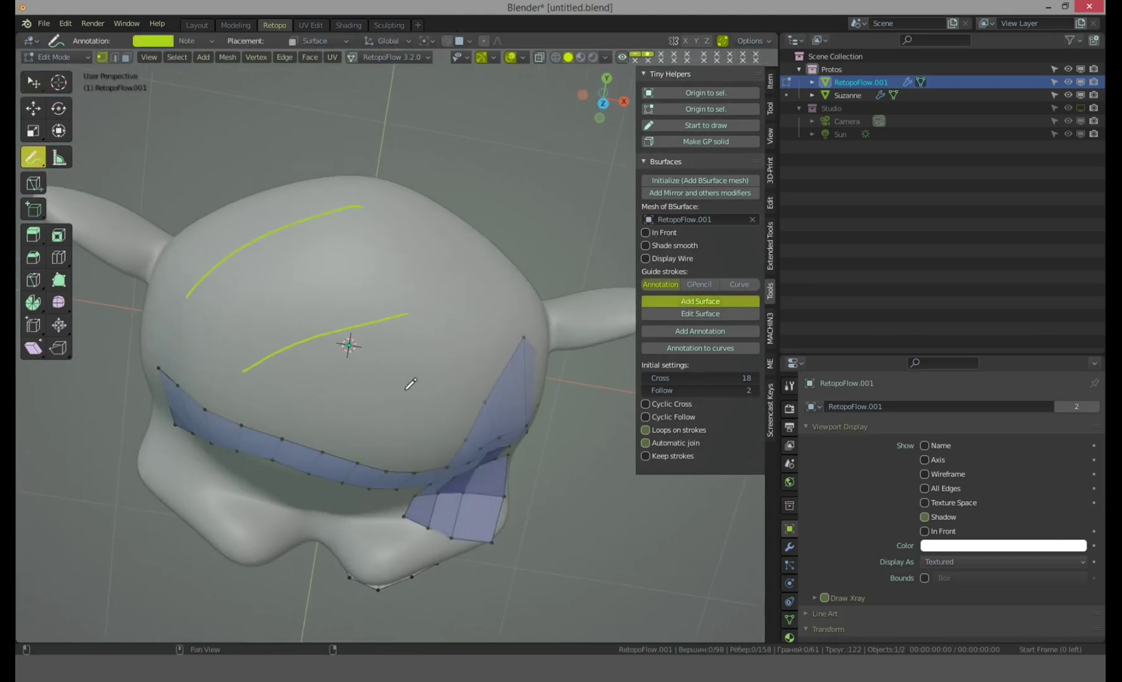
left_click(688, 302)
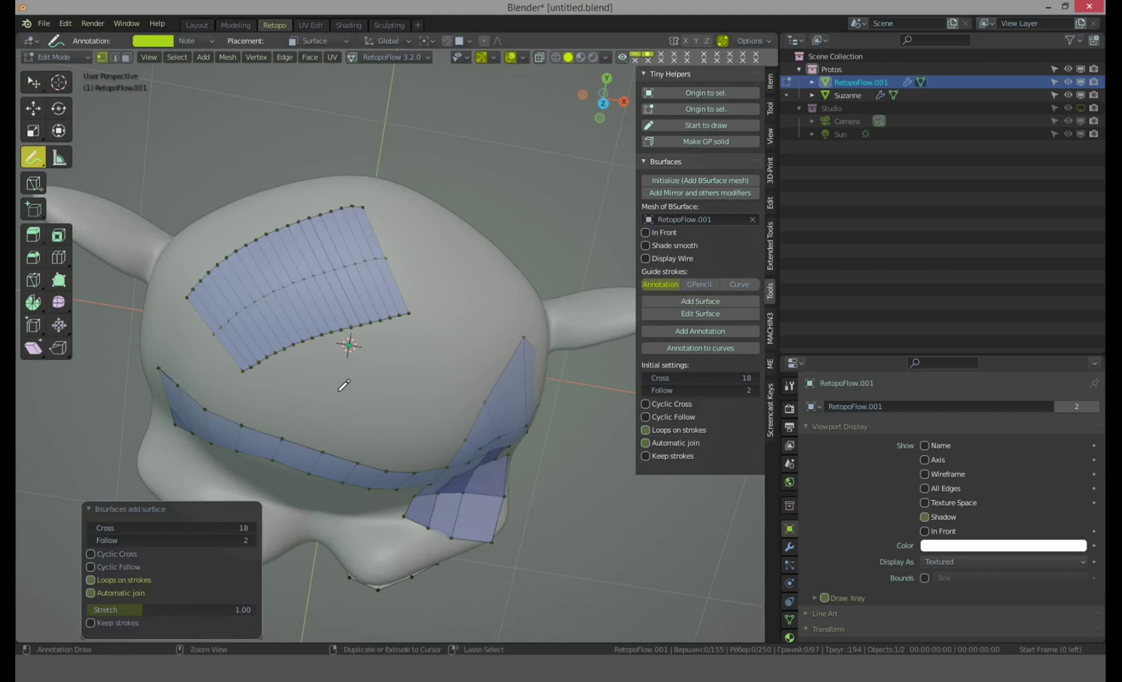
key("ctrl+z")
Select the forehead strip's upper boundary loop up to the temple corner as the starting edge for new annotation strokes
middle_click_drag(336, 397, 299, 337)
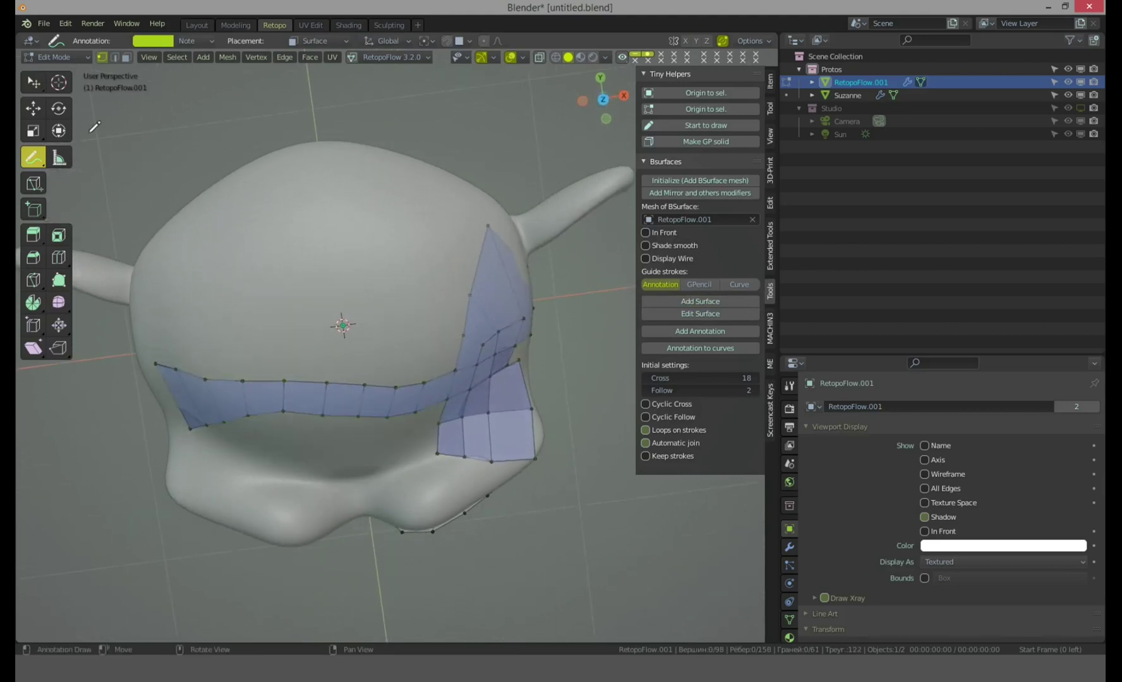
left_click(33, 82)
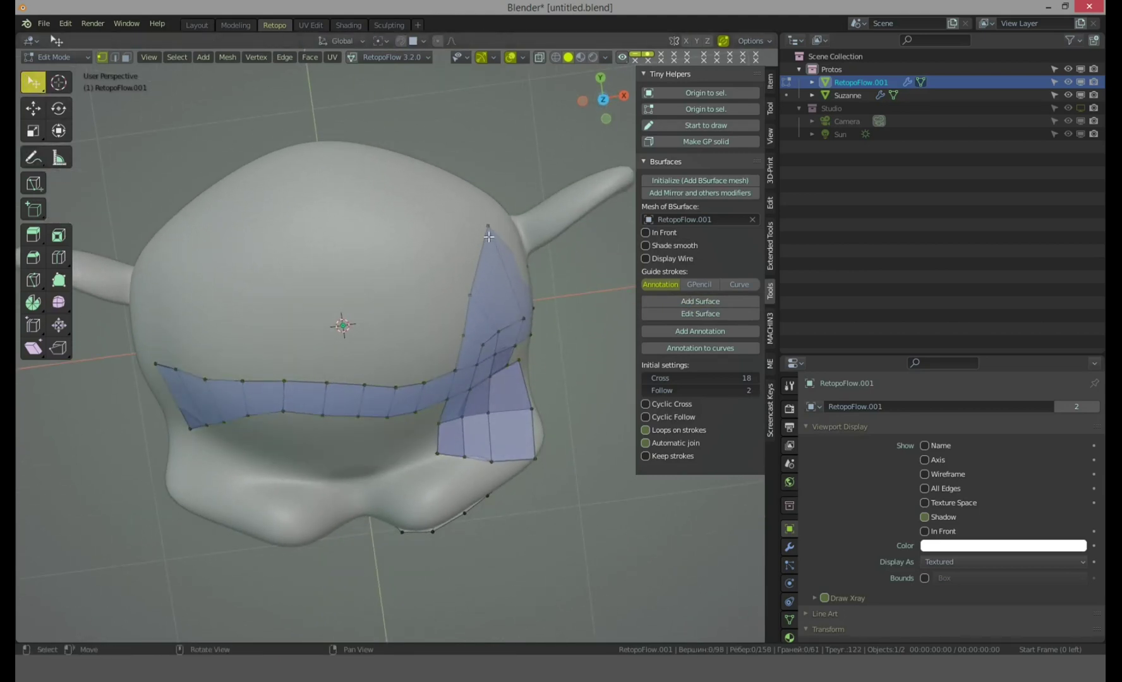
left_click(396, 352, "alt")
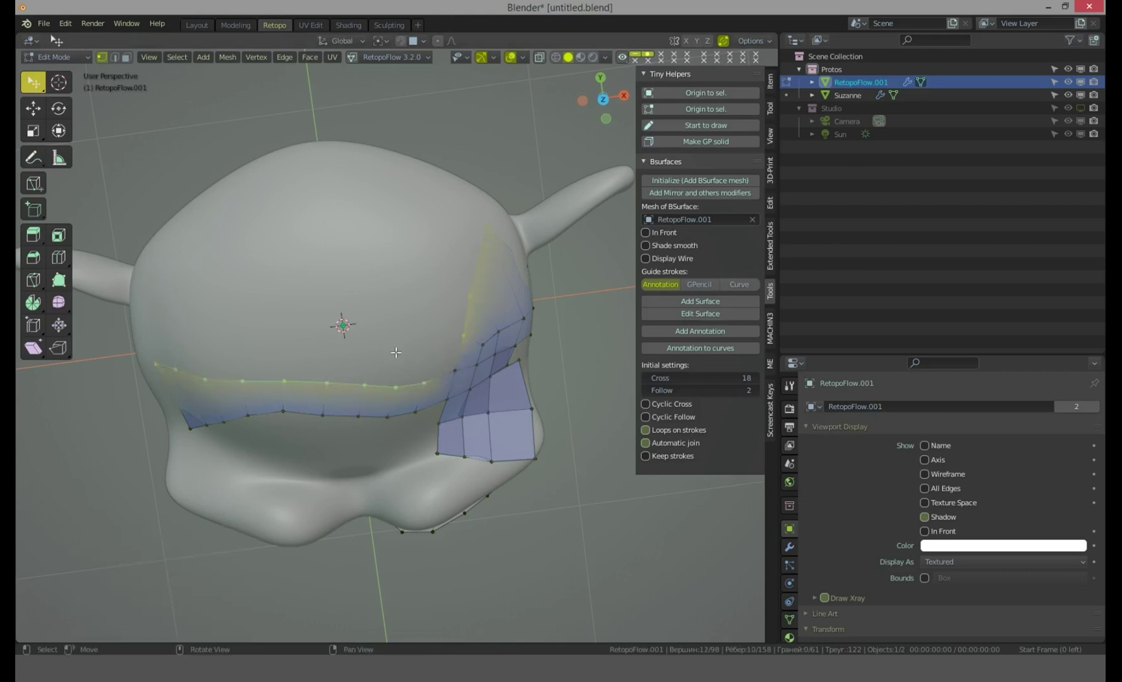
key("d")
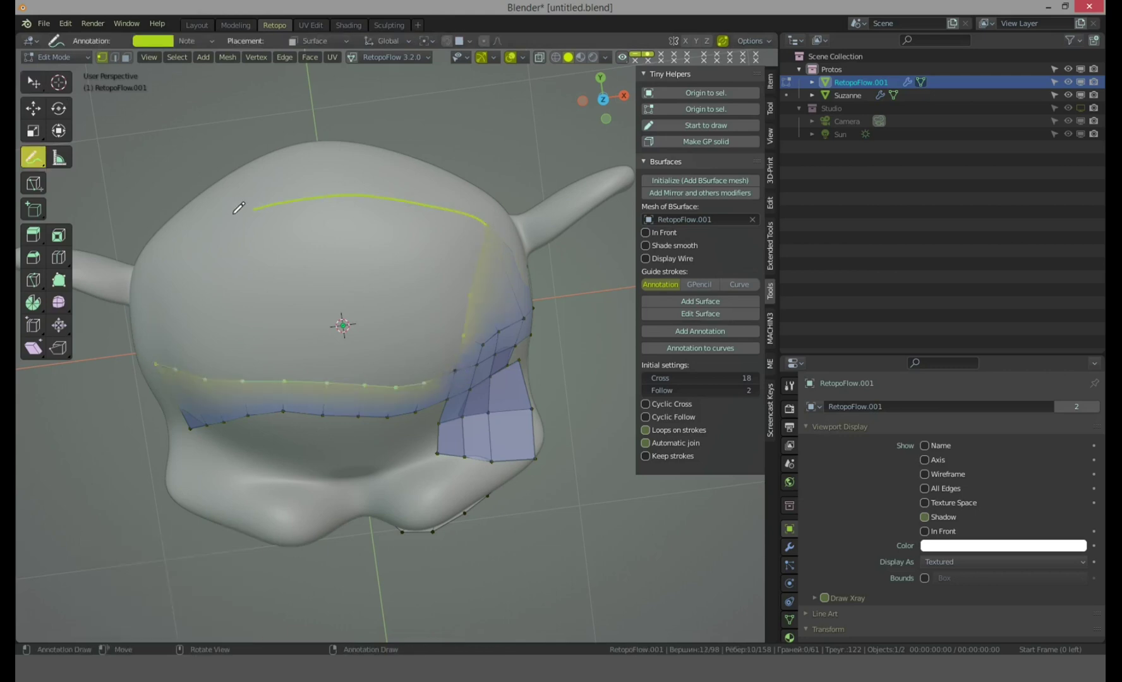
Try adding a Bsurfaces surface from the selected loop with an annotated stroke running from the temple corner over the crown, and undo it
middle_click_drag(291, 242, 335, 405)
left_click(689, 301)
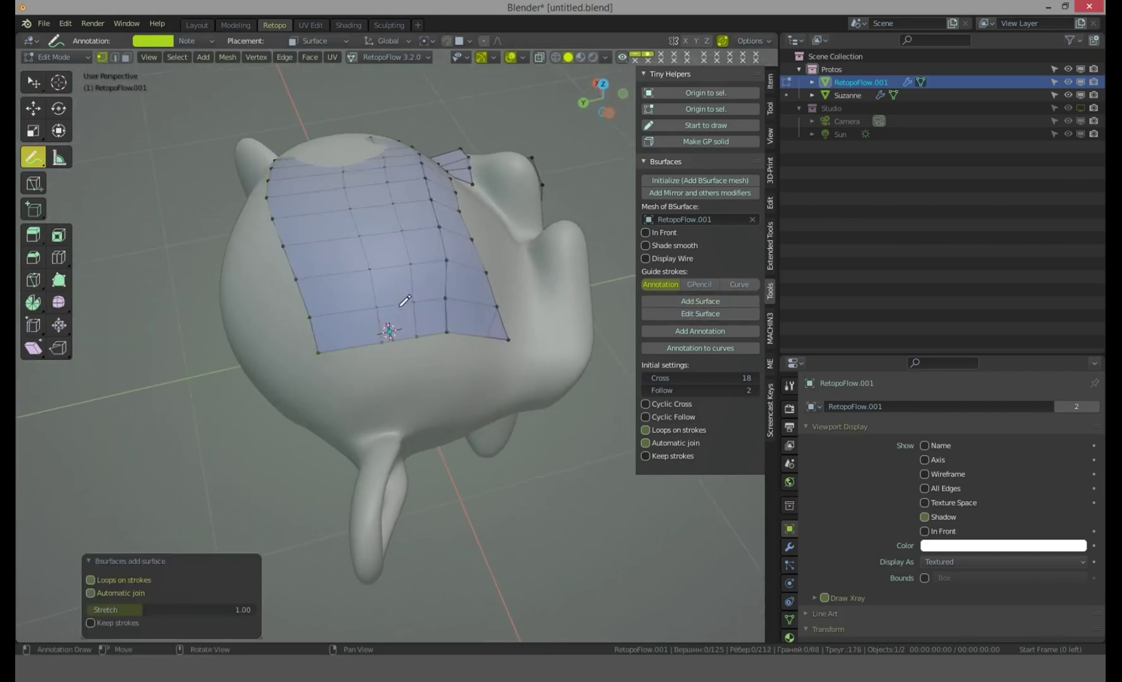
mouse_move(396, 316)
middle_mouse_down()
mouse_move(342, 430)
mouse_move(350, 368)
mouse_move(359, 483)
mouse_move(363, 348)
mouse_move(429, 178)
middle_mouse_up()
key("ctrl+z")
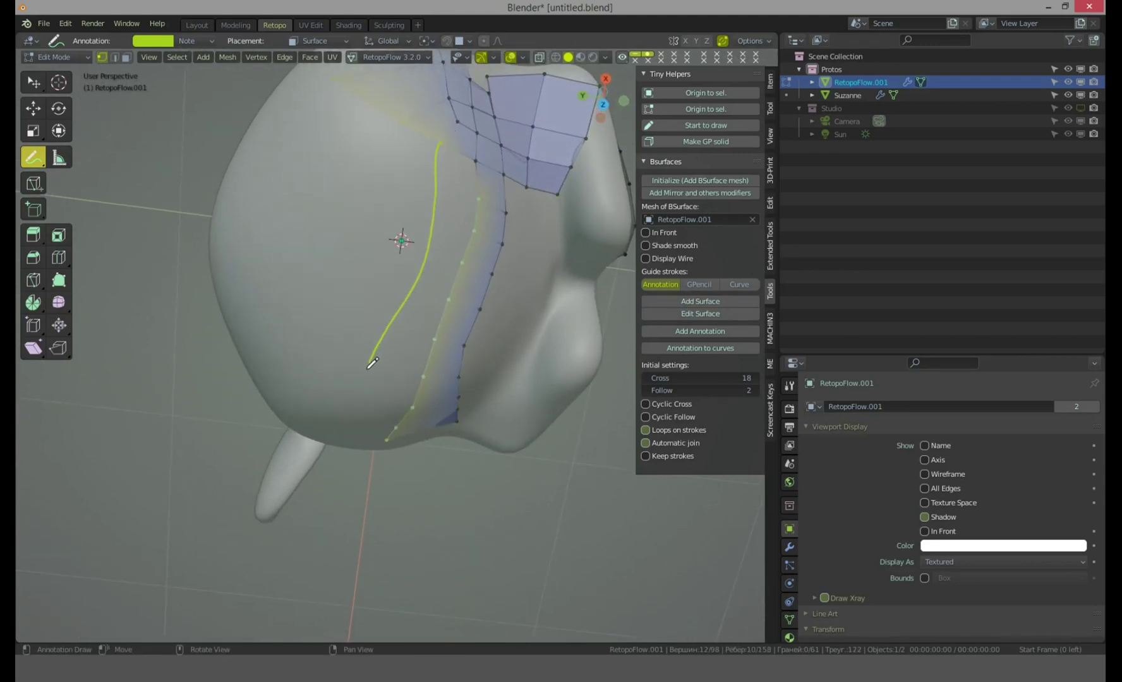
Annotate three roughly parallel guide strokes across the crown behind the selected loop, and add a Bsurfaces surface through them
middle_click_drag(358, 456, 494, 270)
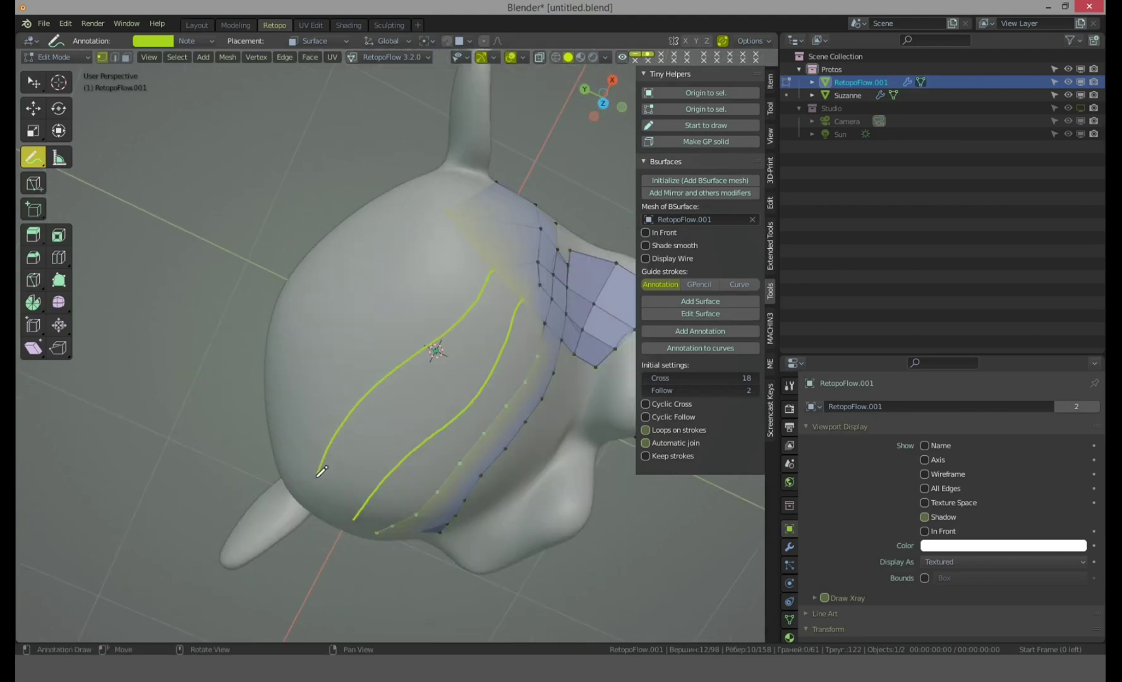
middle_click_drag(342, 408, 535, 295)
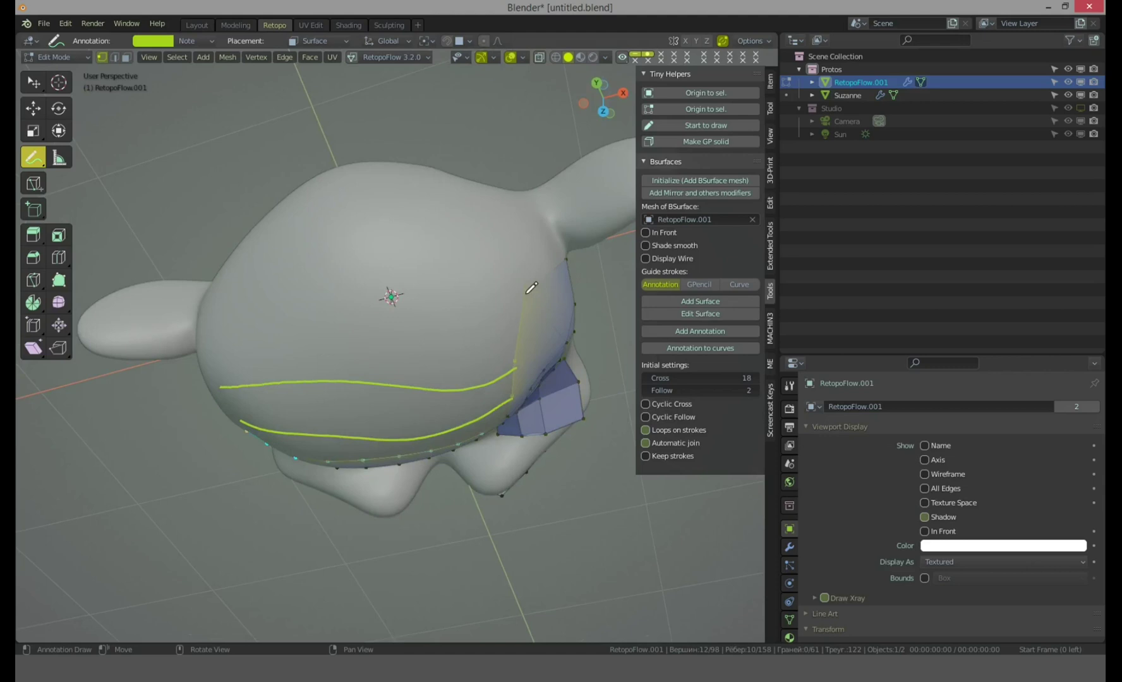
left_click_drag(481, 278, 277, 302)
mouse_move(265, 397)
middle_mouse_down()
mouse_move(418, 311)
mouse_move(357, 380)
mouse_move(394, 301)
middle_mouse_up()
left_click(699, 302)
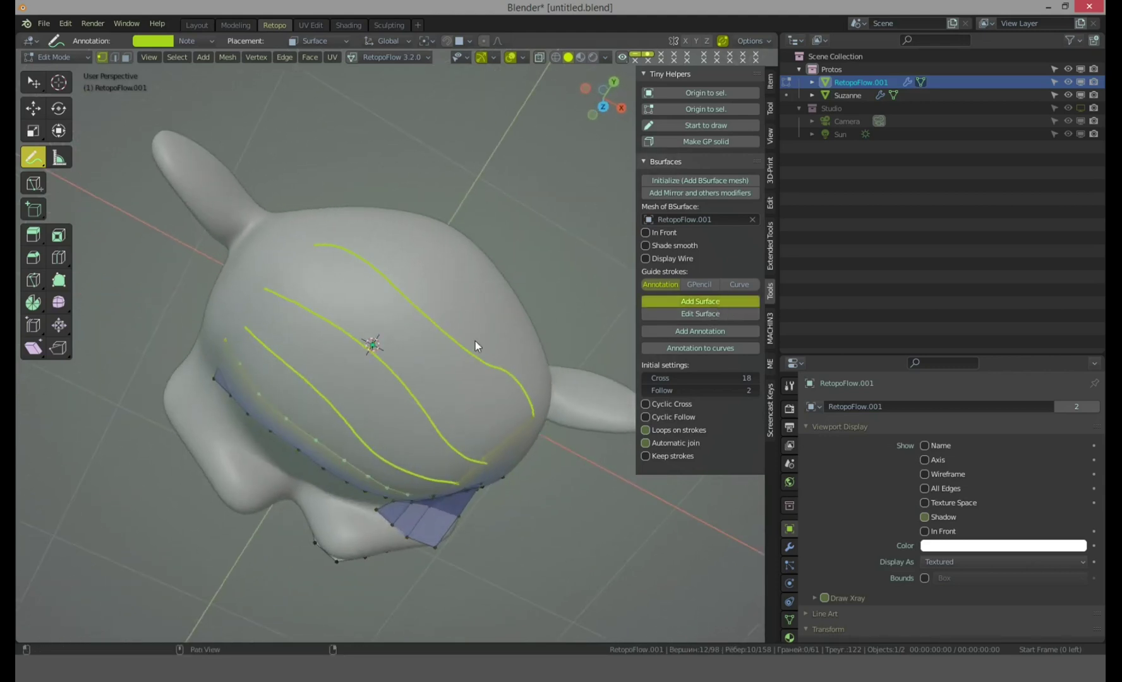
mouse_move(387, 355)
middle_mouse_down()
mouse_move(492, 293)
mouse_move(431, 371)
mouse_move(384, 393)
mouse_move(296, 382)
mouse_move(380, 386)
mouse_move(250, 279)
middle_mouse_up()
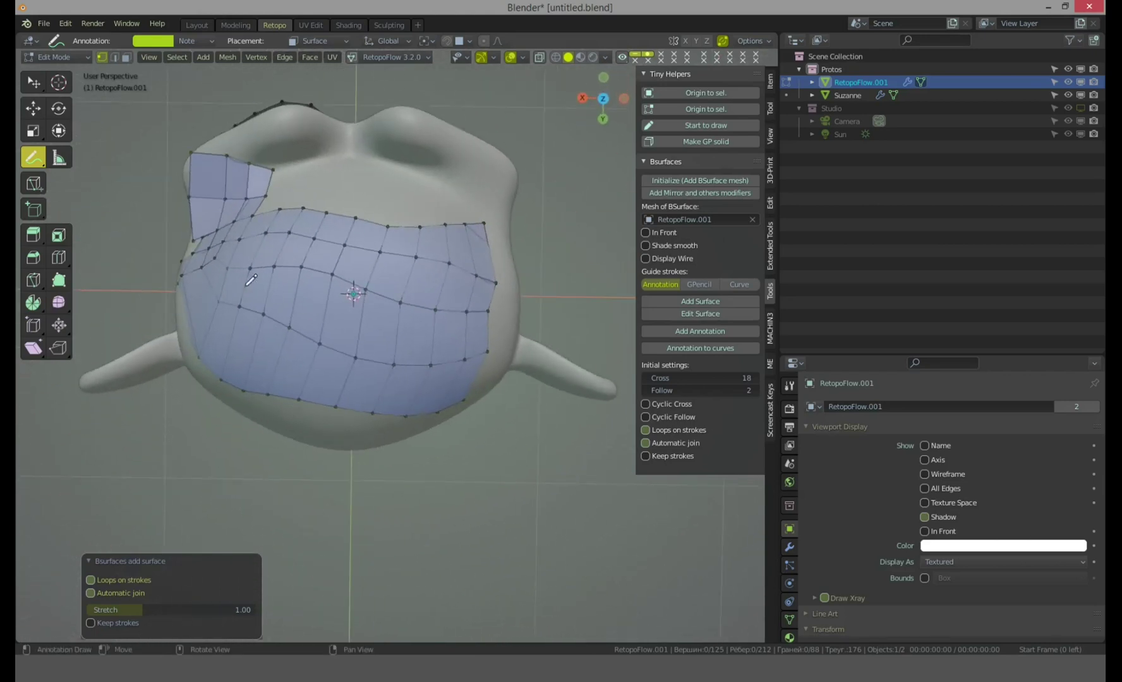
Delete a row of three faces running from the forehead edge into the crown surface
middle_click_drag(409, 334, 439, 334)
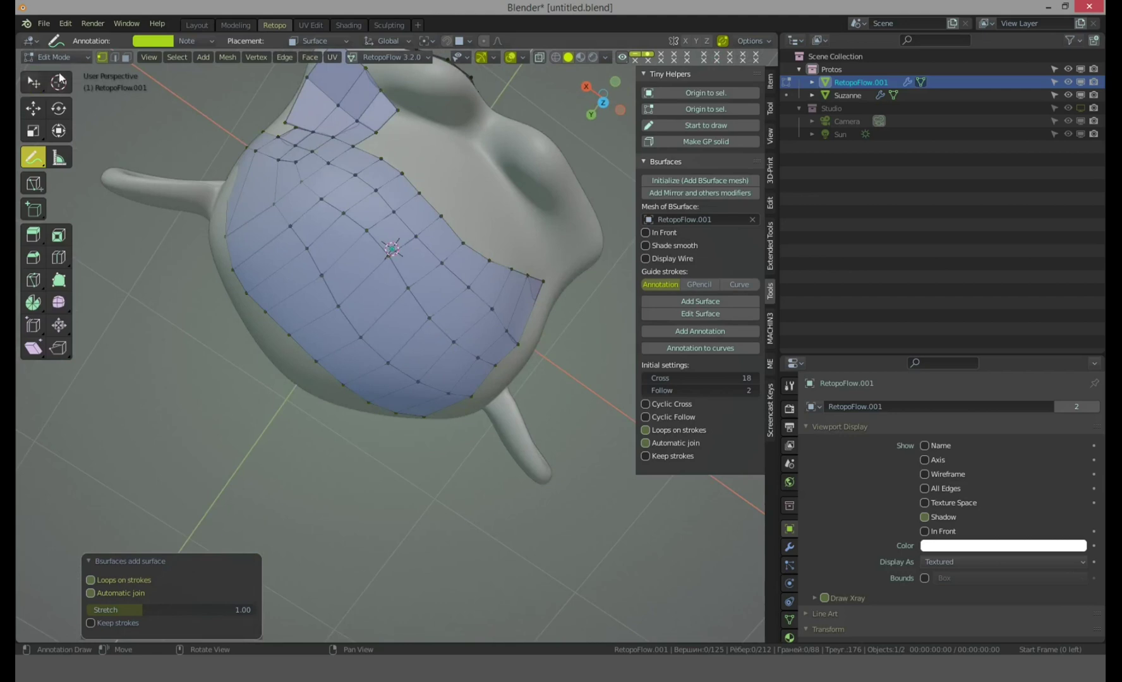
left_click(32, 84)
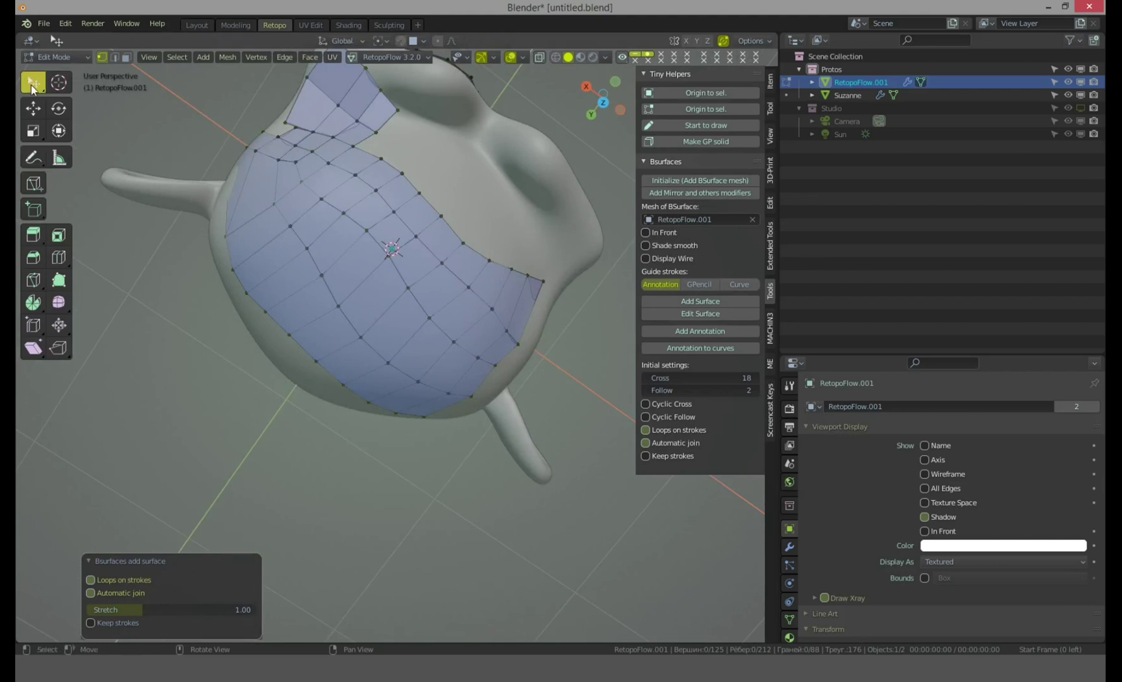
key("2")
key("3")
left_click(413, 222)
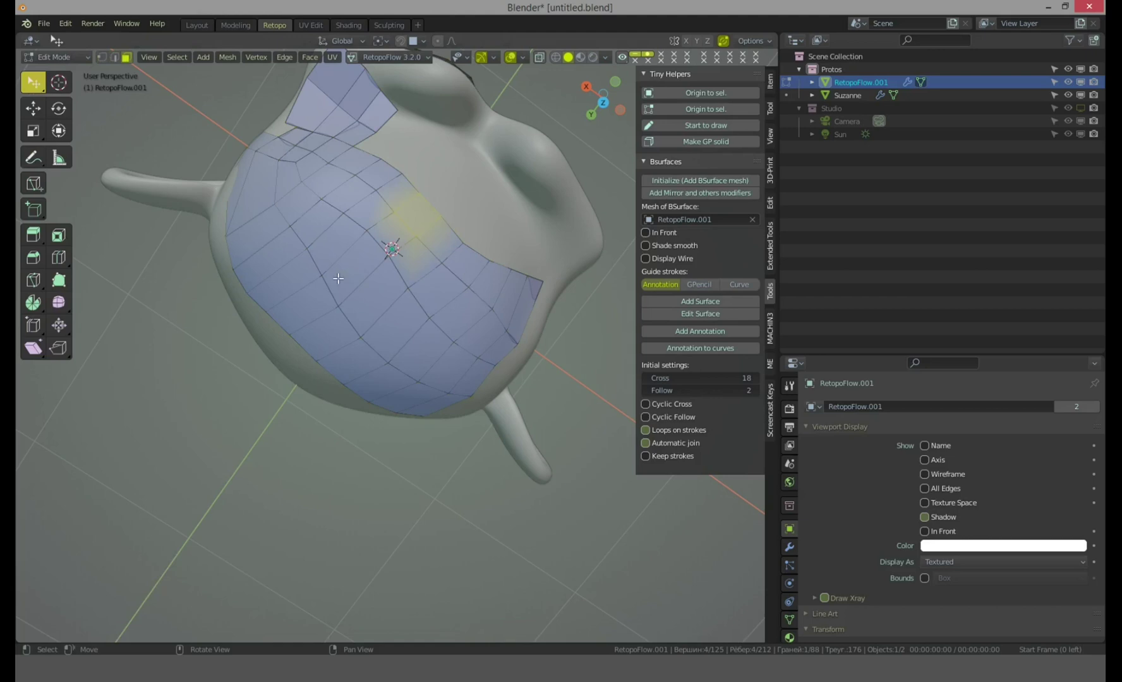
left_click(338, 278, "ctrl")
key("x")
left_click(326, 305)
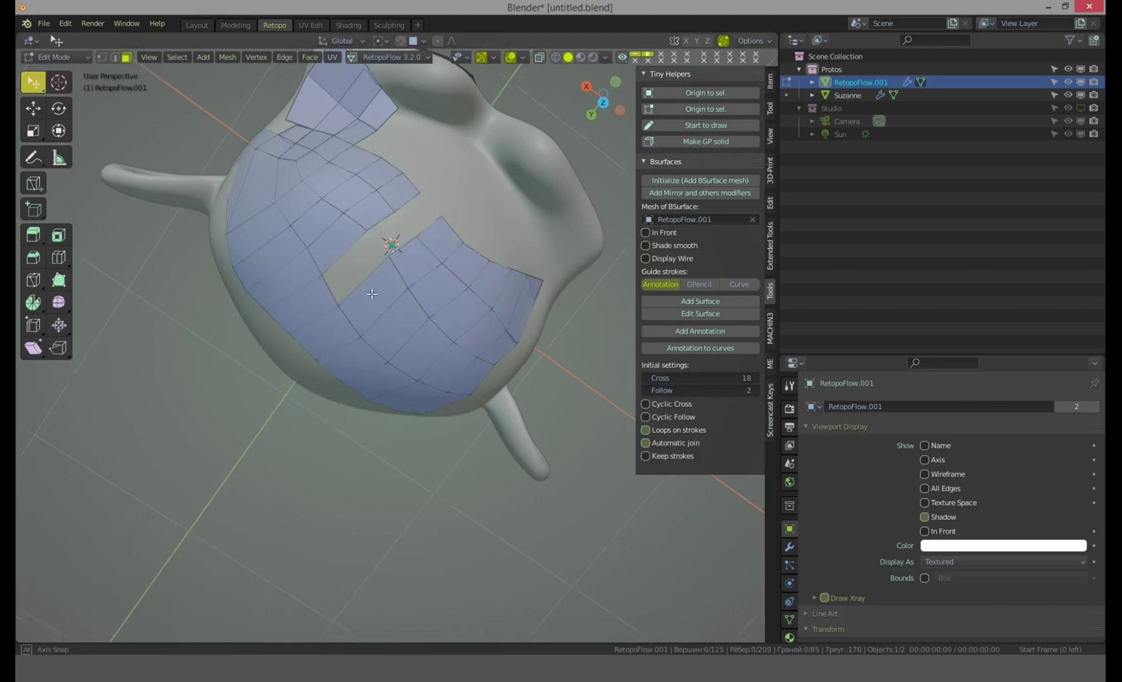
Add four loop cuts across the band of faces beside the gap's inner end, and refill the gap with three faces from its inner edge
middle_click_drag(372, 294, 329, 281)
key("2")
left_click(330, 286)
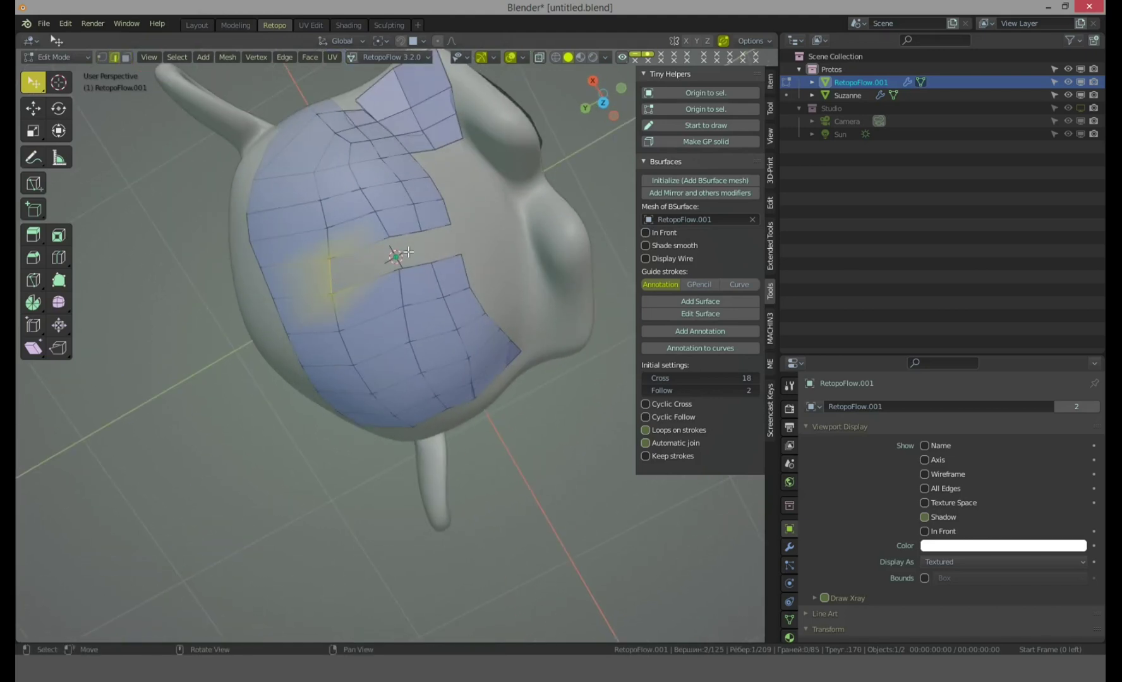
scroll(404, 253, "up", 4)
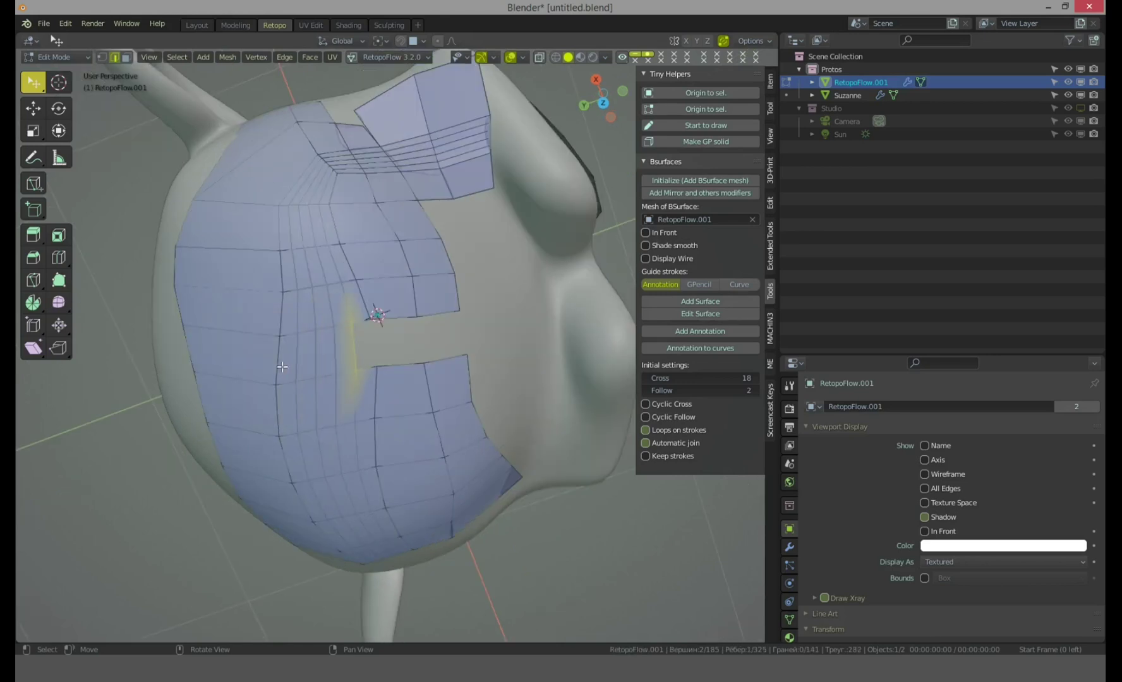
key("f")
key("f")
key("f")
middle_click_drag(283, 366, 309, 322)
key("ctrl+r")
scroll(376, 253, "up", 3)
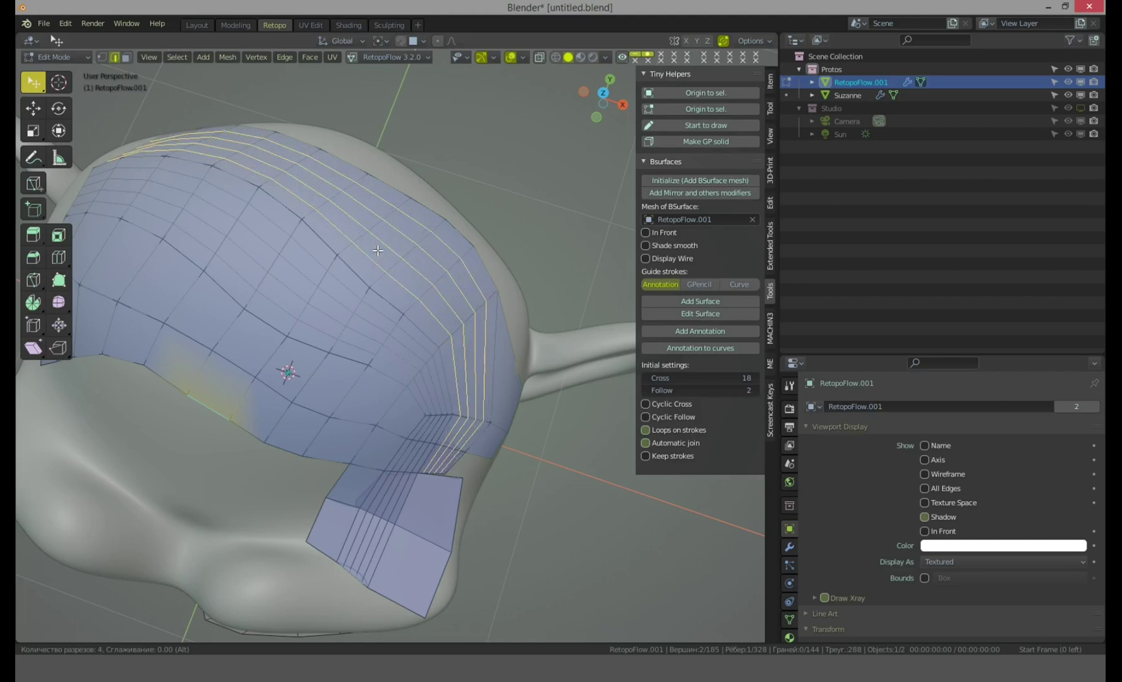
key("Escape")
Move the two front boundary vertices of the refilled faces outward onto the forehead
middle_click_drag(372, 258, 372, 312)
key("1")
left_click_drag(348, 346, 314, 345)
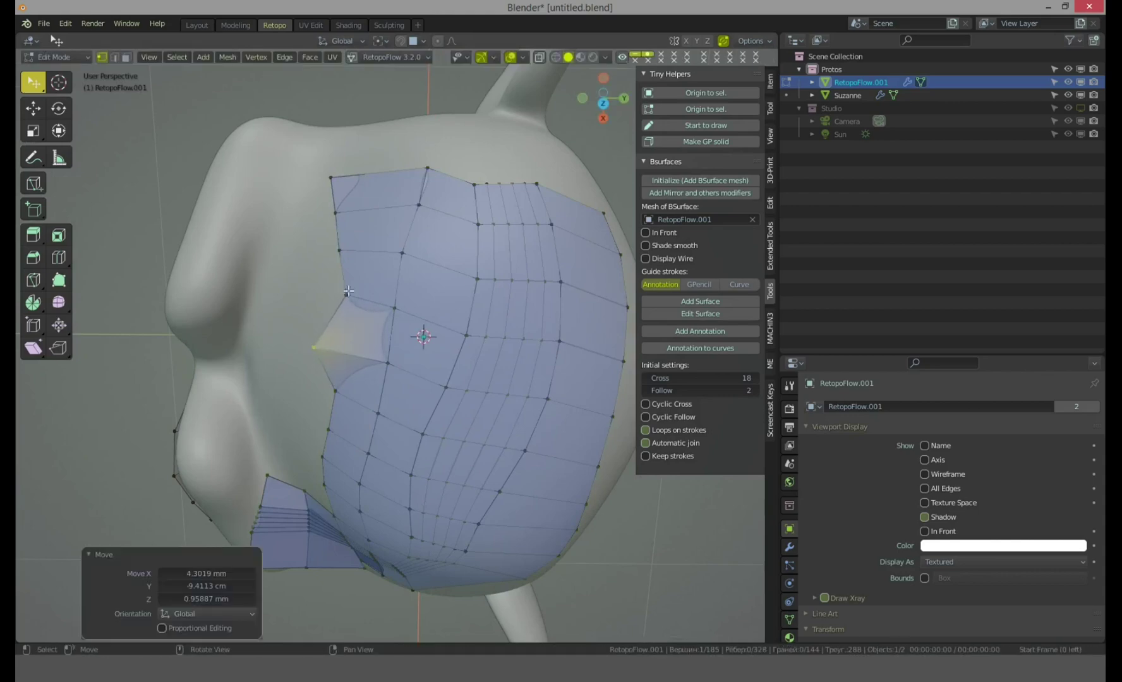
left_click_drag(346, 295, 312, 290)
Bevel the two connected edges just behind the moved forehead vertices by 7.22 cm with one segment, and clear the selection
key("3")
key("2")
left_click(397, 283, "alt")
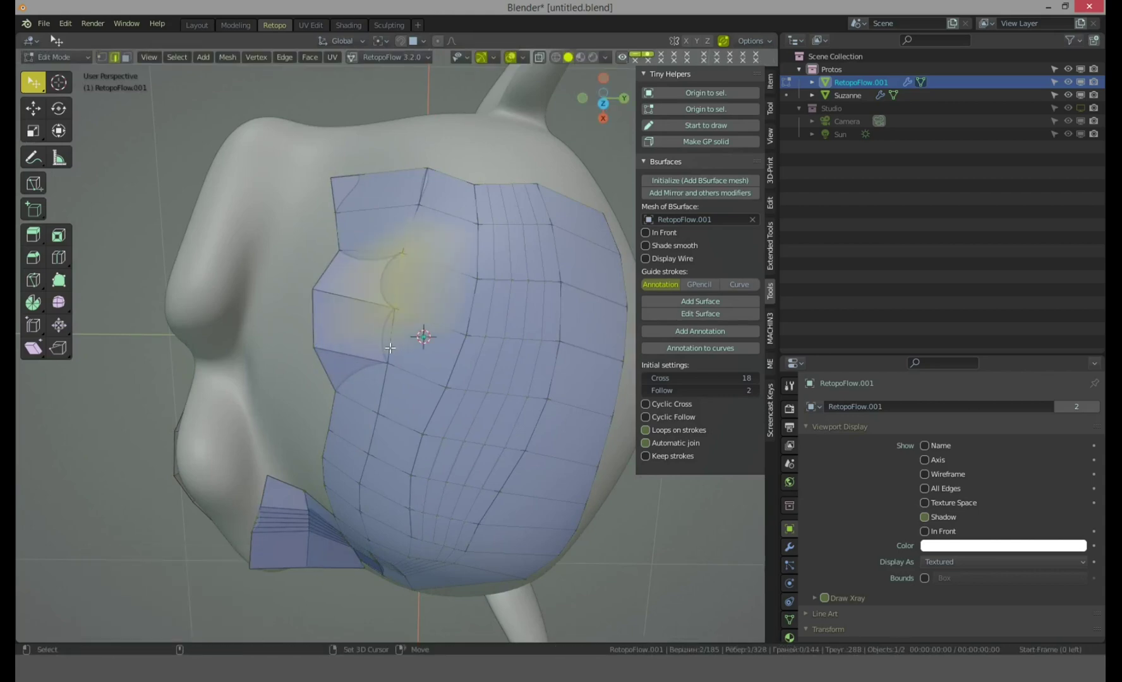
middle_click_drag(396, 346, 398, 312)
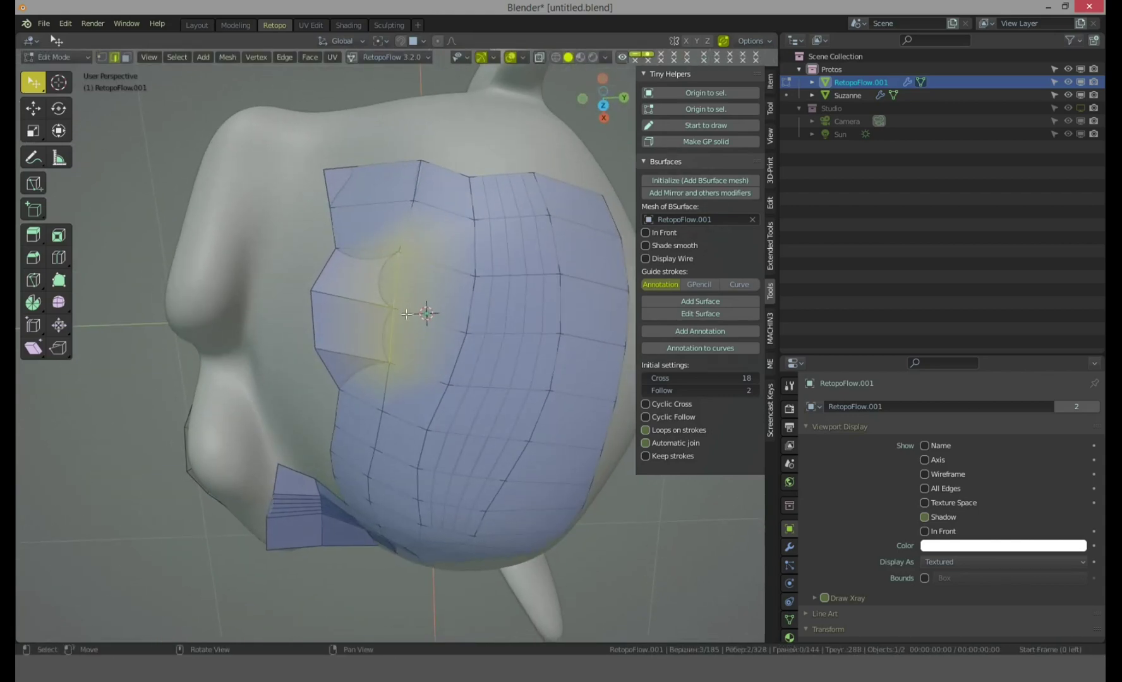
key("ctrl+b")
left_click(444, 348)
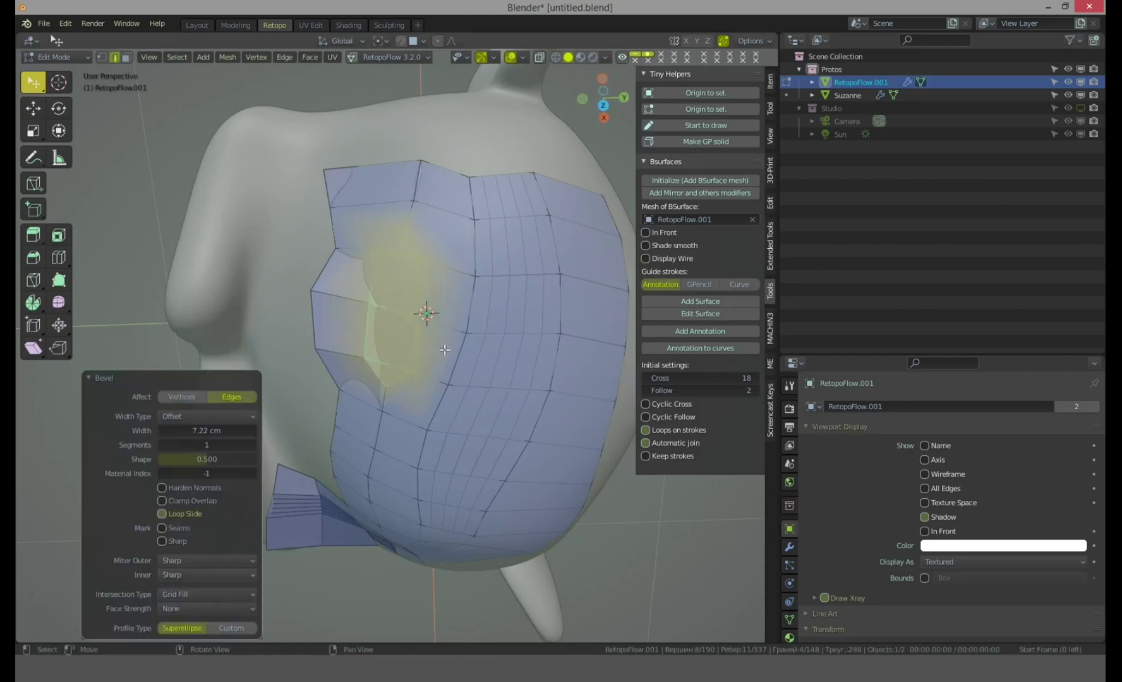
key("alt+a")
Try insetting two separate faces in the rear row of the crown surface, and undo the inset
middle_click_drag(432, 324, 341, 251)
left_click(393, 299)
key("3")
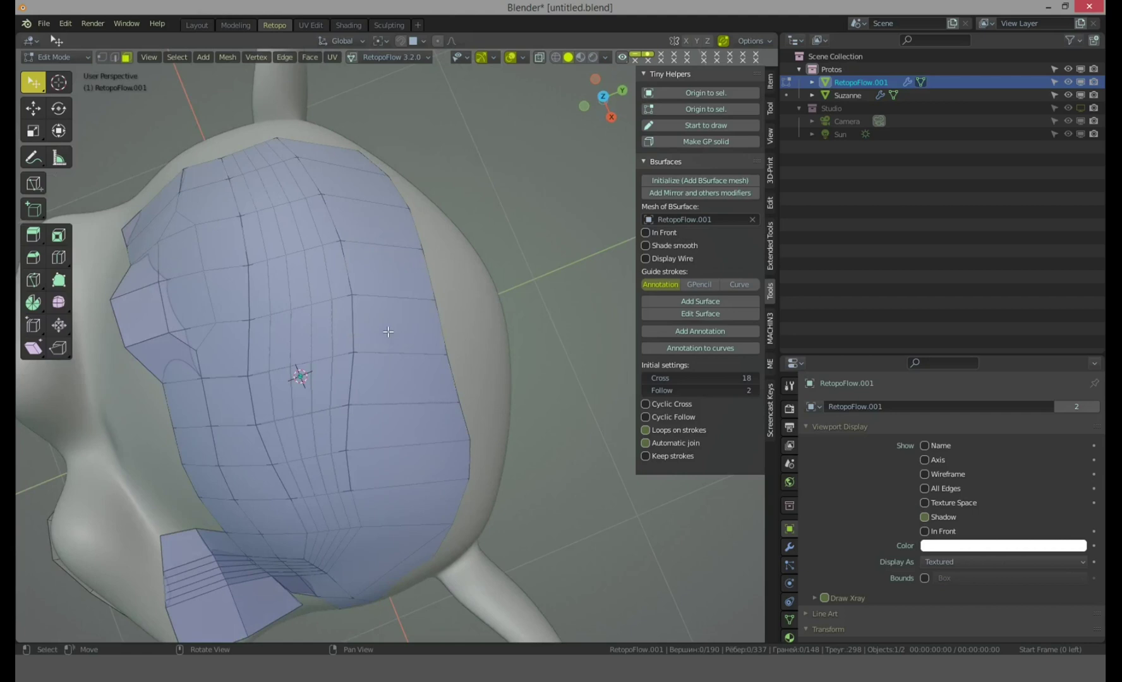
left_click(397, 326)
left_click(397, 428, "shift")
key("i")
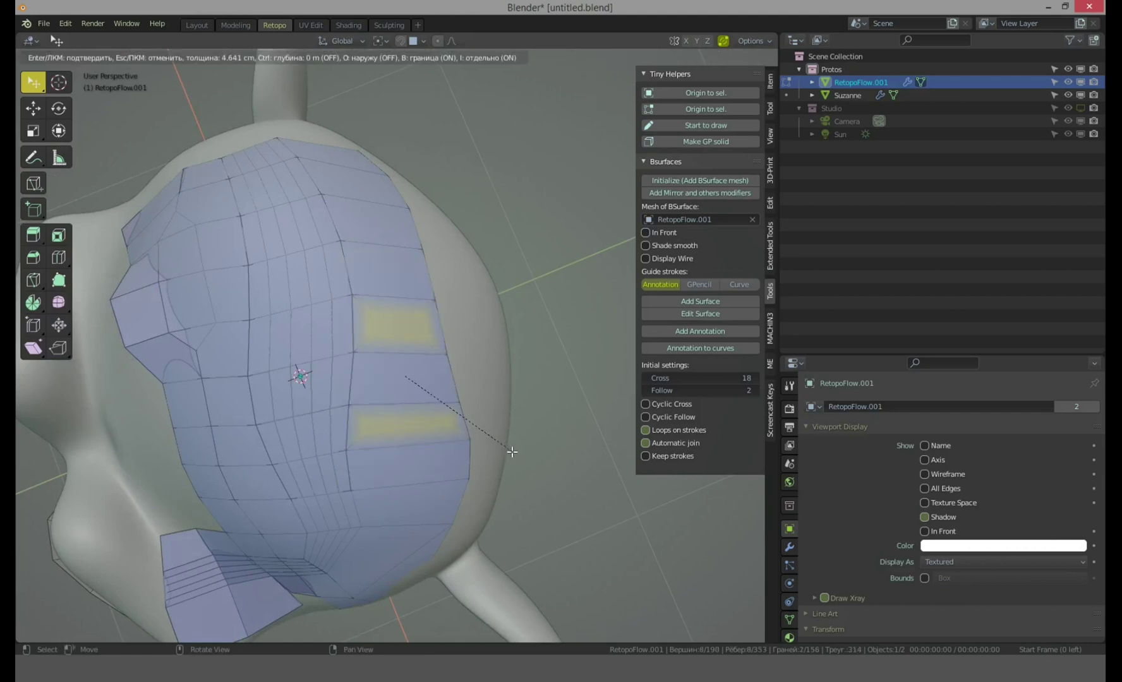
right_click(512, 452)
key("ctrl+z")
Inset three adjacent faces in the rear row of the crown surface as one region with a thickness of 7.868 cm
middle_click_drag(411, 392, 402, 387, "shift")
left_click(392, 382, "shift")
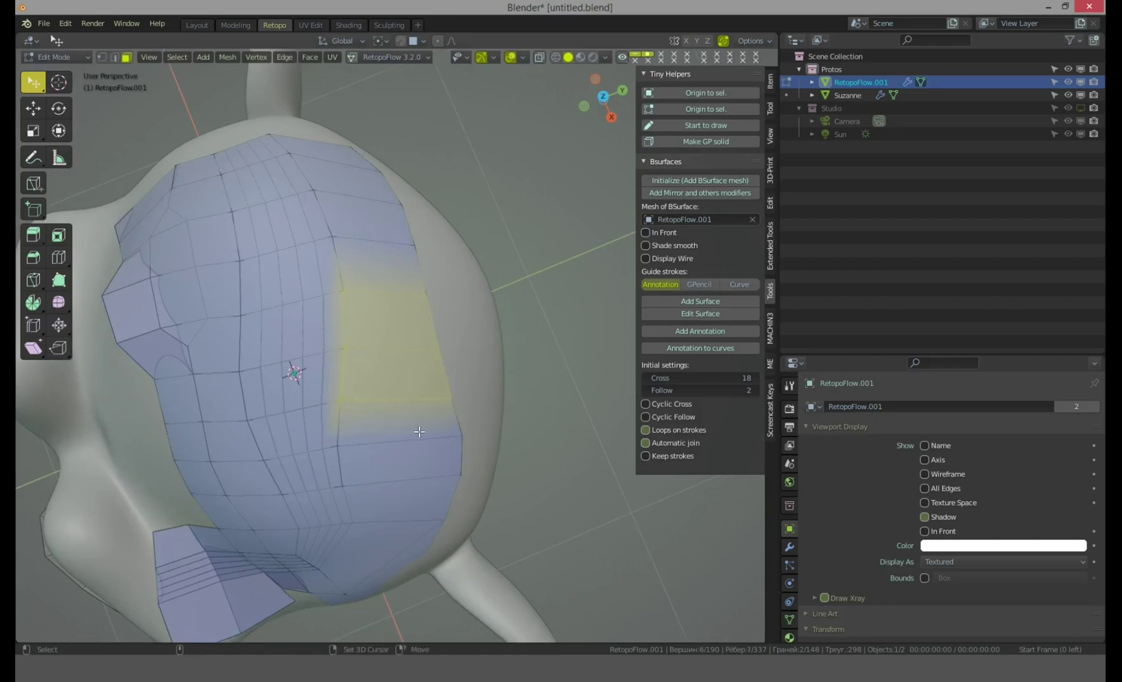
left_click(418, 431, "shift")
key("i")
left_click(497, 444)
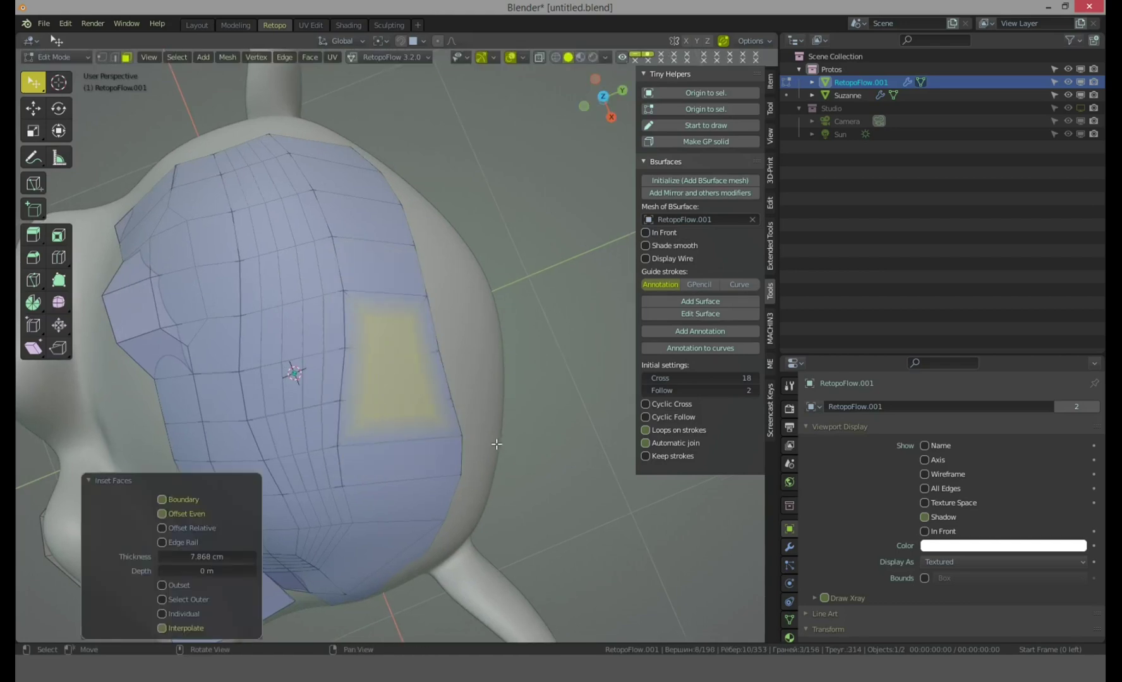
left_click(496, 444)
Relax the inset faces at the rear of the crown in Sculpt Mode, with the mesh set to display in front with its wireframe
mouse_move(497, 444)
middle_mouse_down()
mouse_move(483, 411)
mouse_move(379, 354)
mouse_move(301, 439)
middle_mouse_up()
key("ctrl+Tab")
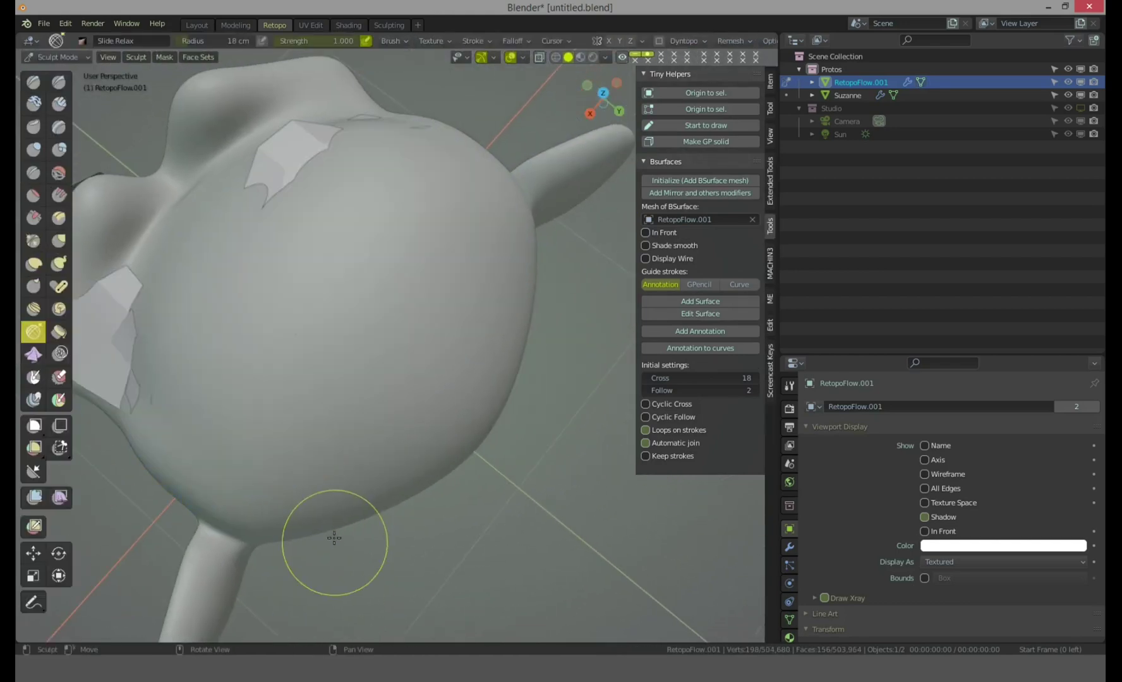
left_click(646, 232)
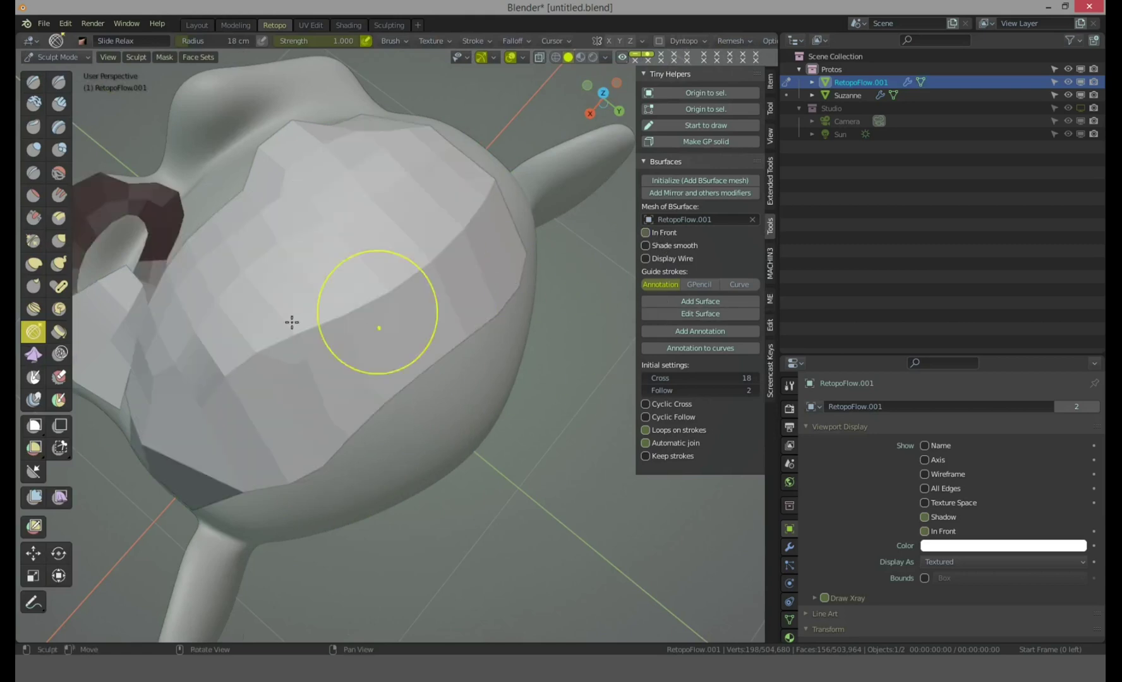
key("shift+w")
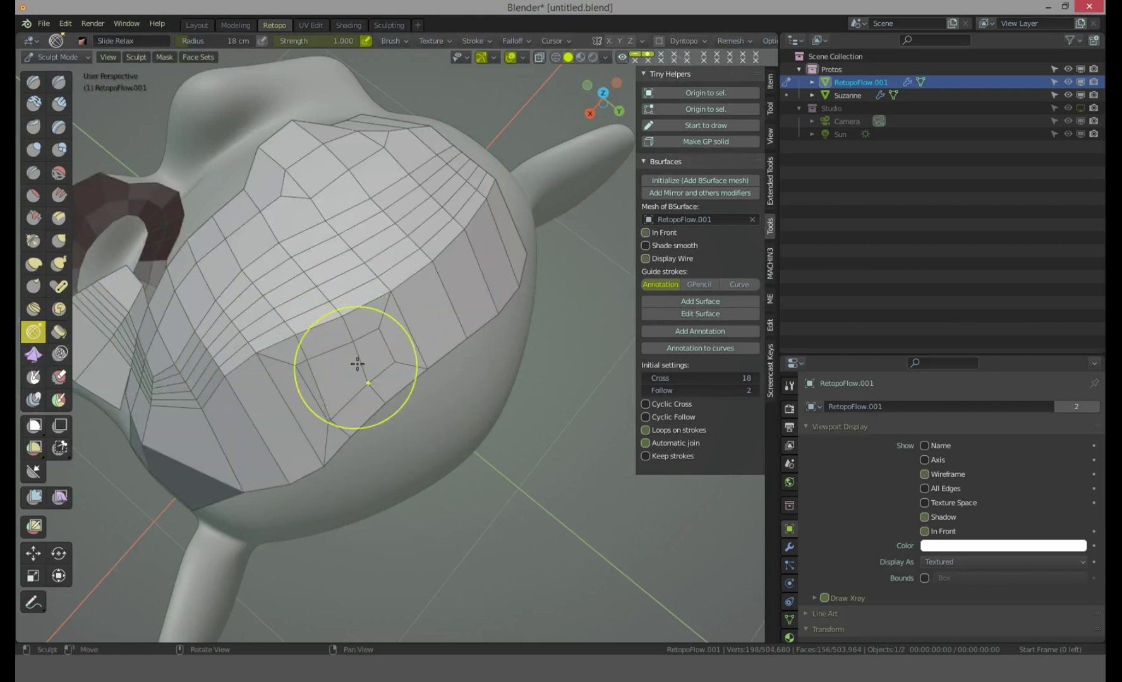
mouse_move(357, 364)
left_mouse_down("shift")
mouse_move(328, 379)
mouse_move(358, 351)
left_mouse_up("shift")
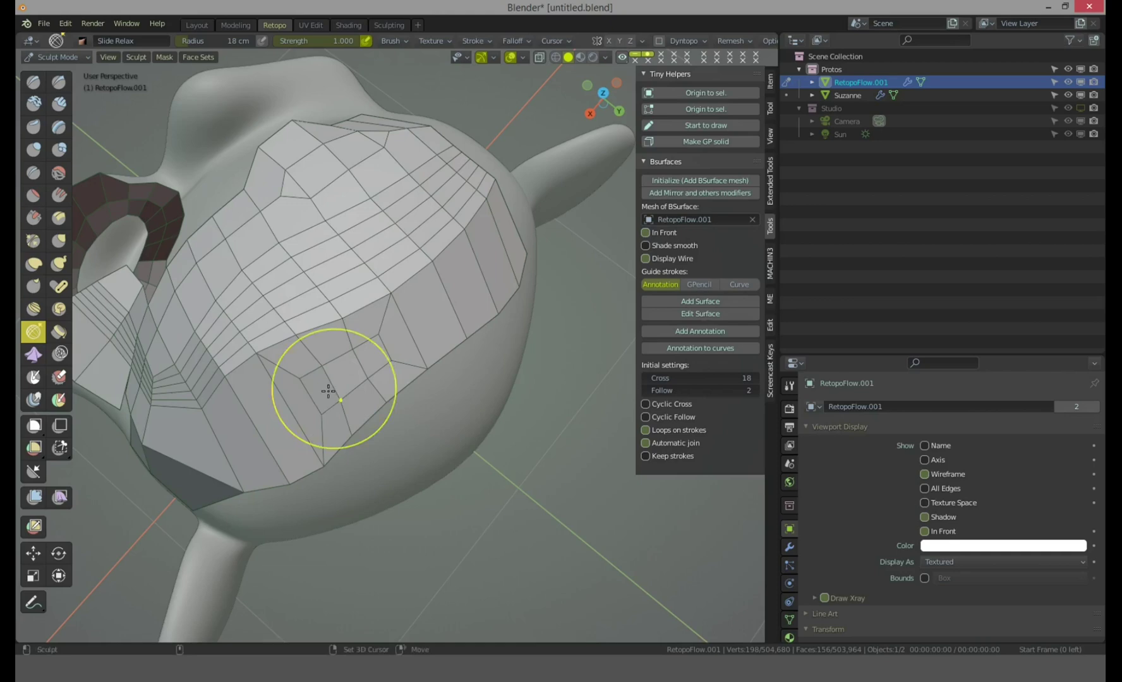
mouse_move(352, 363)
middle_mouse_down()
mouse_move(280, 343)
mouse_move(361, 358)
middle_mouse_up()
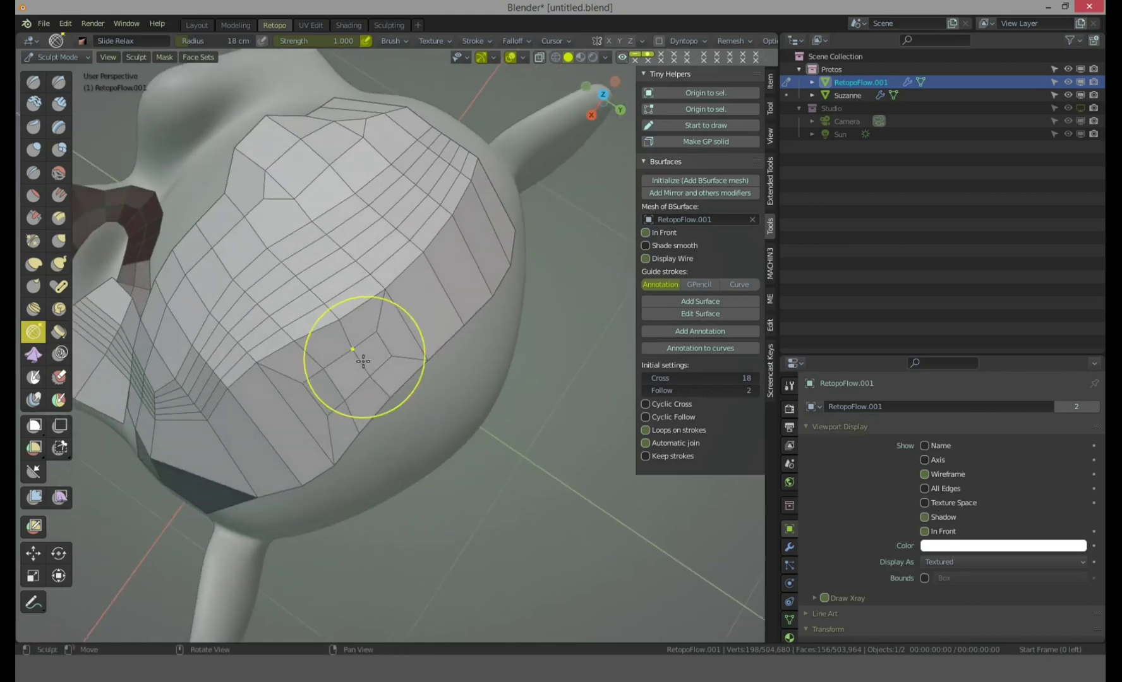
Return the retopology mesh to Edit Mode and select an outer corner vertex of the inset region at the rear of the crown
left_click(672, 314)
middle_click_drag(313, 318, 389, 461)
left_click(424, 365)
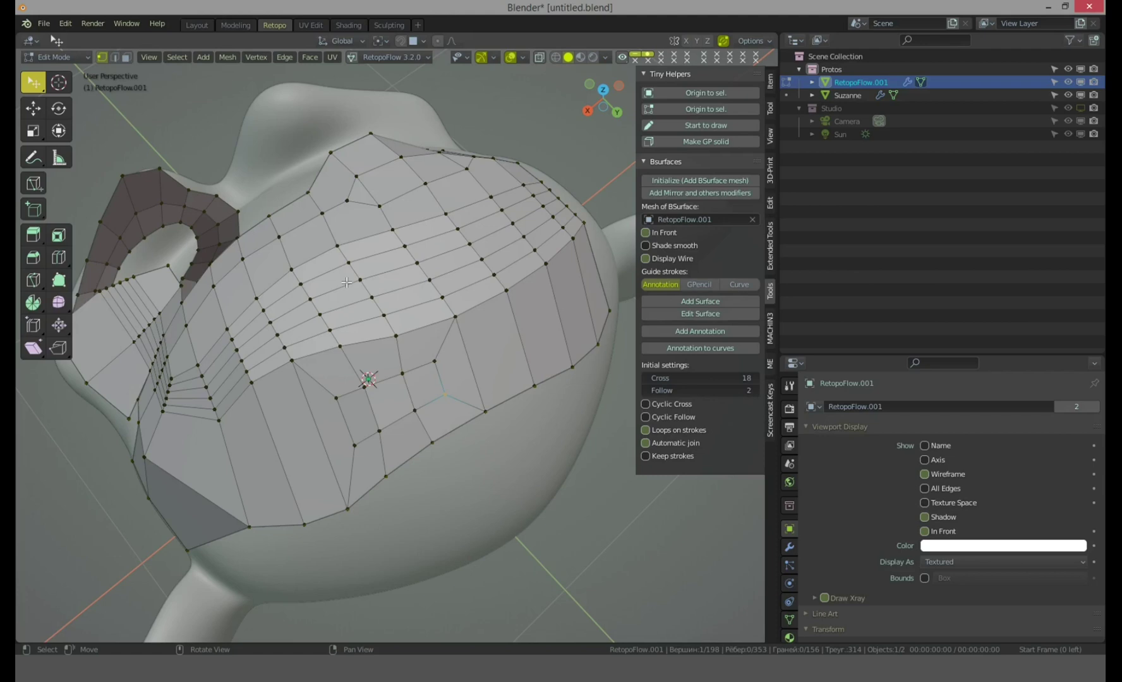
middle_click_drag(347, 283, 441, 228)
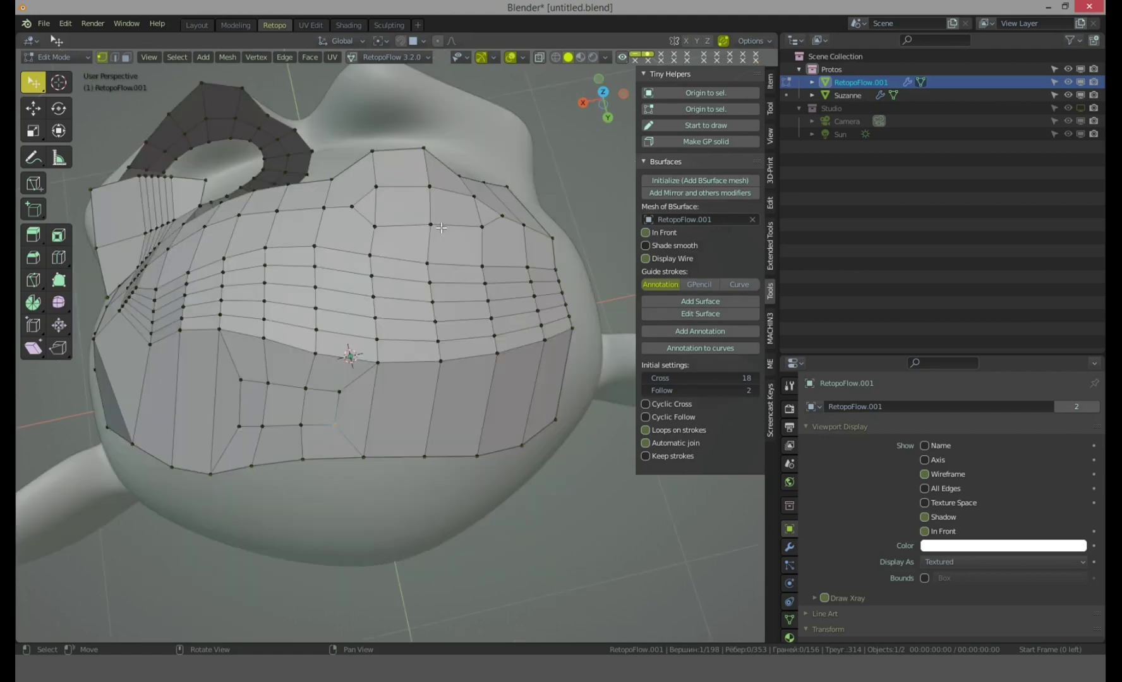
middle_click_drag(477, 351, 460, 366, "shift")
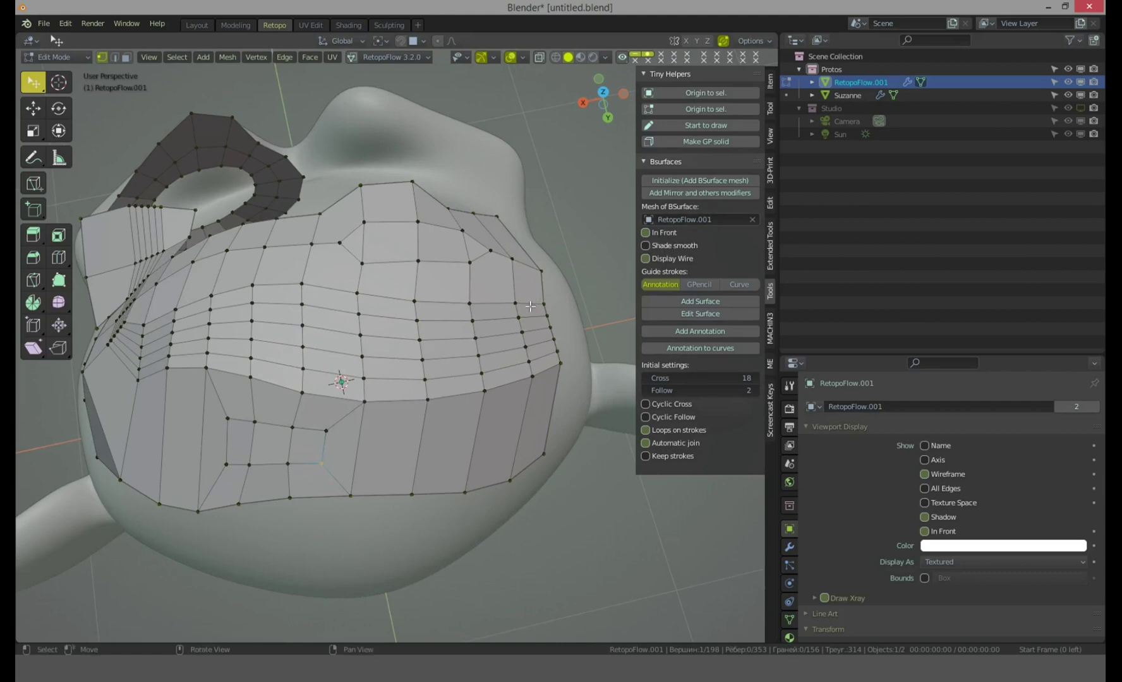
middle_click_drag(477, 320, 432, 346)
left_click_drag(466, 374, 434, 416)
left_click_drag(430, 352, 398, 382)
left_click_drag(383, 319, 348, 355)
key("ctrl+z")
left_click_drag(333, 297, 317, 314)
middle_click_drag(371, 328, 362, 366)
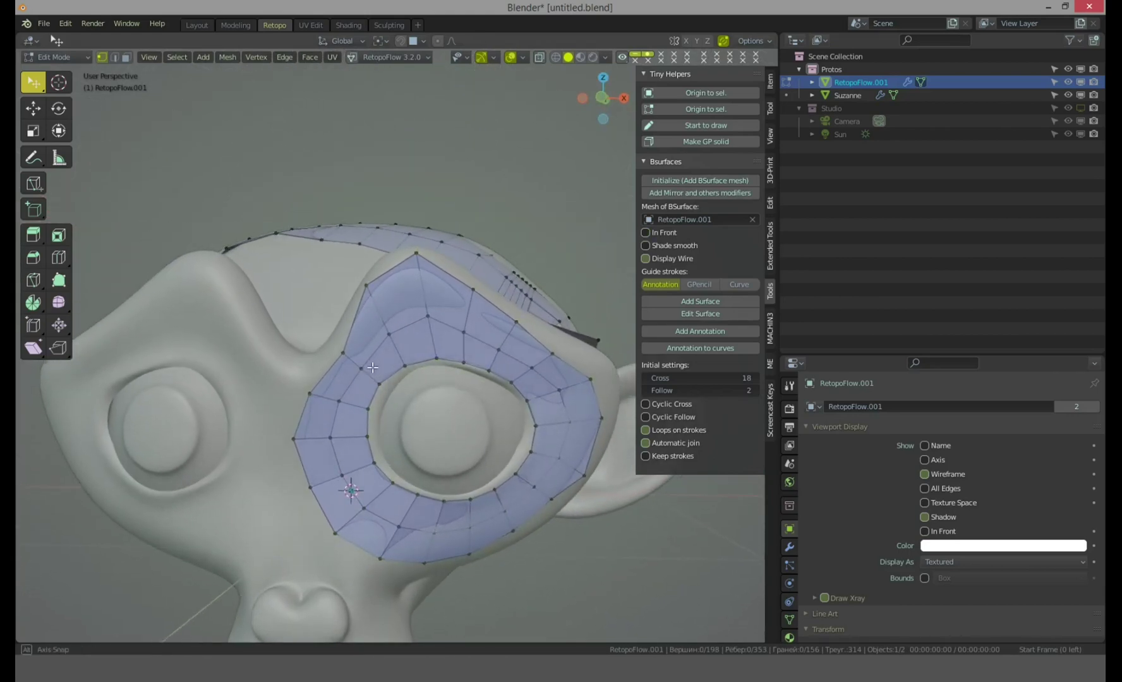
Nudge the upper boundary vertex of the eye ring beside the nose bridge slightly outward
left_click_drag(344, 355, 333, 348)
middle_click_drag(344, 371, 370, 431)
right_click_drag(391, 410, 348, 443)
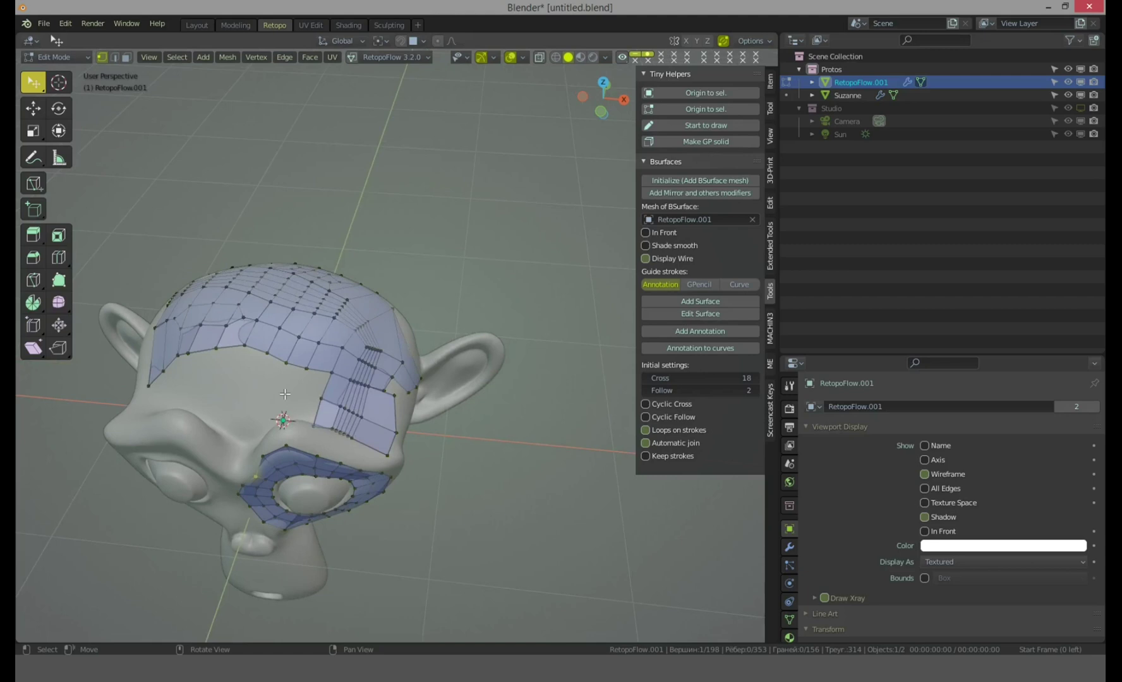
middle_click_drag(318, 379, 350, 471)
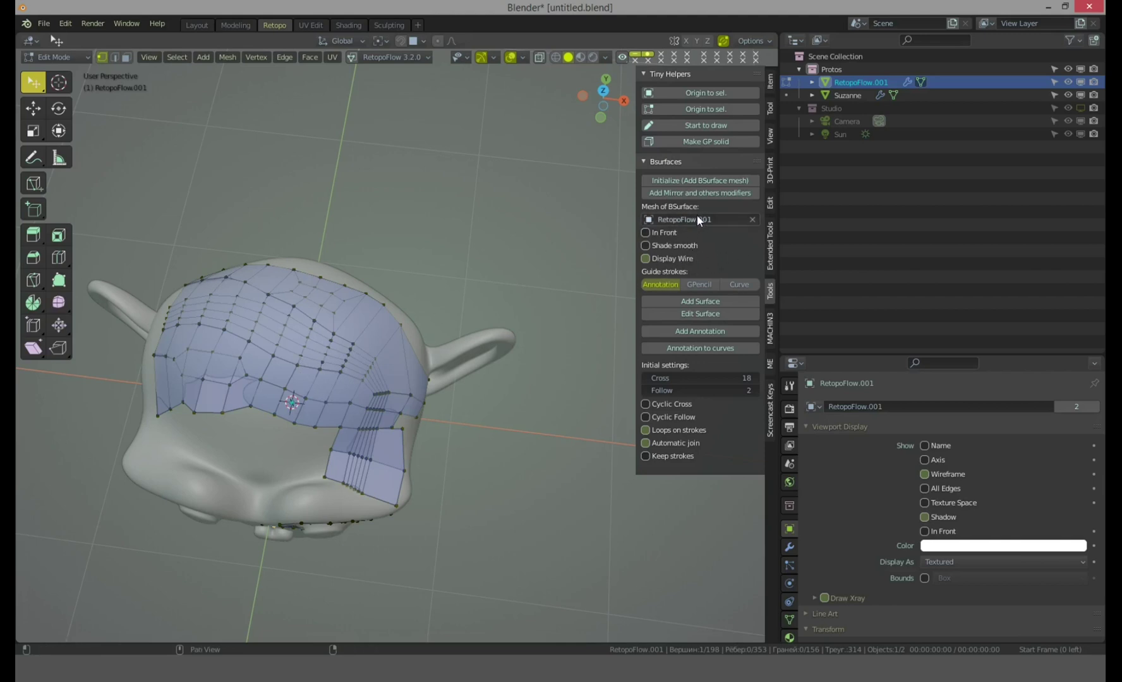
Try selecting a block of vertices in the middle of the crown surface with a freehand lasso
left_click(521, 58)
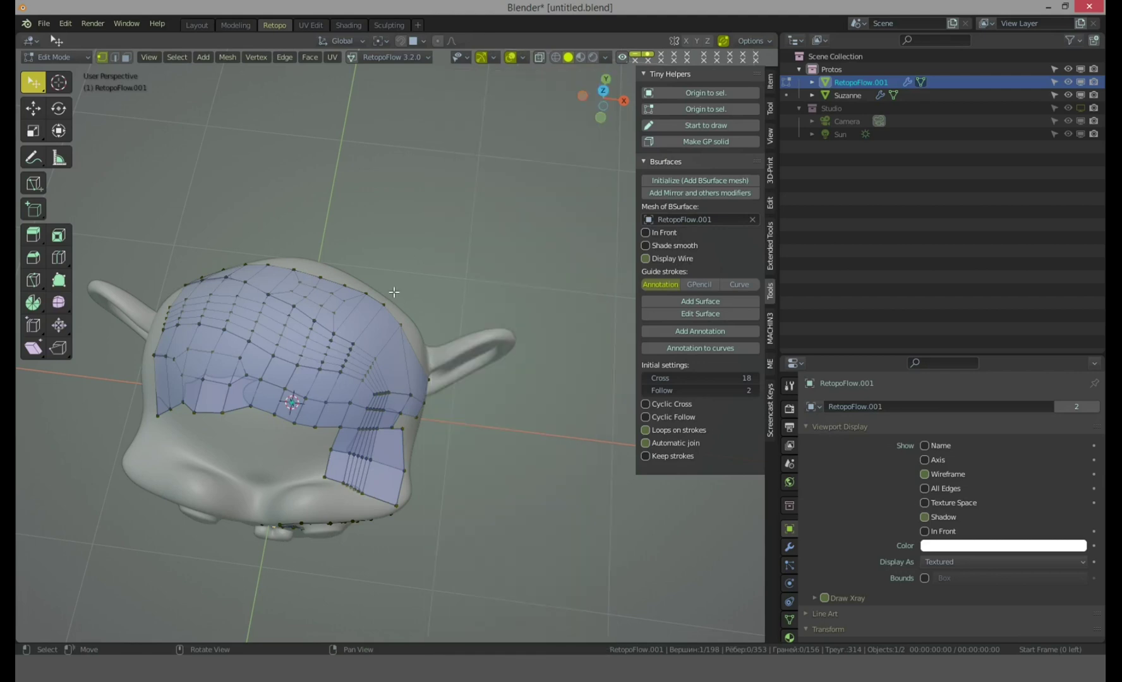
middle_click_drag(406, 301, 465, 286)
scroll(324, 393, "up", 5)
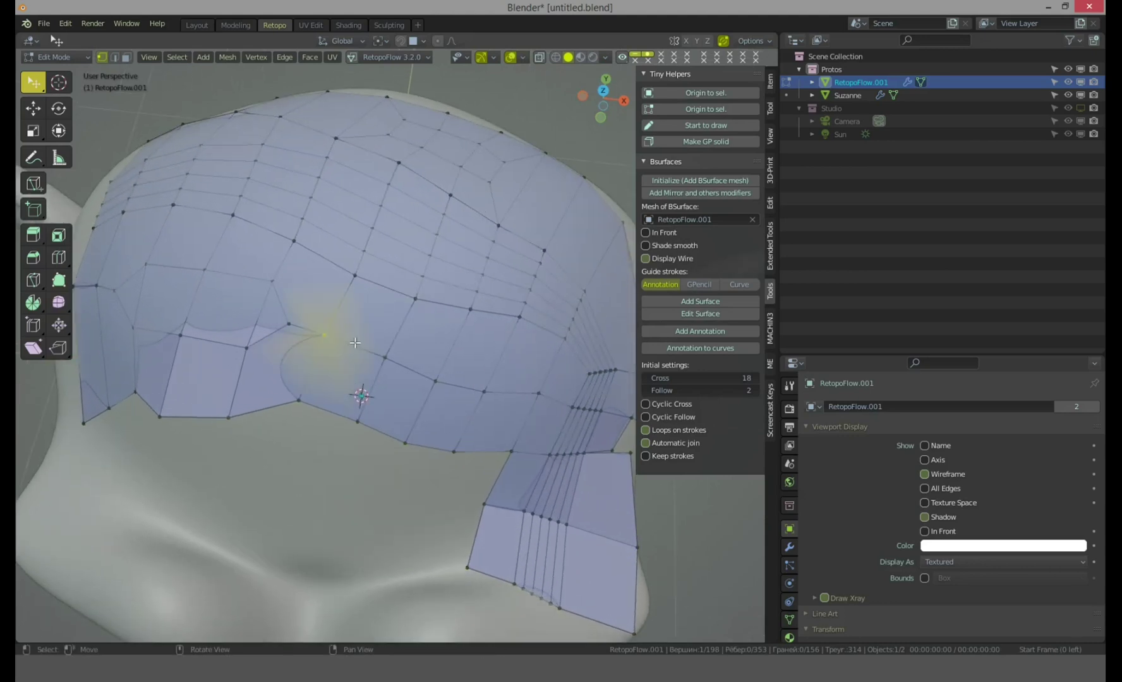
key("ctrl+KP_Add")
key("ctrl+KP_Add")
key("ctrl+KP_Add")
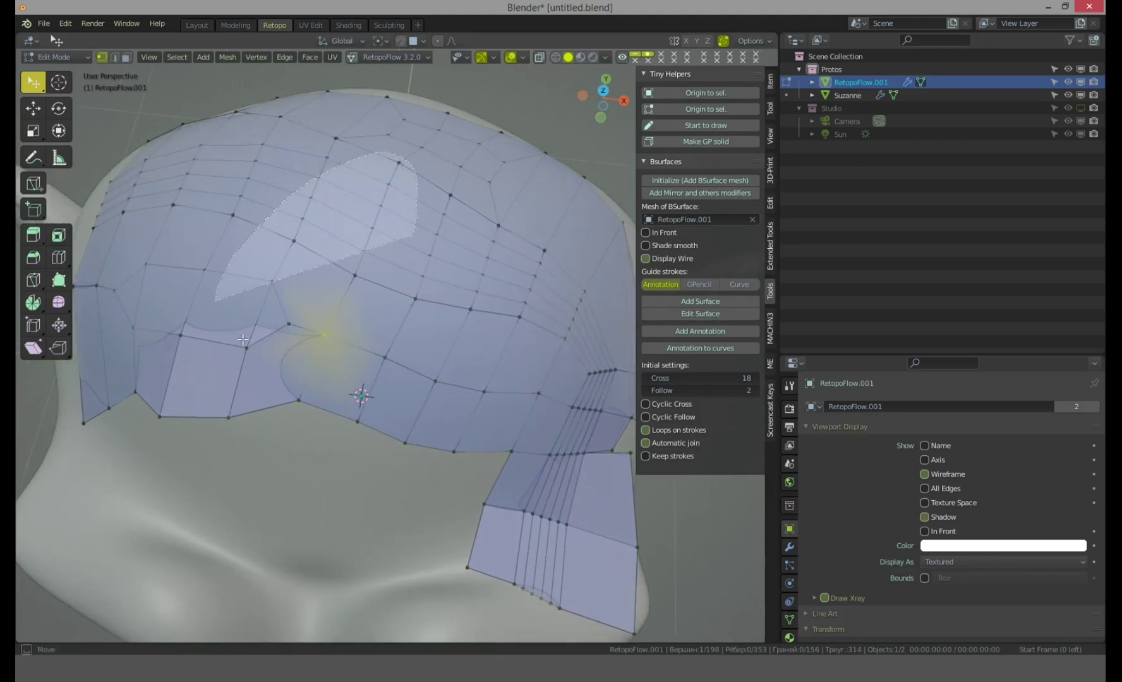
mouse_move(389, 313)
middle_mouse_down()
mouse_move(423, 283)
mouse_move(416, 298)
mouse_move(350, 286)
mouse_move(421, 338)
middle_mouse_up()
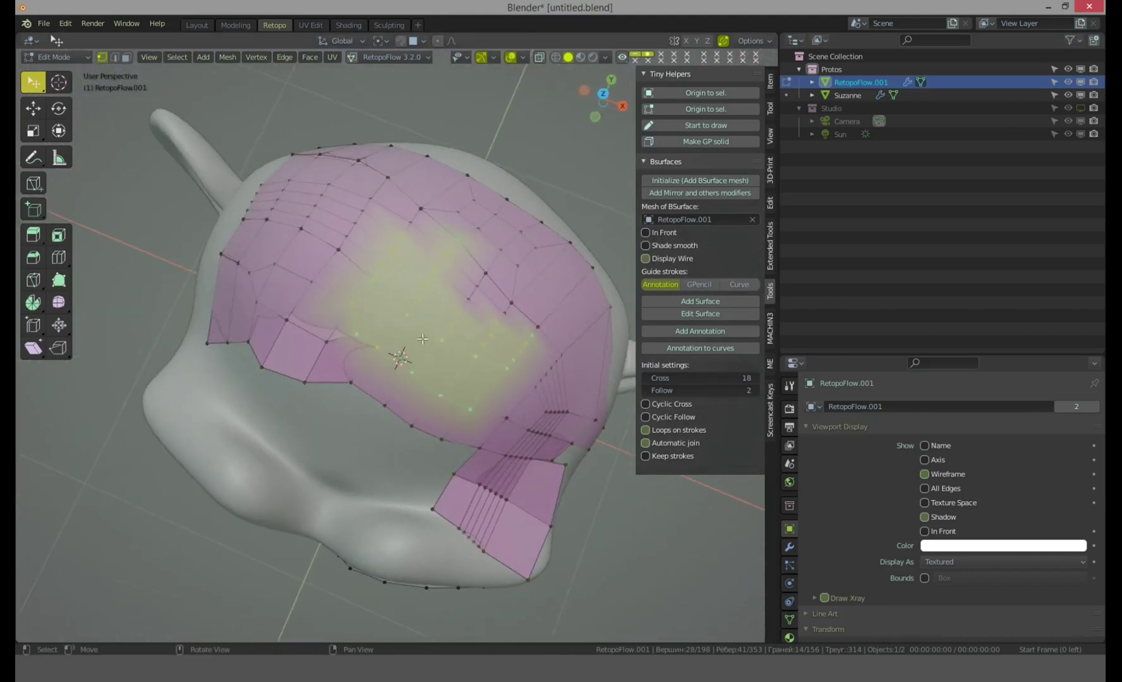
Try extending the selection across the crown with circle select and box select, and clear the selection
key("c")
mouse_move(549, 358)
left_mouse_down()
mouse_move(521, 473)
mouse_move(472, 526)
mouse_move(466, 250)
mouse_move(390, 218)
left_mouse_up()
right_click(422, 275)
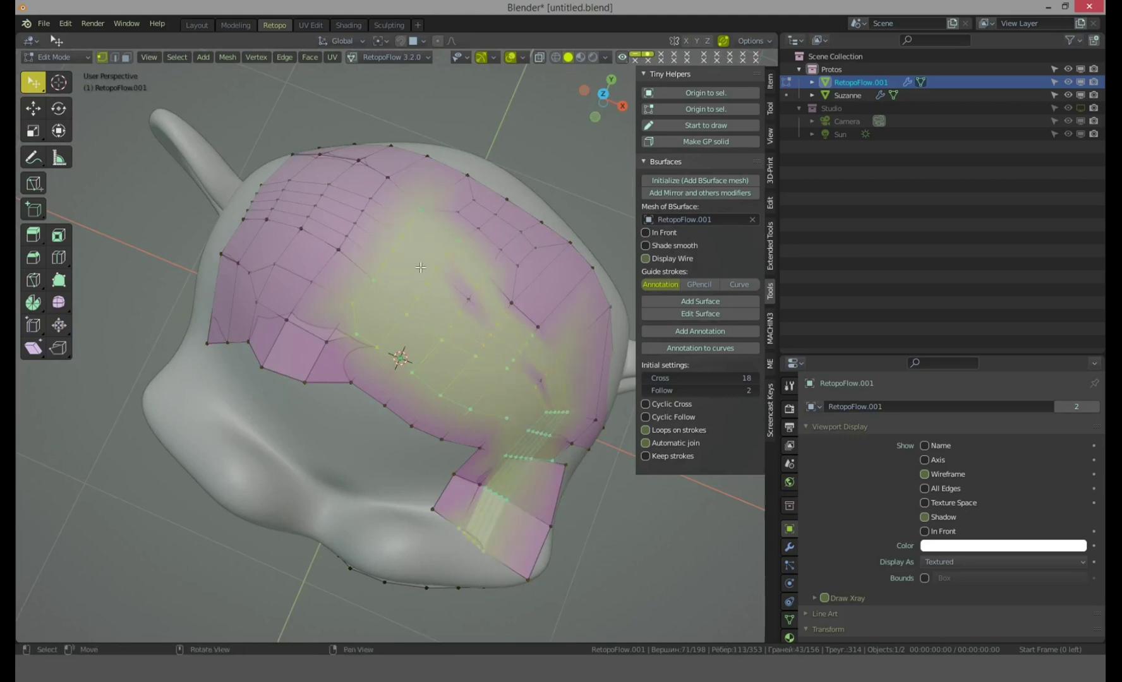
key("b")
left_click_drag(282, 195, 379, 399)
key("space")
key("alt+a")
middle_click_drag(398, 386, 376, 379)
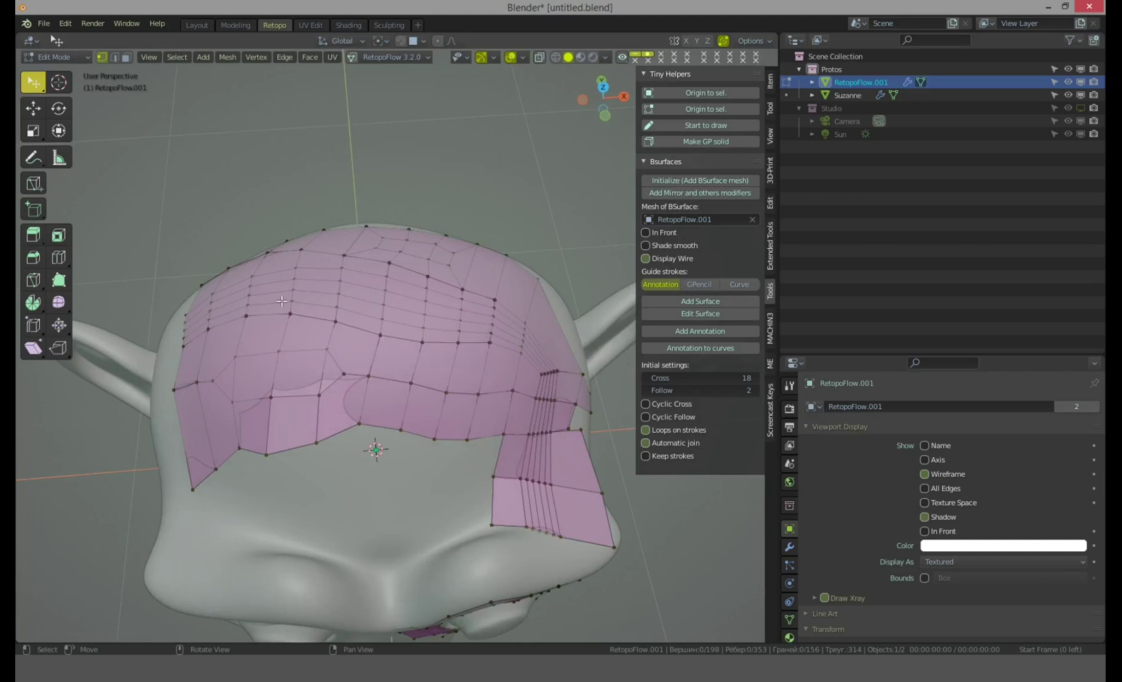
Move the boundary vertex above the temple down the side of the head, and shift the two vertices above it forward
middle_click_drag(281, 301, 379, 272)
left_click_drag(268, 464, 302, 503)
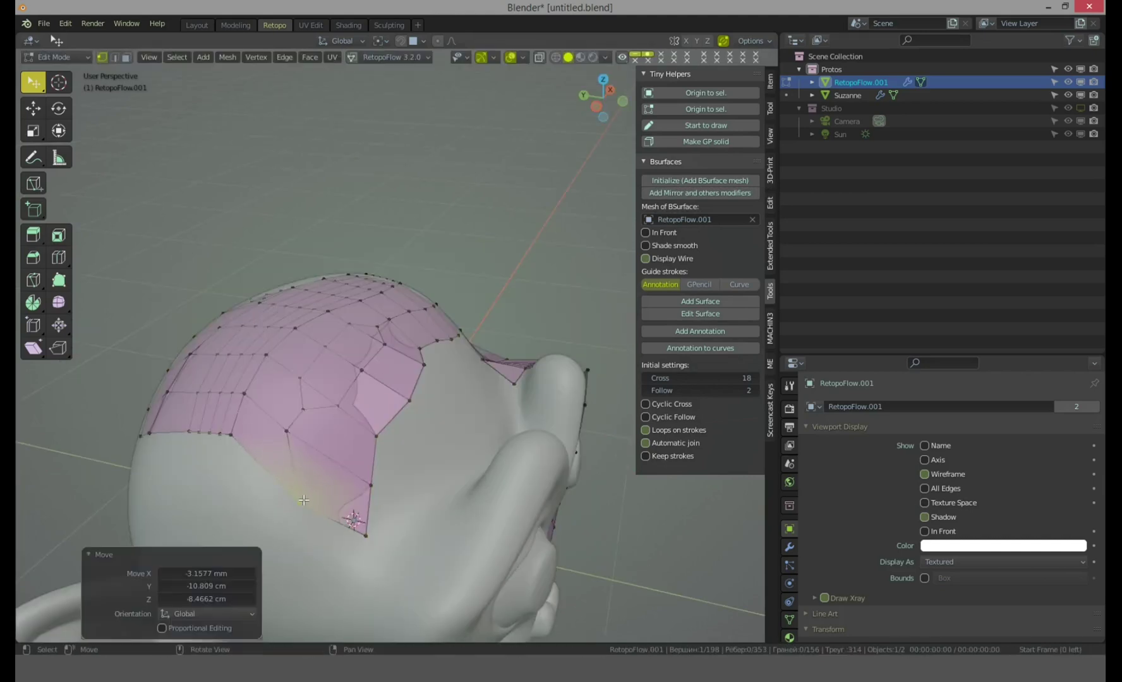
left_click_drag(290, 437, 318, 423)
left_click_drag(299, 376, 312, 375)
middle_click_drag(313, 341, 372, 428)
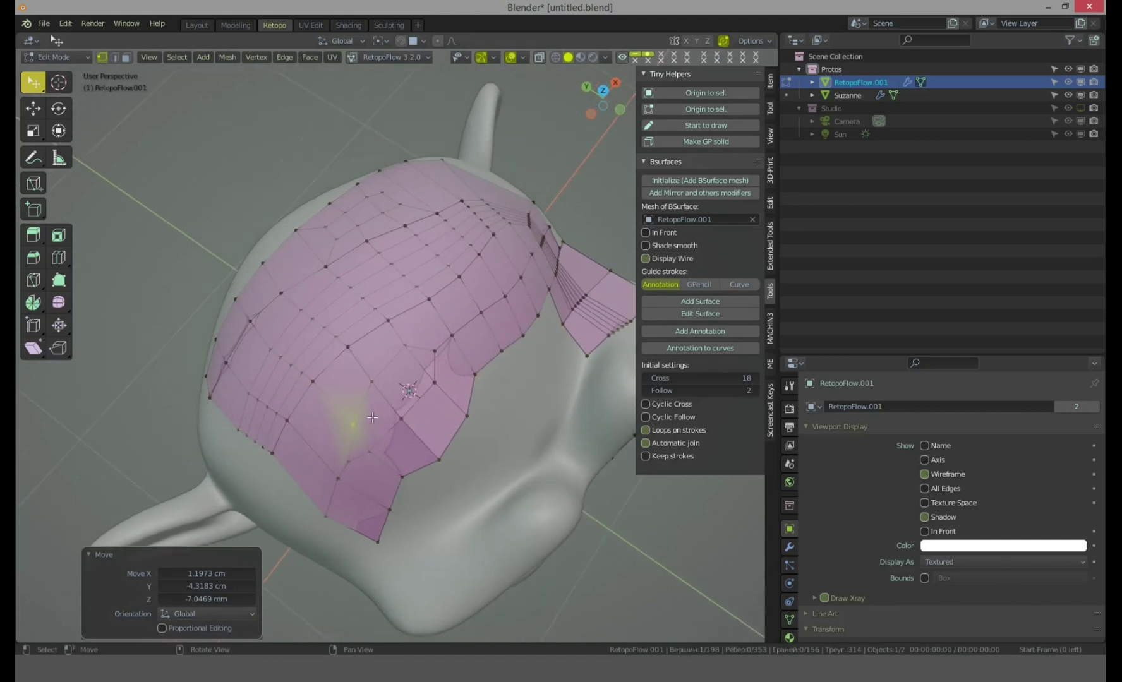